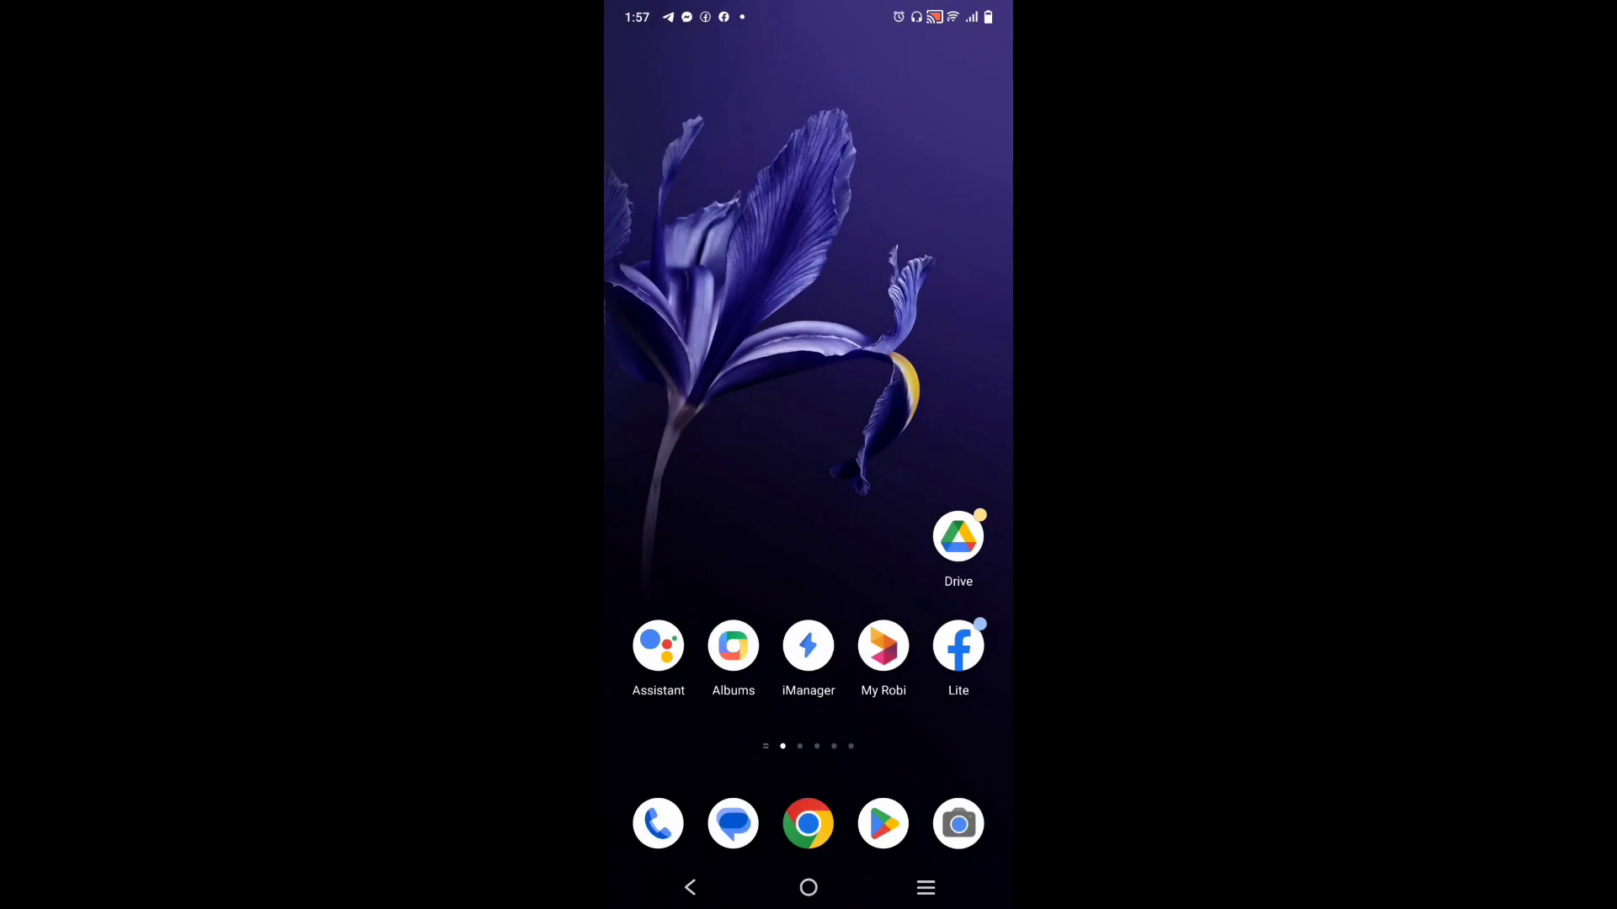
Step: Launch CapCut and start a new project from the plain green photo, five seconds long
left_click_drag(808, 741, 808, 337)
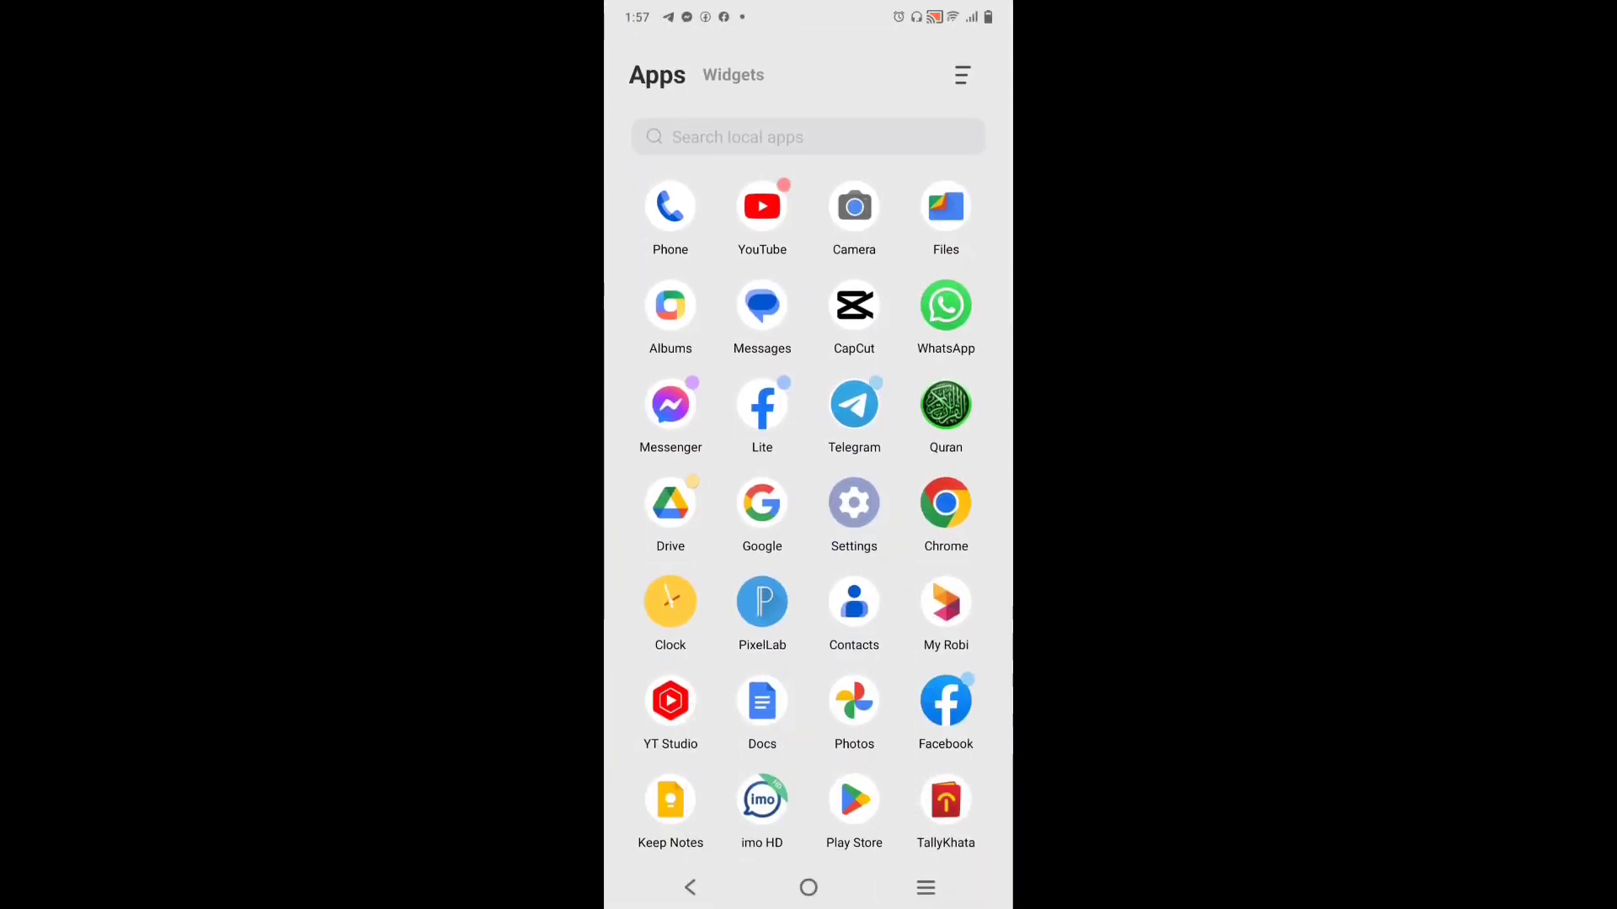
left_click(854, 305)
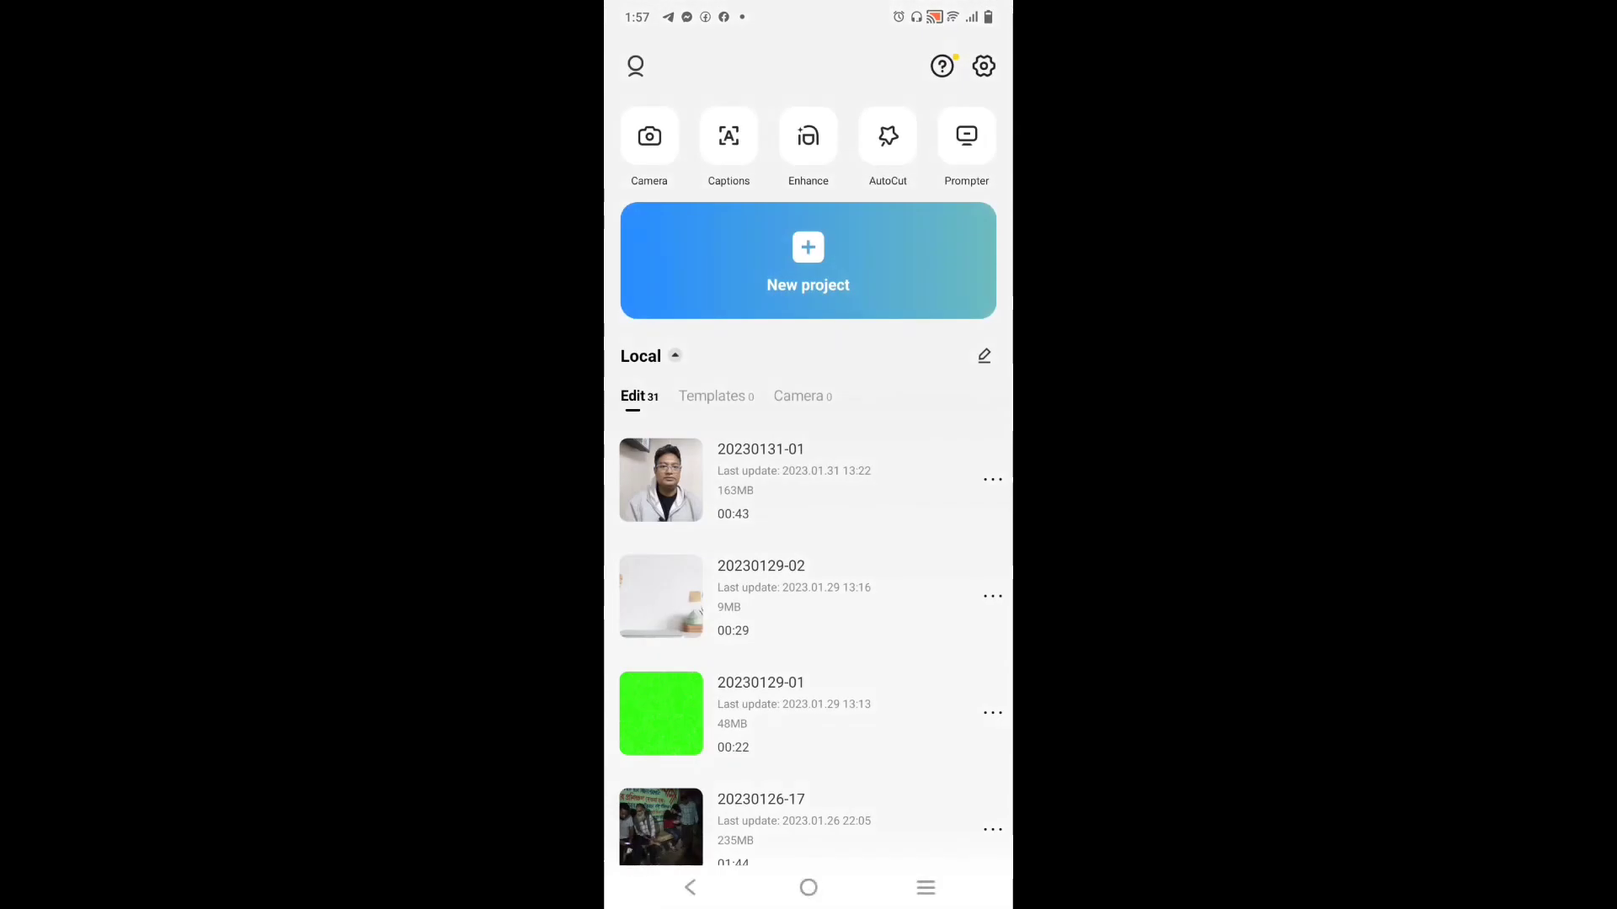
left_click(867, 273)
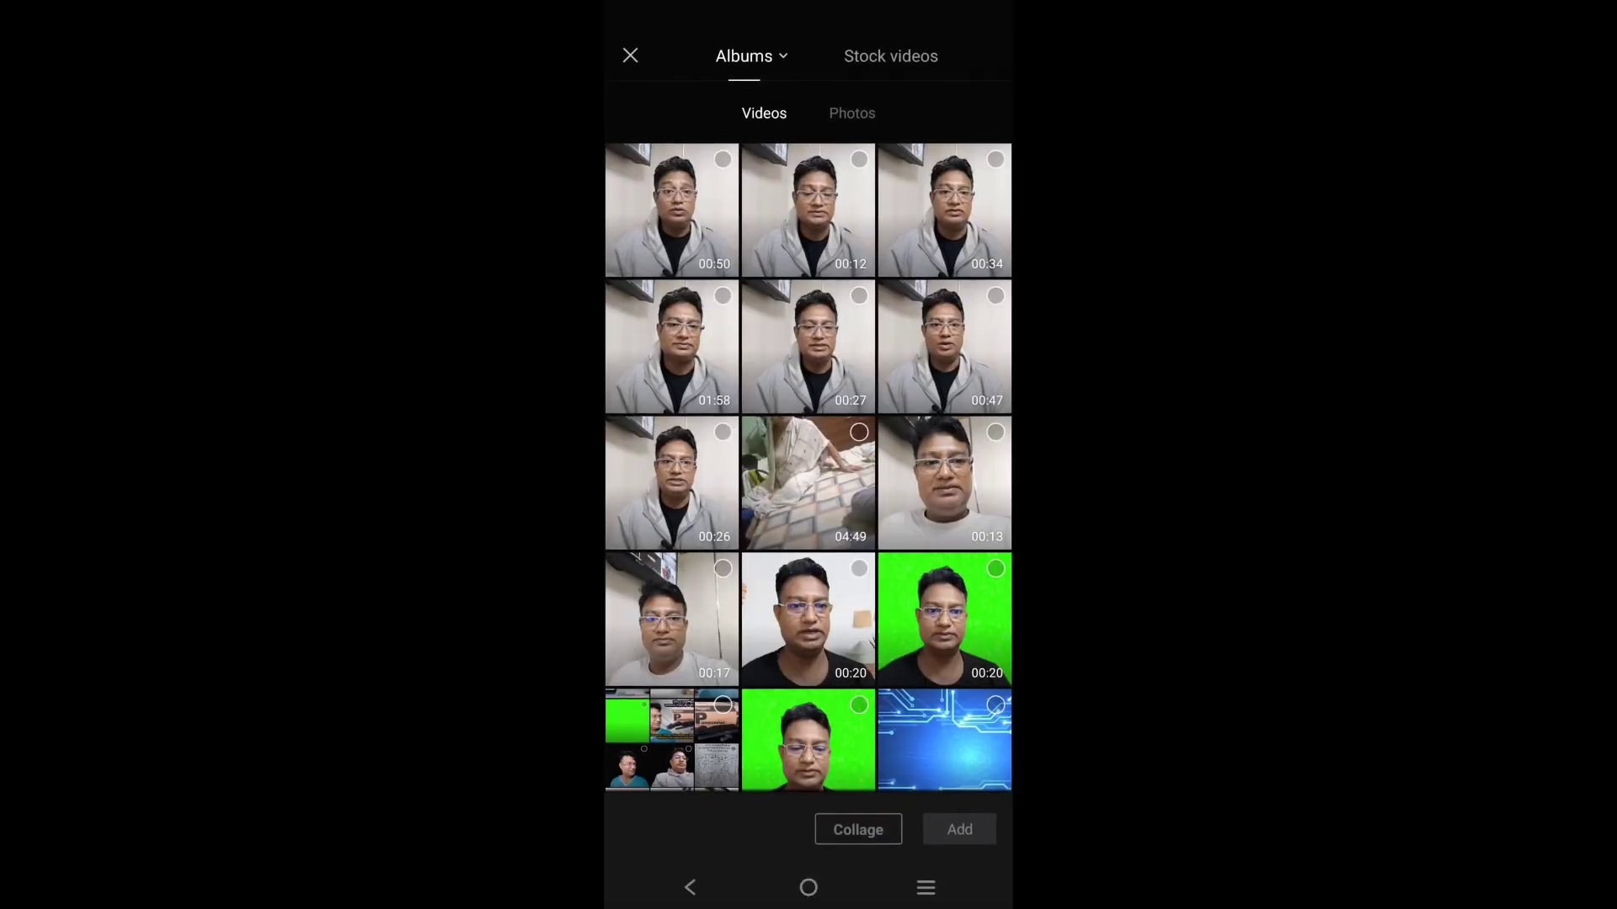
left_click(852, 113)
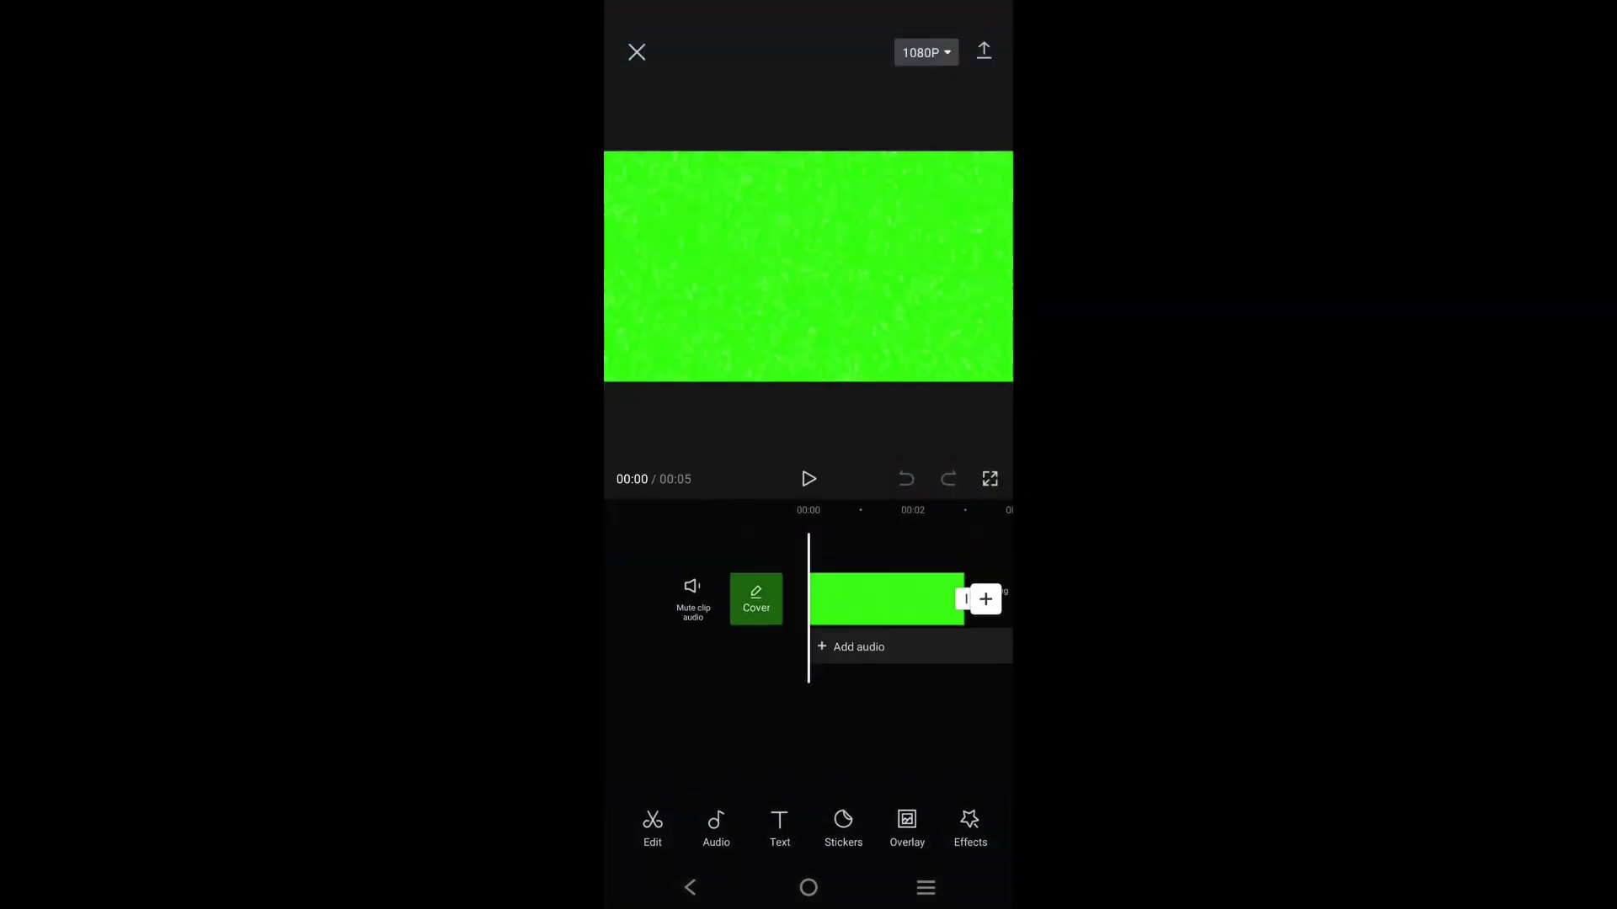
Step: Delete the ending clip from the end of the timeline
left_click_drag(971, 719, 859, 729)
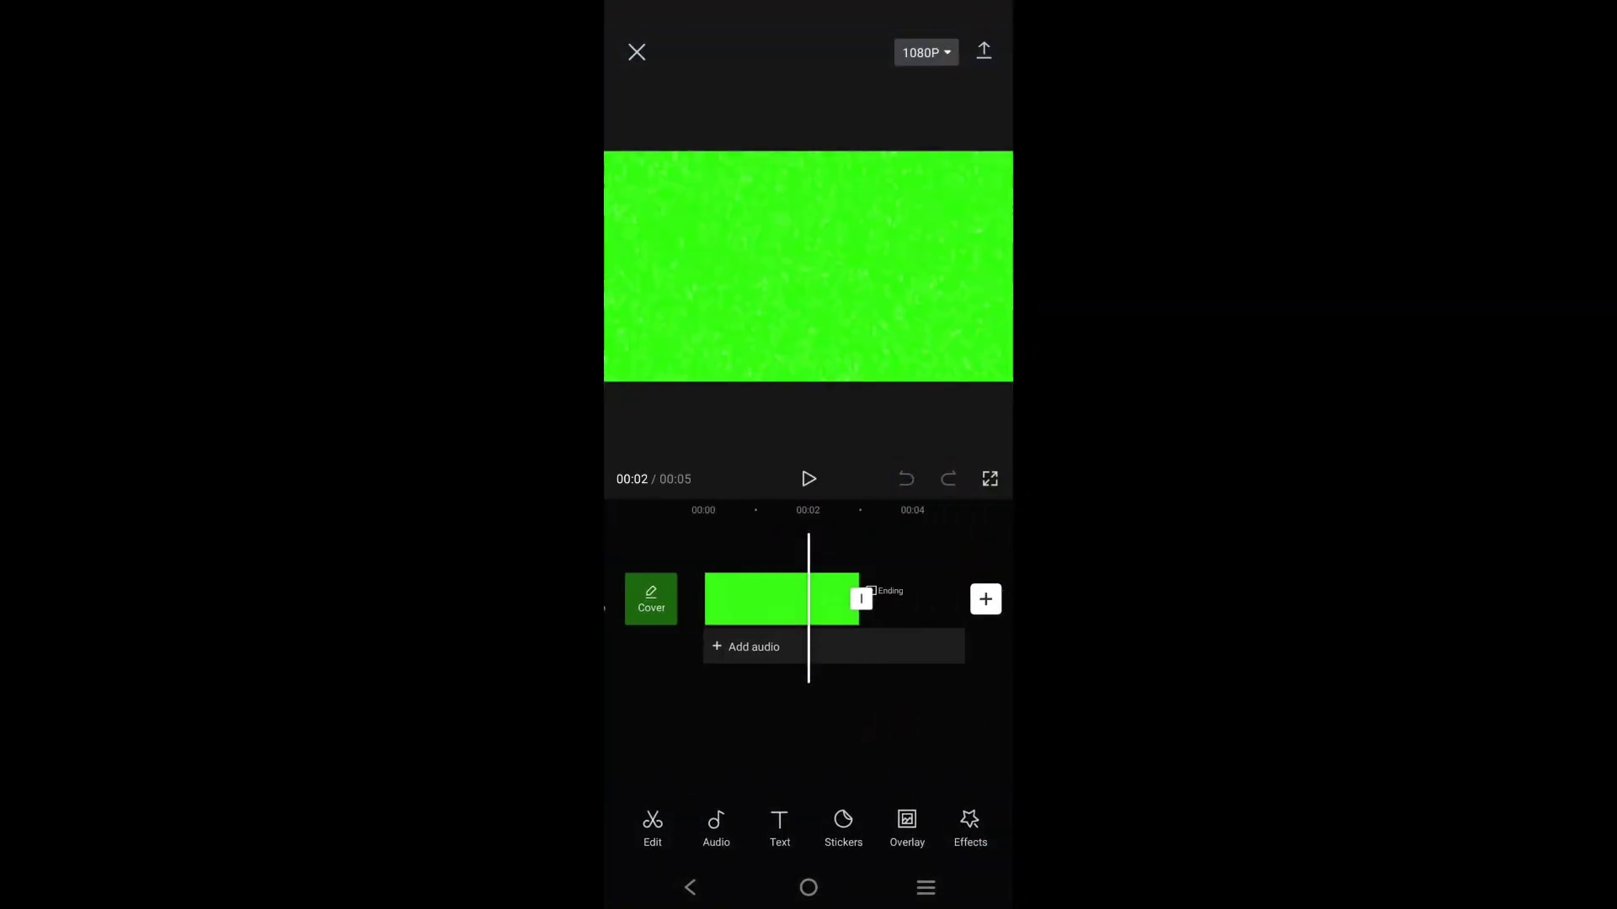
left_click(890, 596)
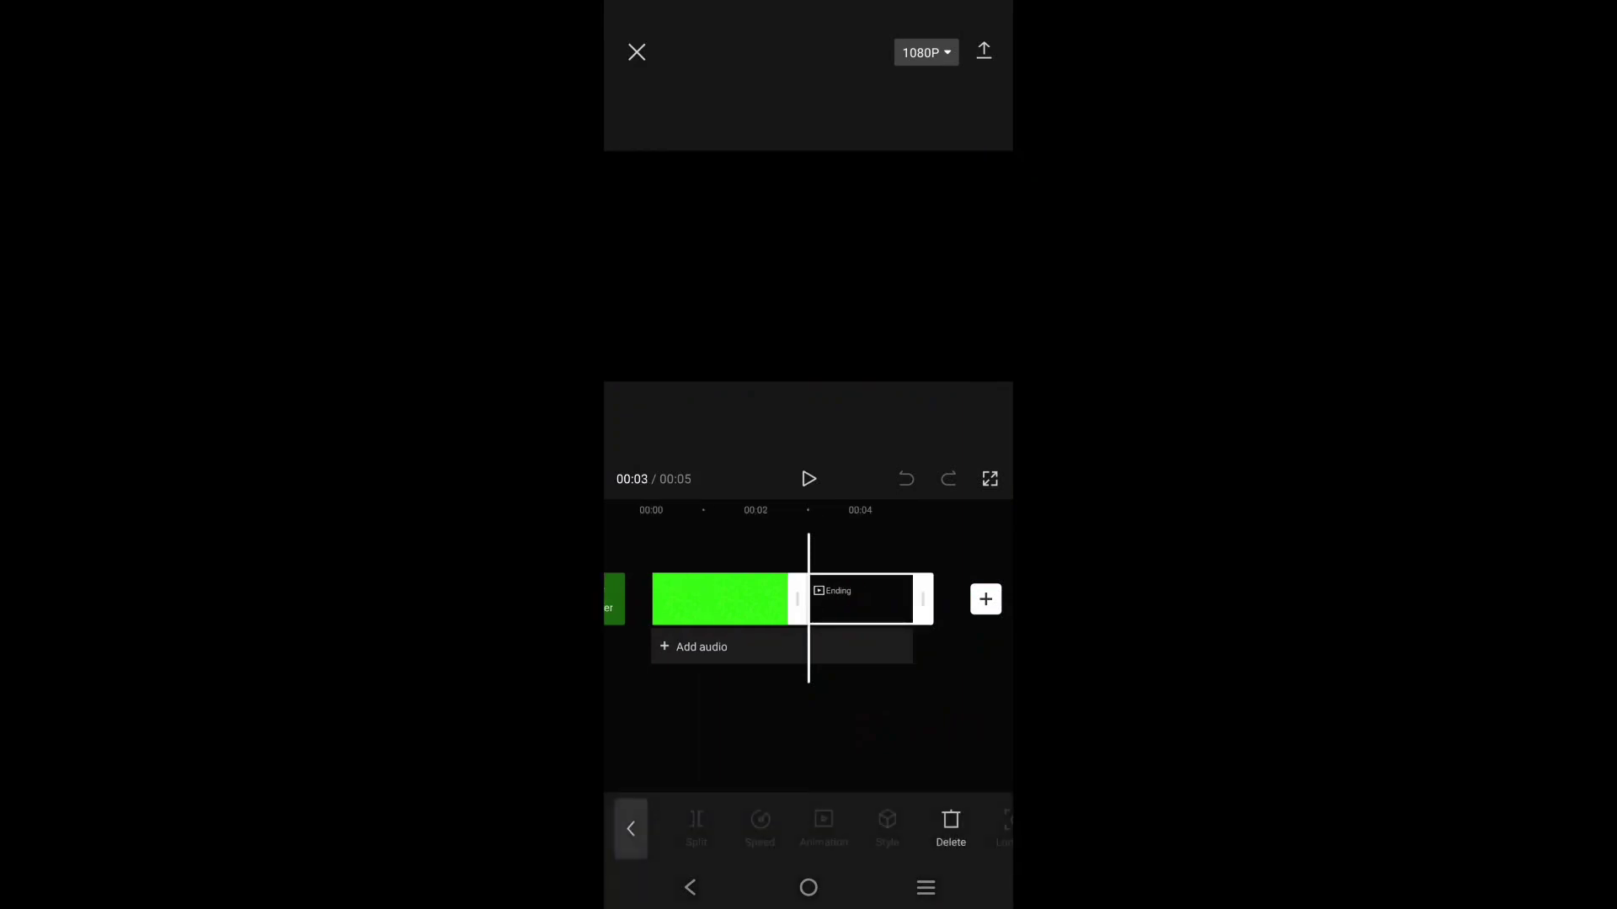
left_click(951, 826)
Step: Stretch the green clip to 15.4 seconds, making the project 00:15 long
left_click_drag(895, 697, 979, 665)
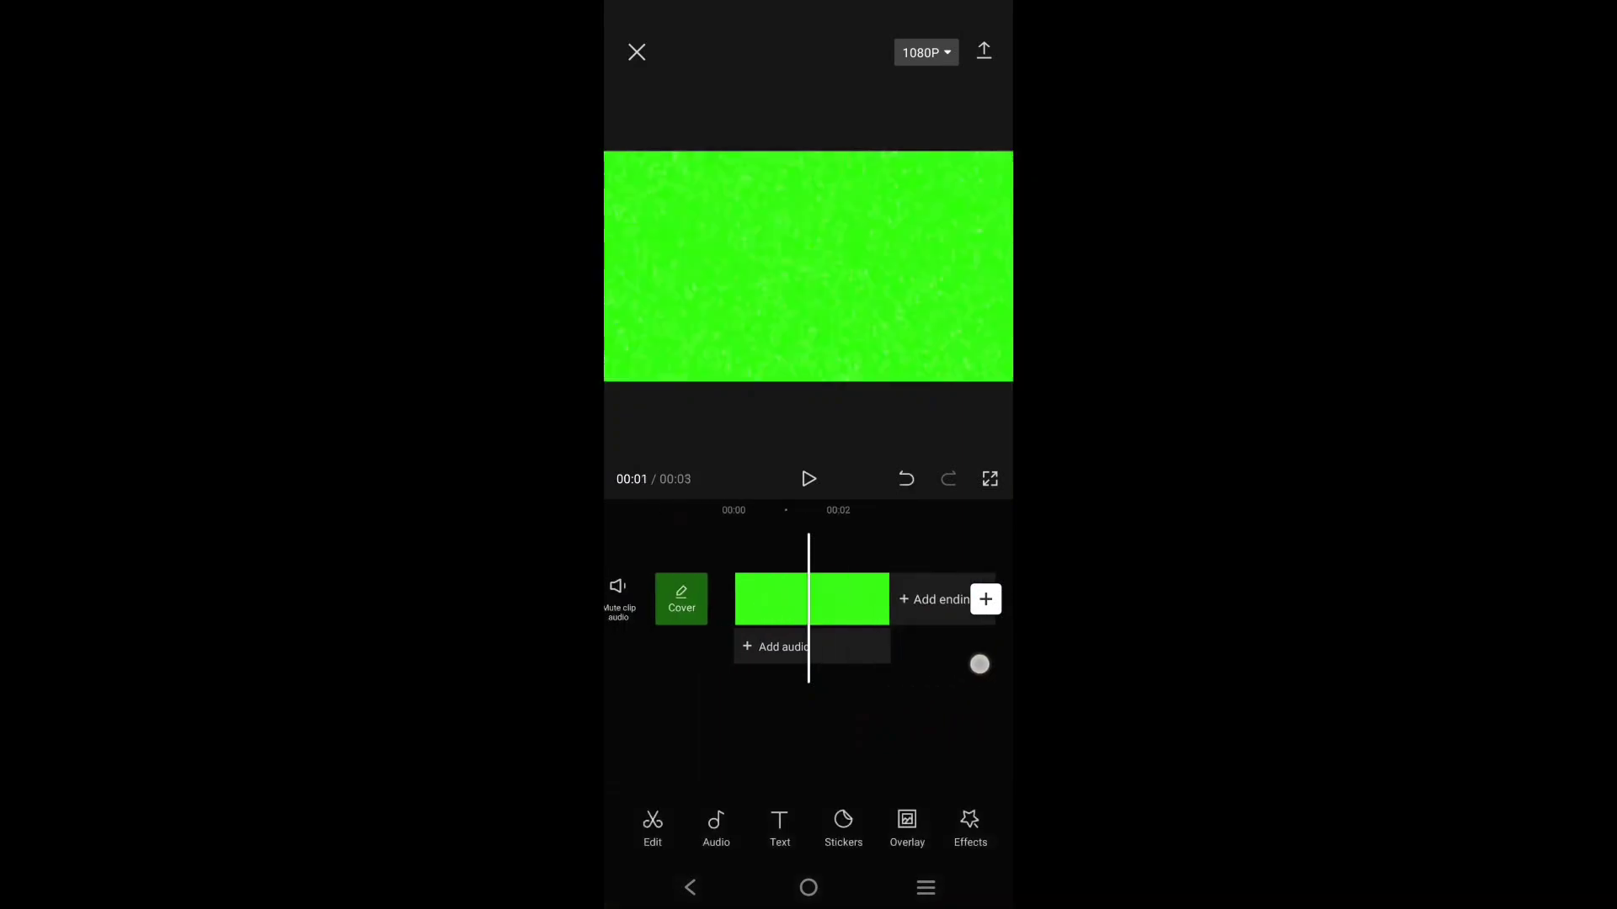
left_click(850, 598)
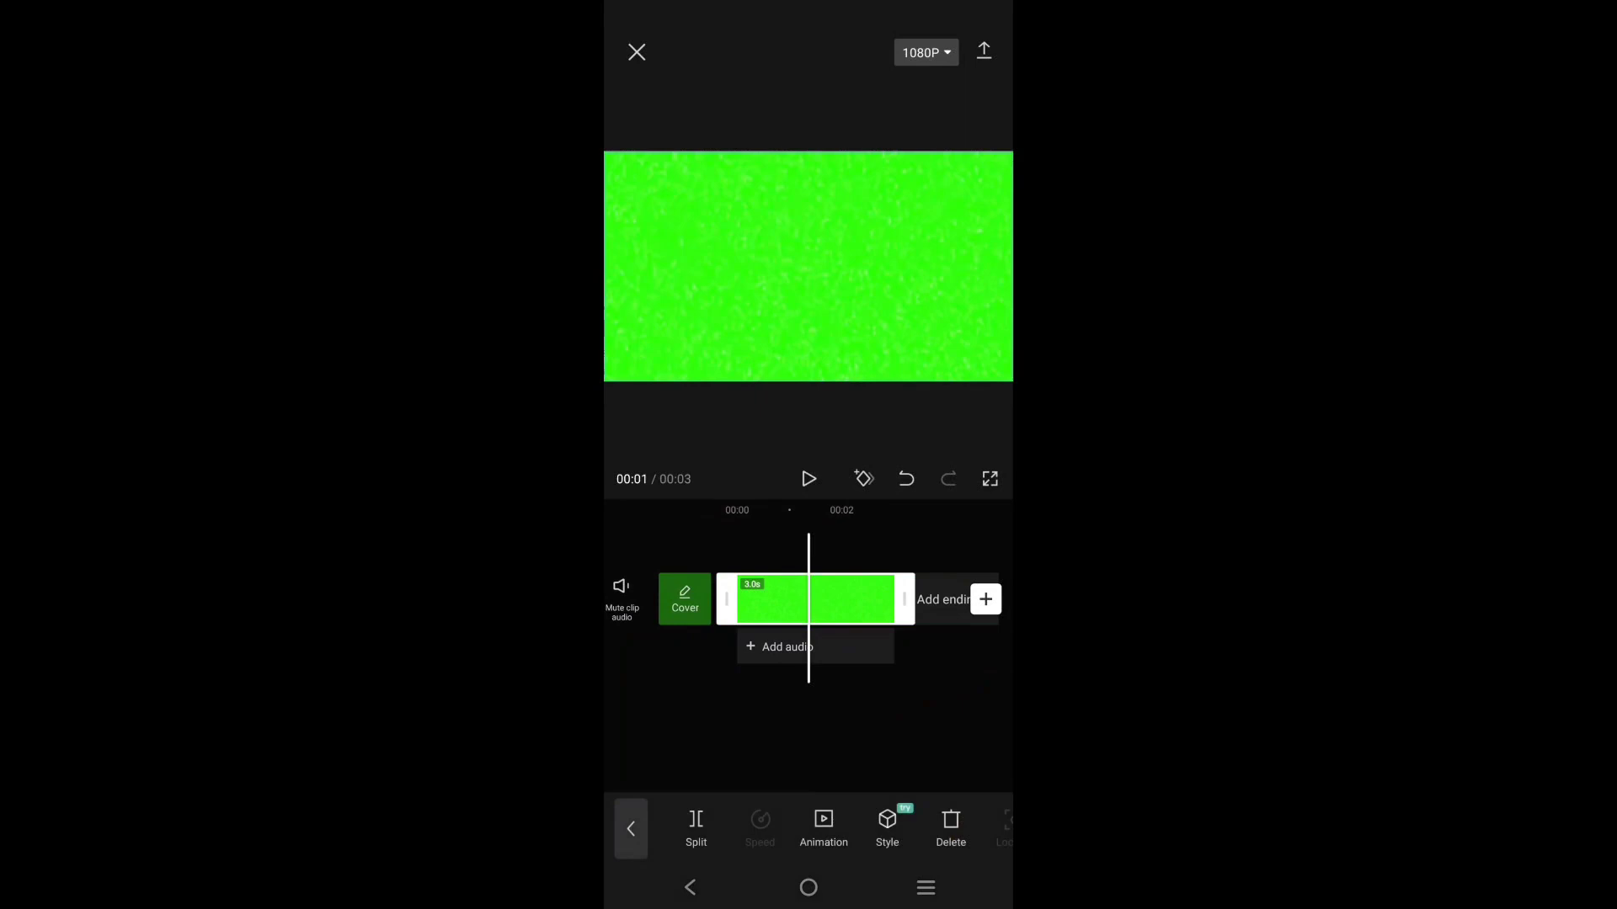
left_click_drag(904, 598, 998, 599)
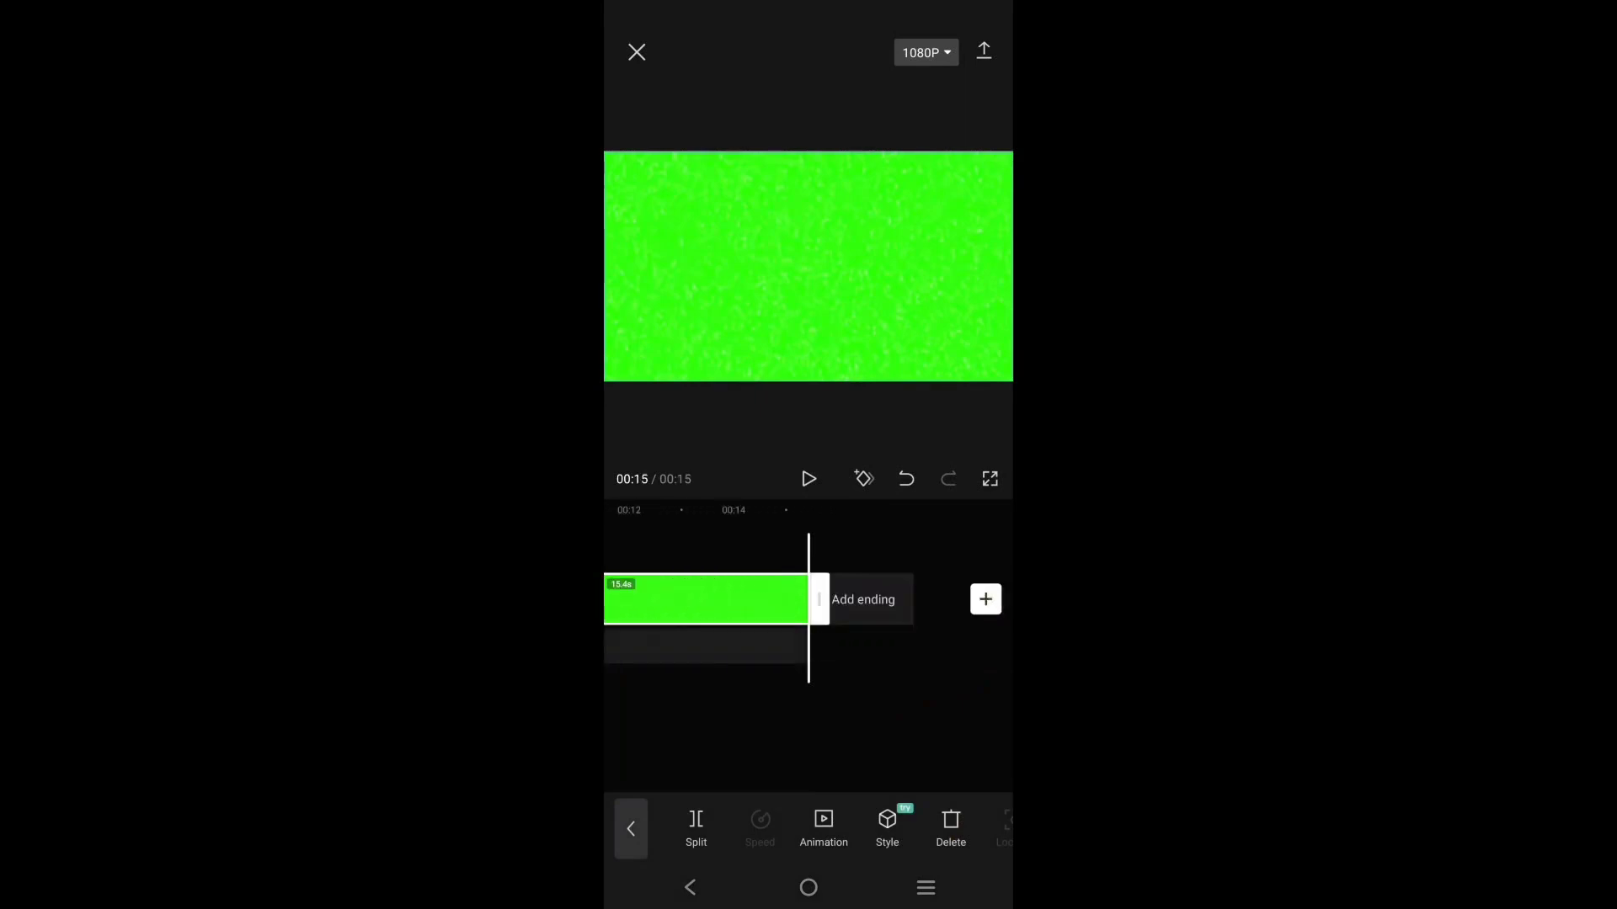
left_click_drag(880, 697, 977, 642)
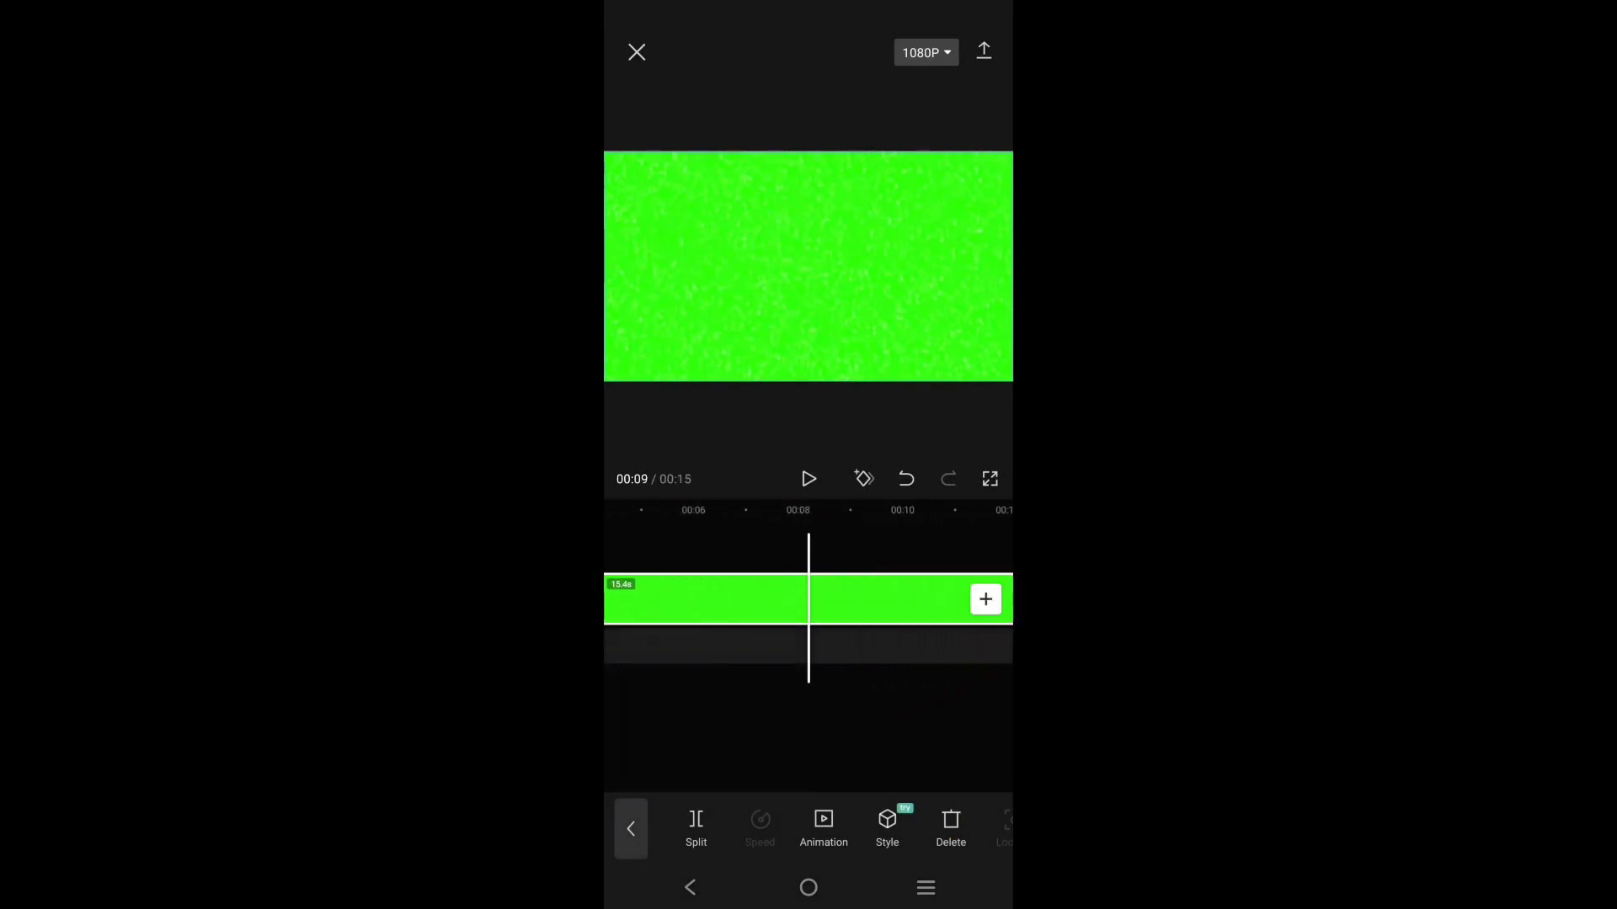
mouse_move(876, 683)
left_mouse_down()
mouse_move(998, 625)
mouse_move(846, 701)
mouse_move(895, 679)
mouse_move(968, 678)
left_mouse_up()
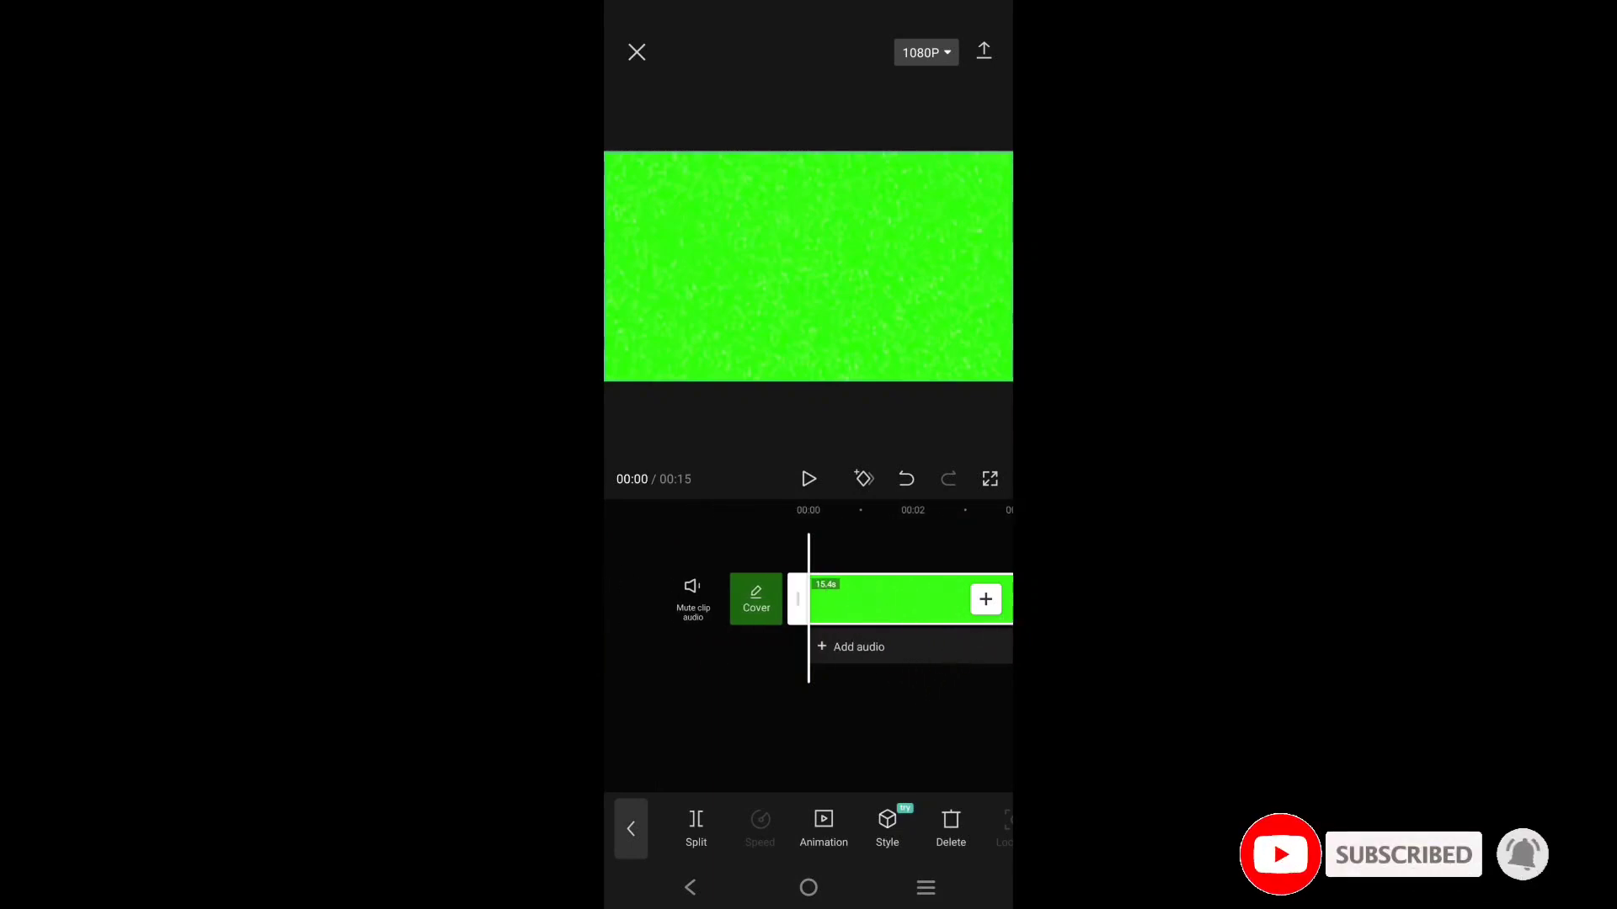
Step: Add an overlay and preview the 12-second speaker video from the phone's videos
left_click(631, 829)
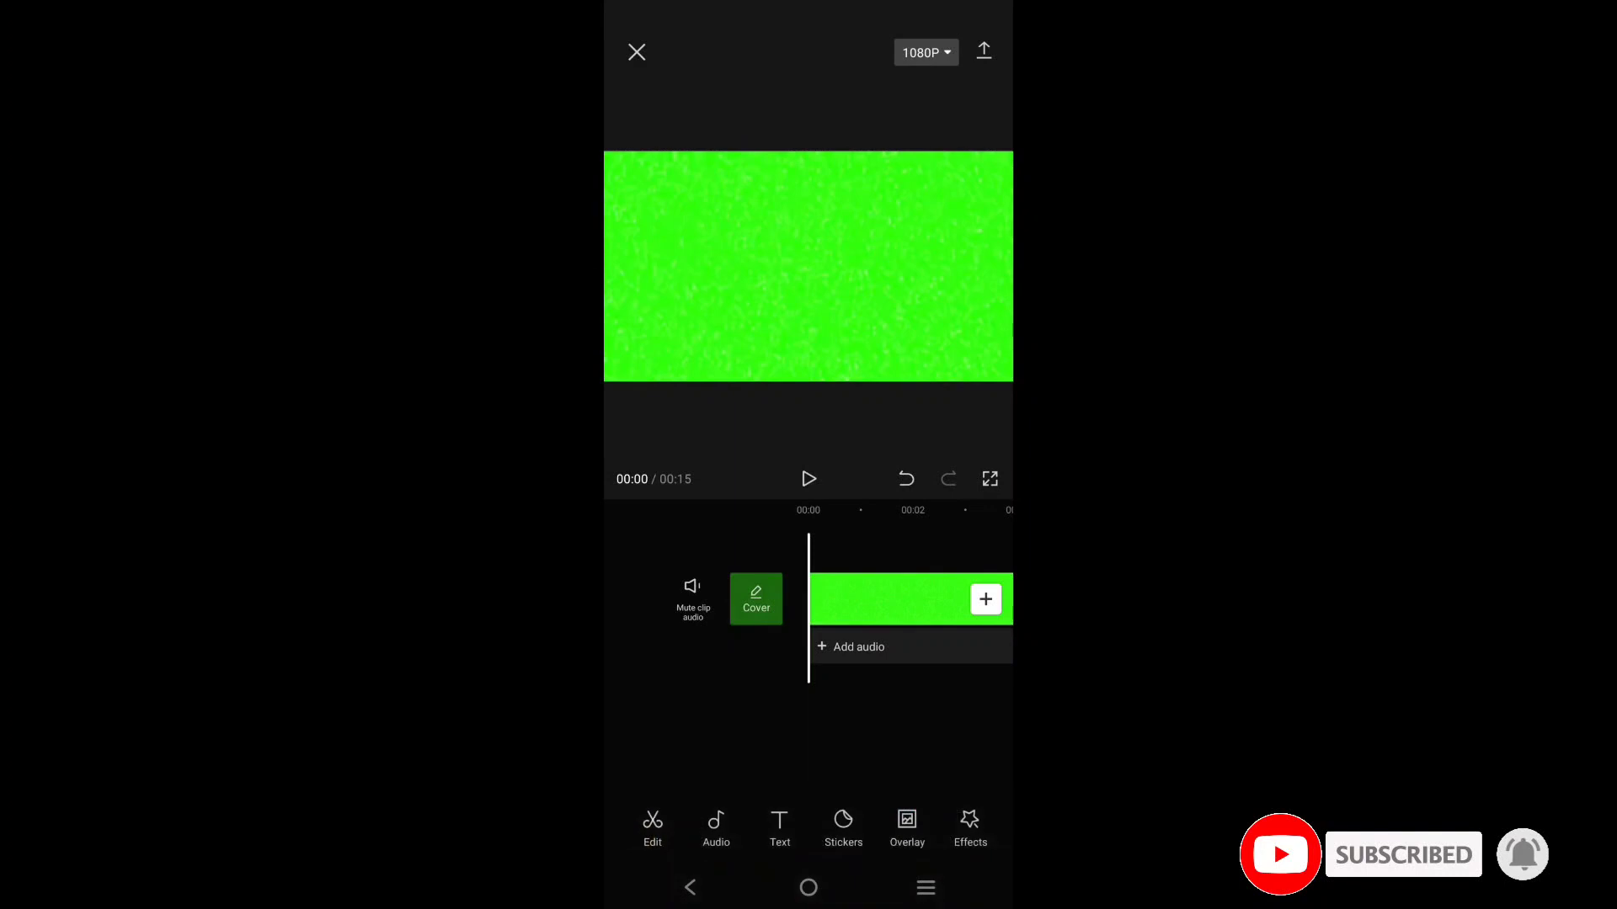
left_click(907, 828)
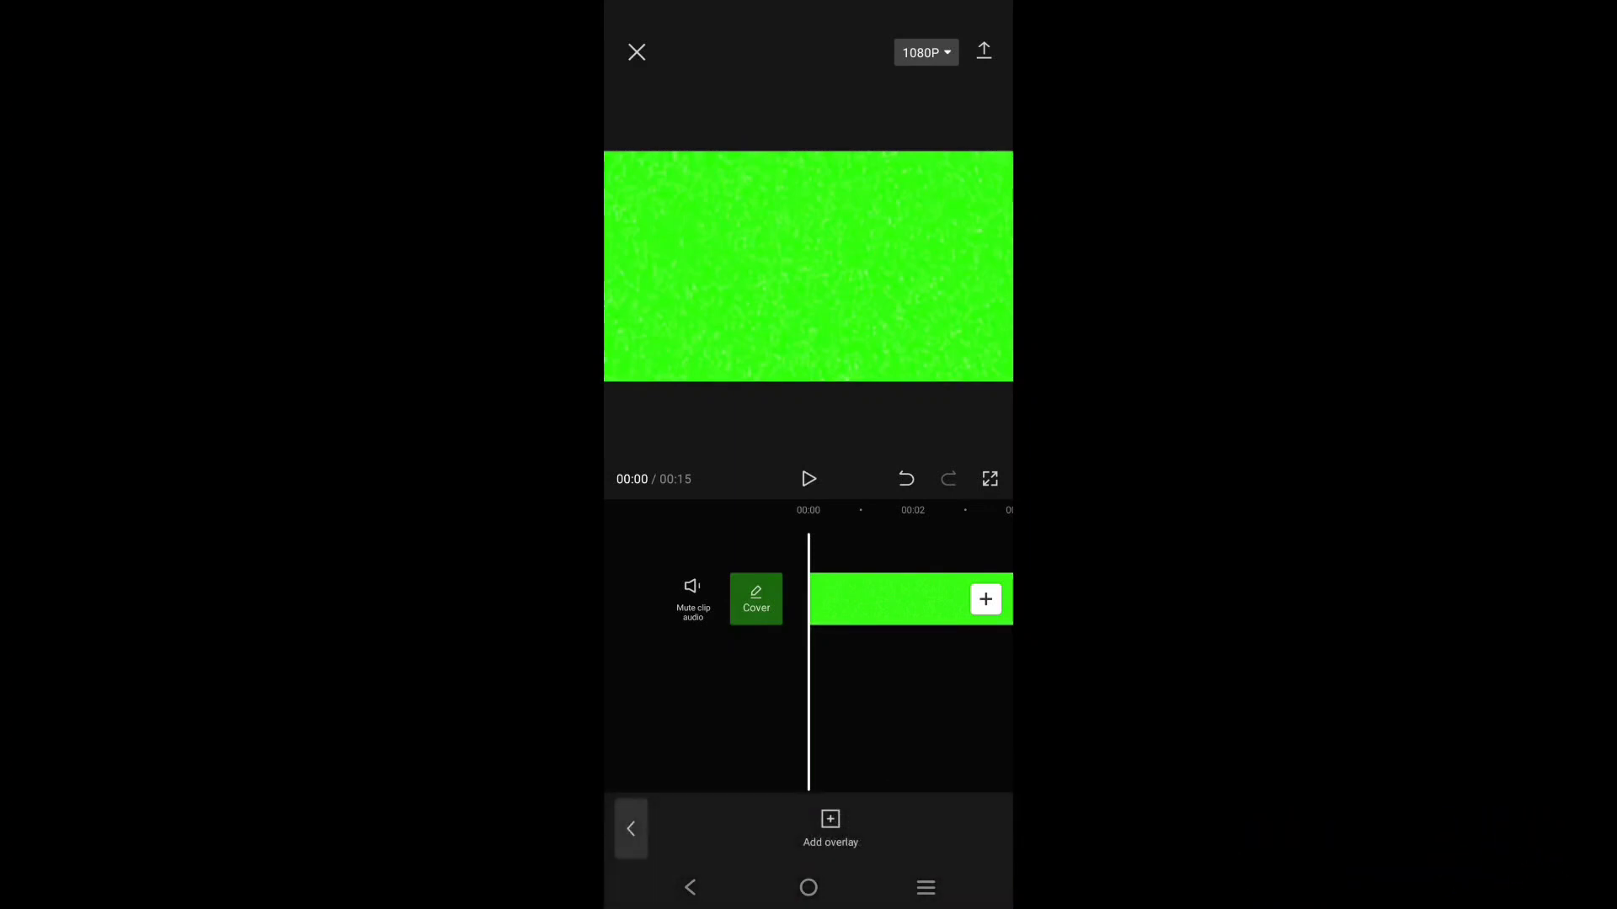
left_click(831, 825)
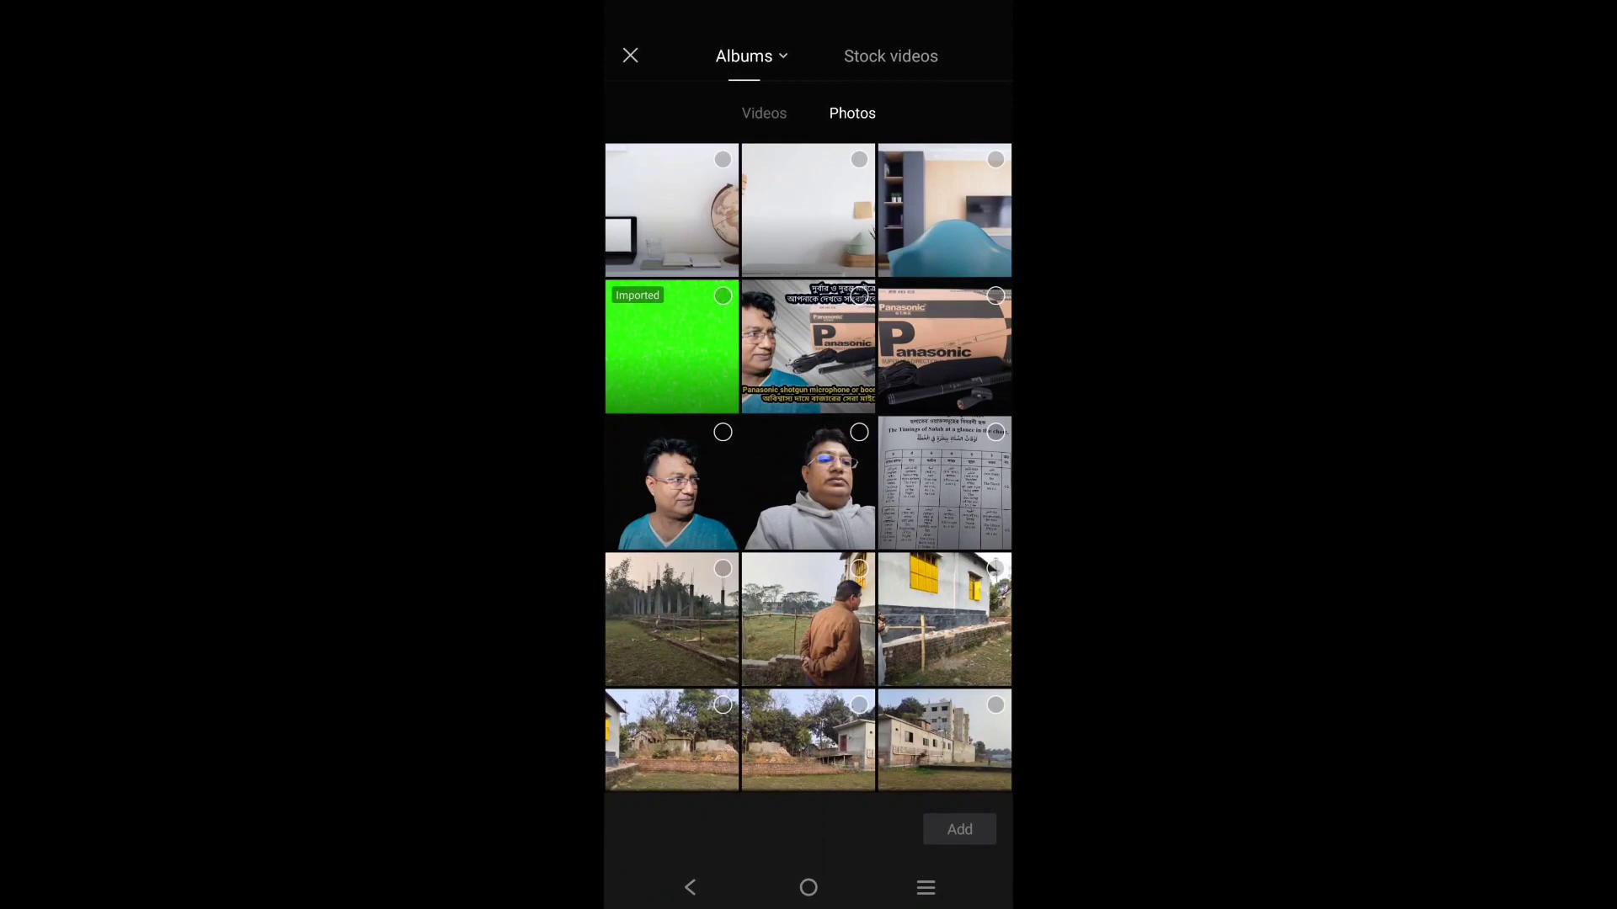
left_click(766, 114)
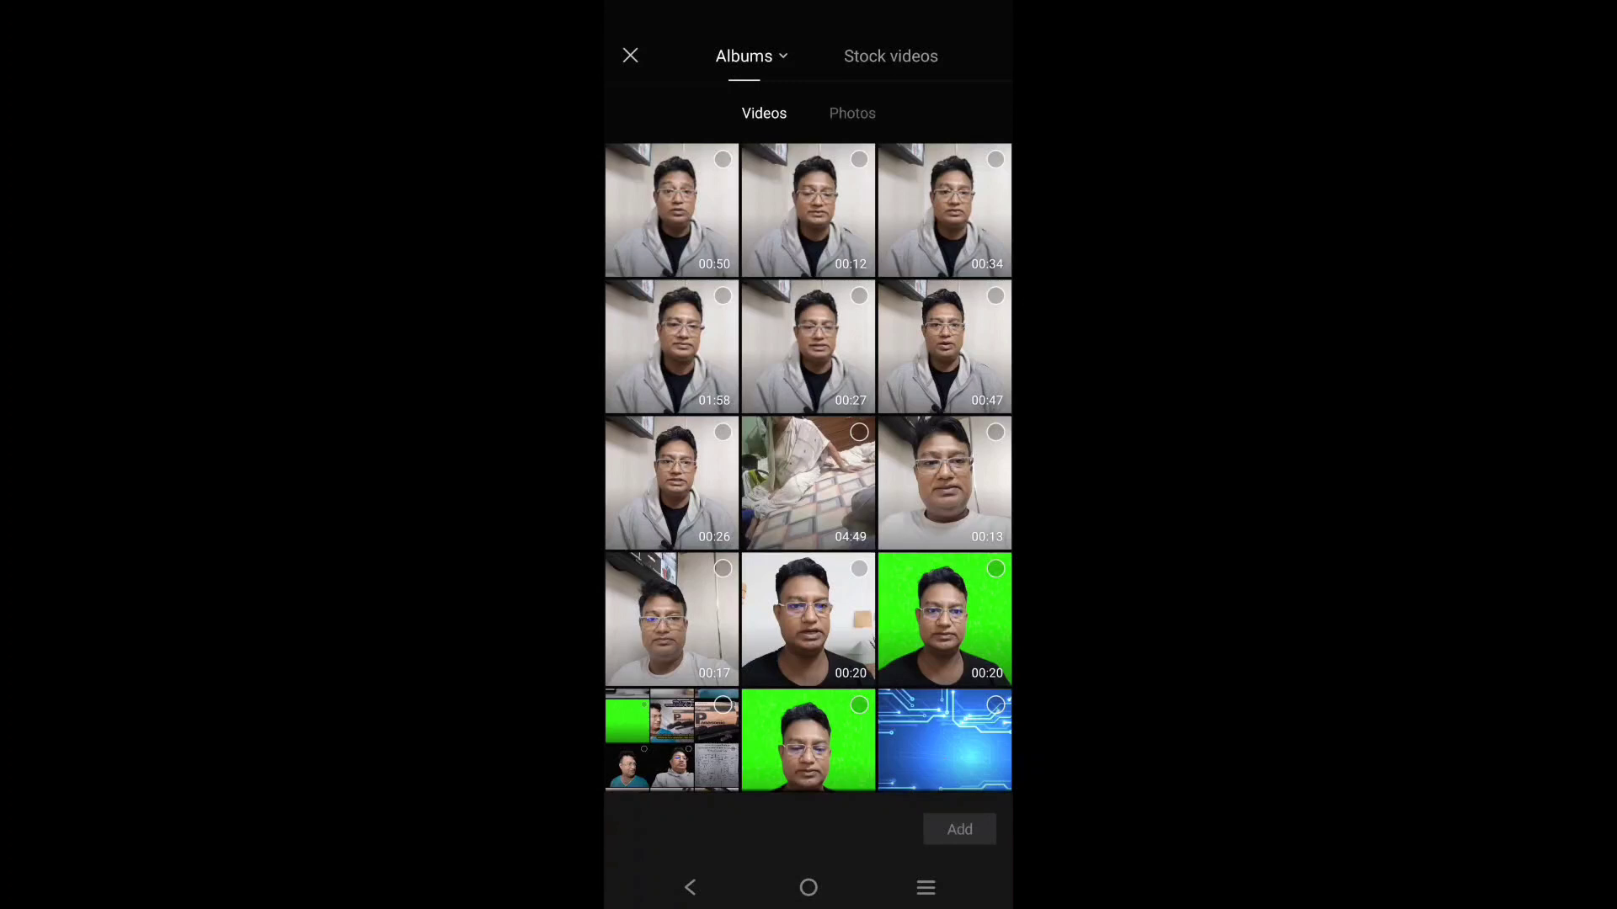
left_click(826, 207)
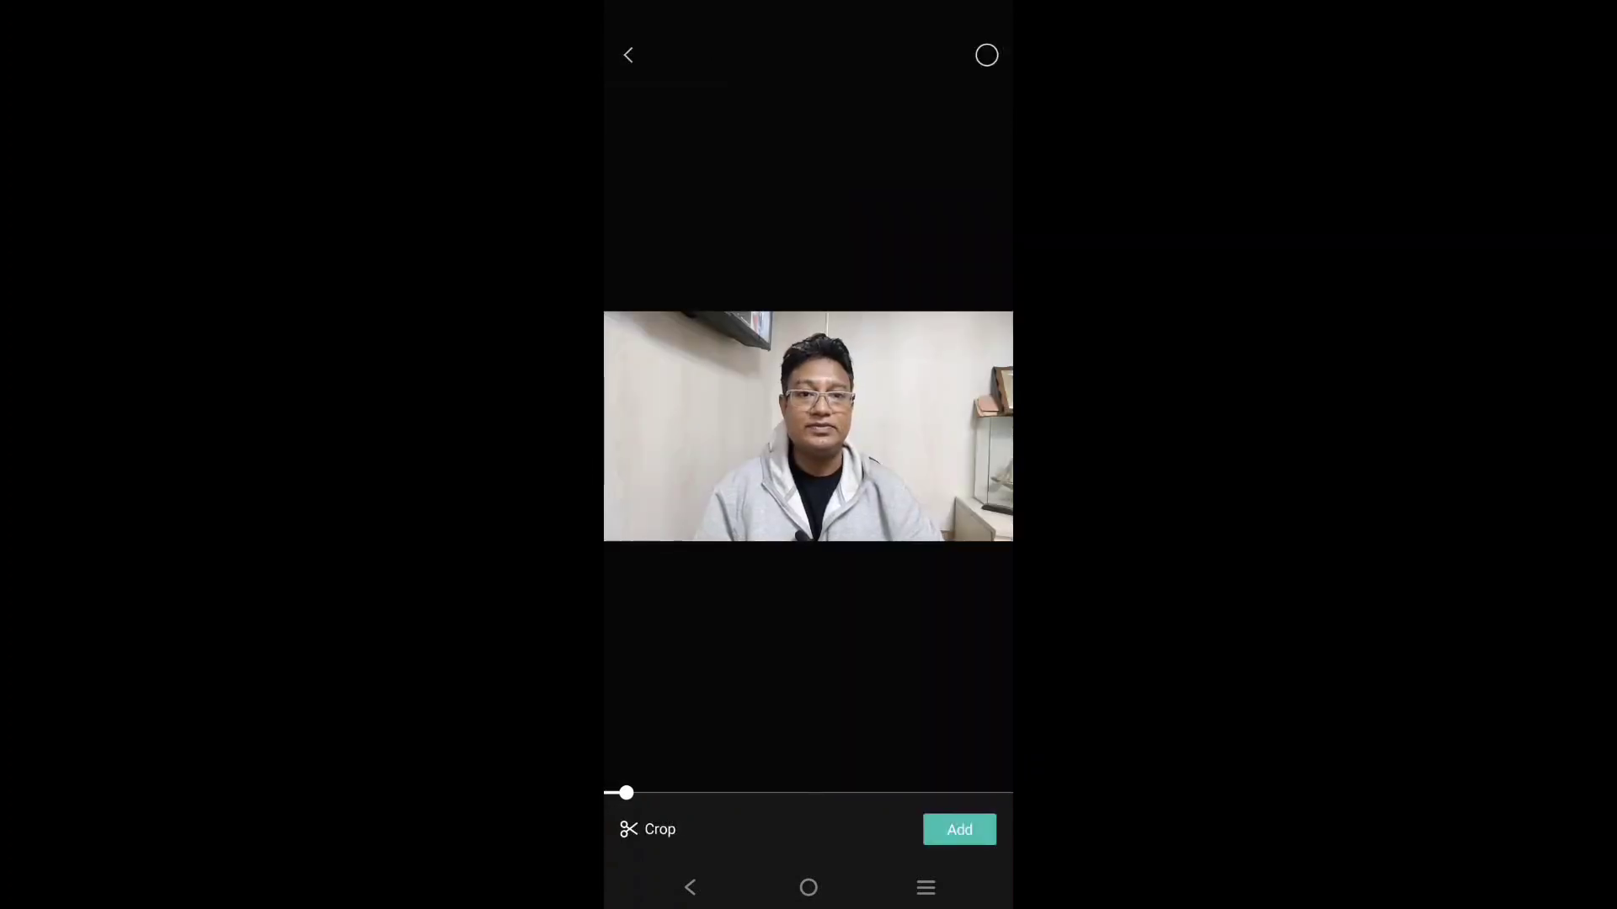
Step: Add the speaker video as an overlay, cut off its first part, and move it to 00:00
left_click(960, 831)
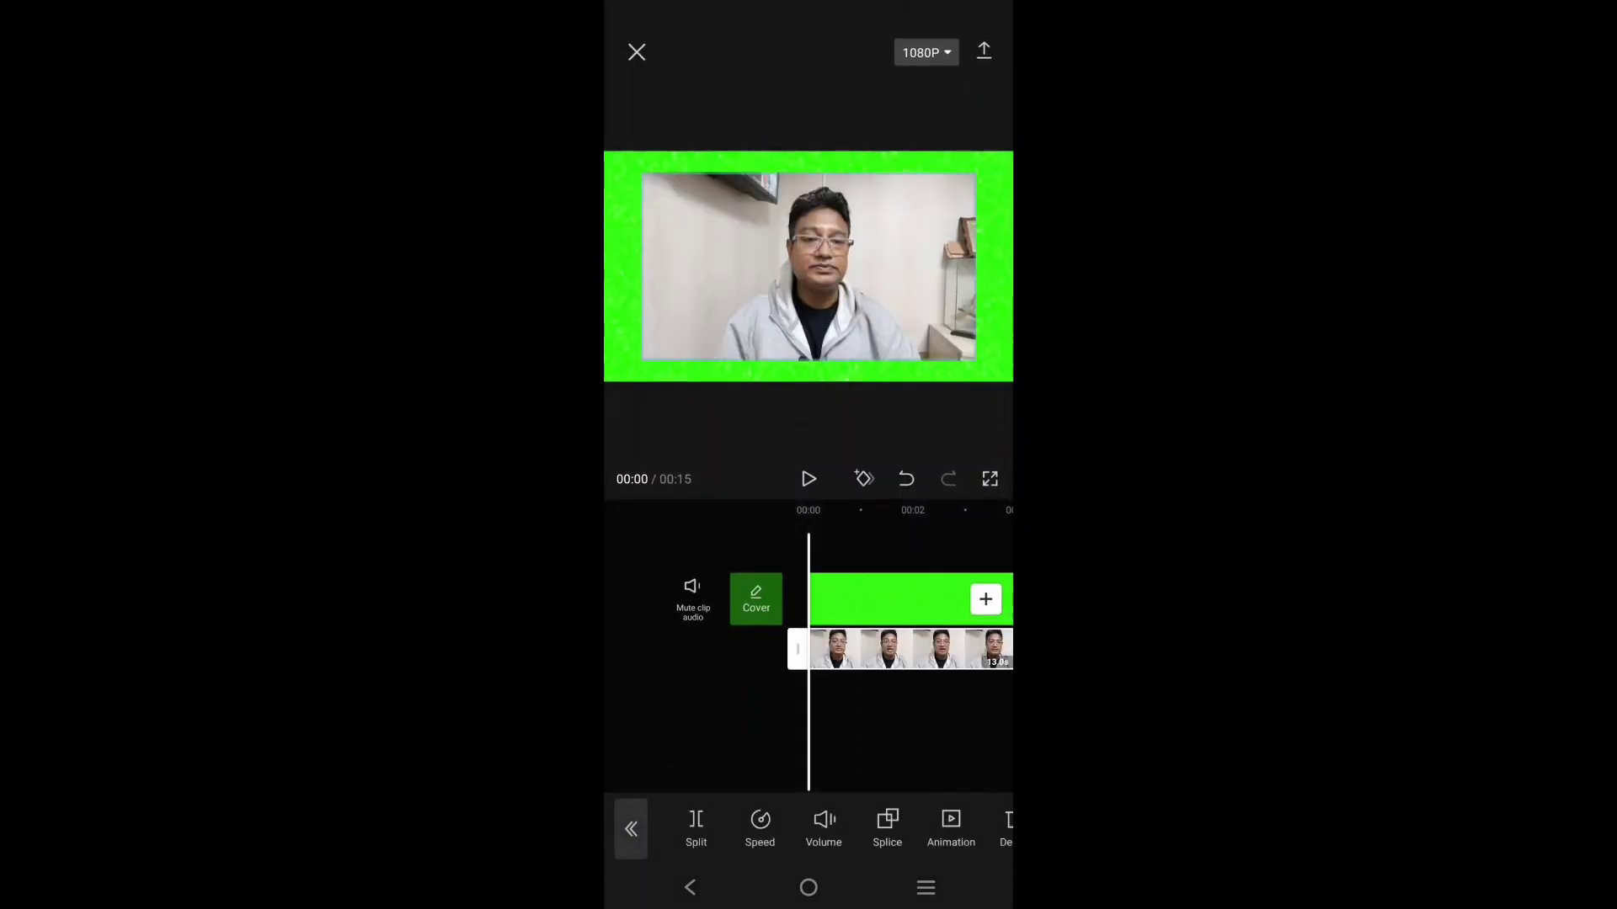
left_click_drag(968, 751, 873, 755)
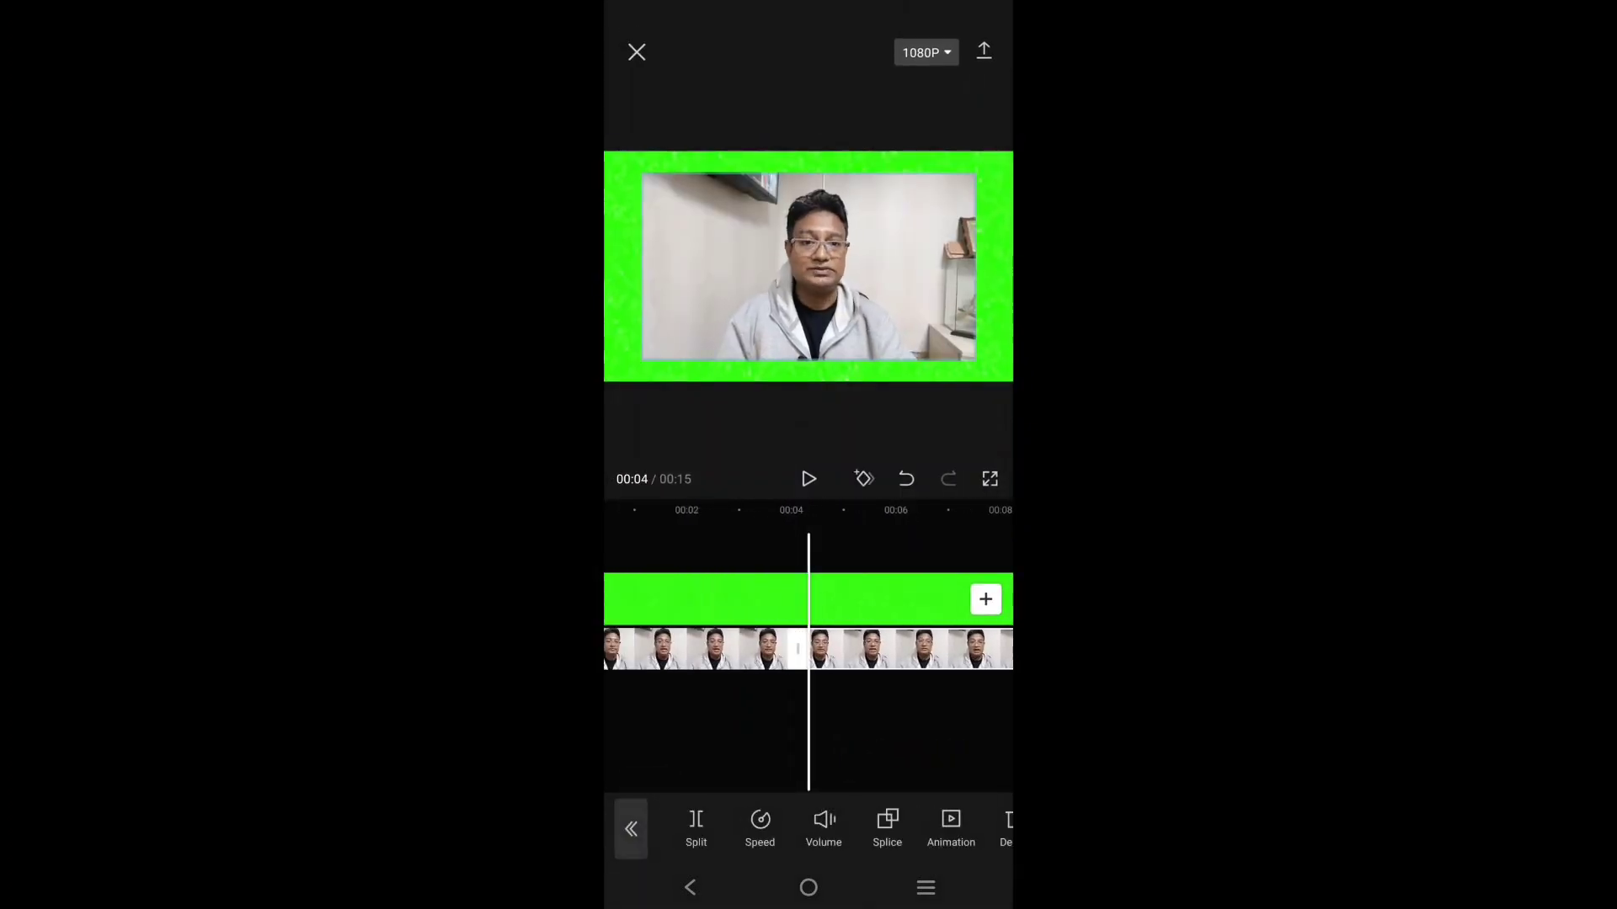
left_click(707, 652)
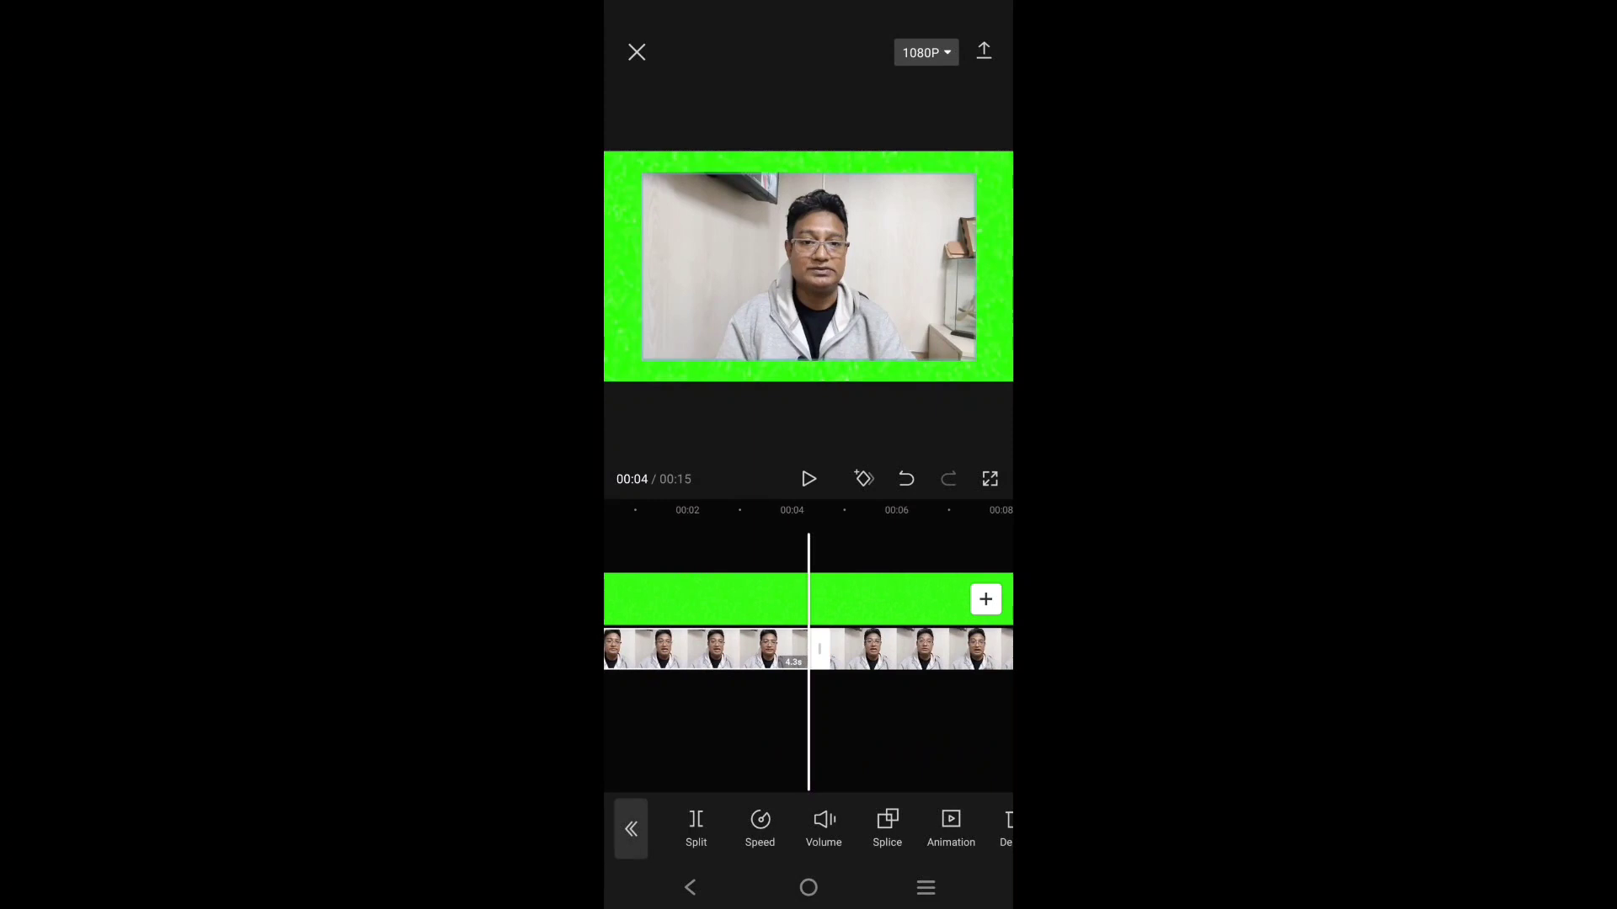
left_click_drag(951, 827, 773, 830)
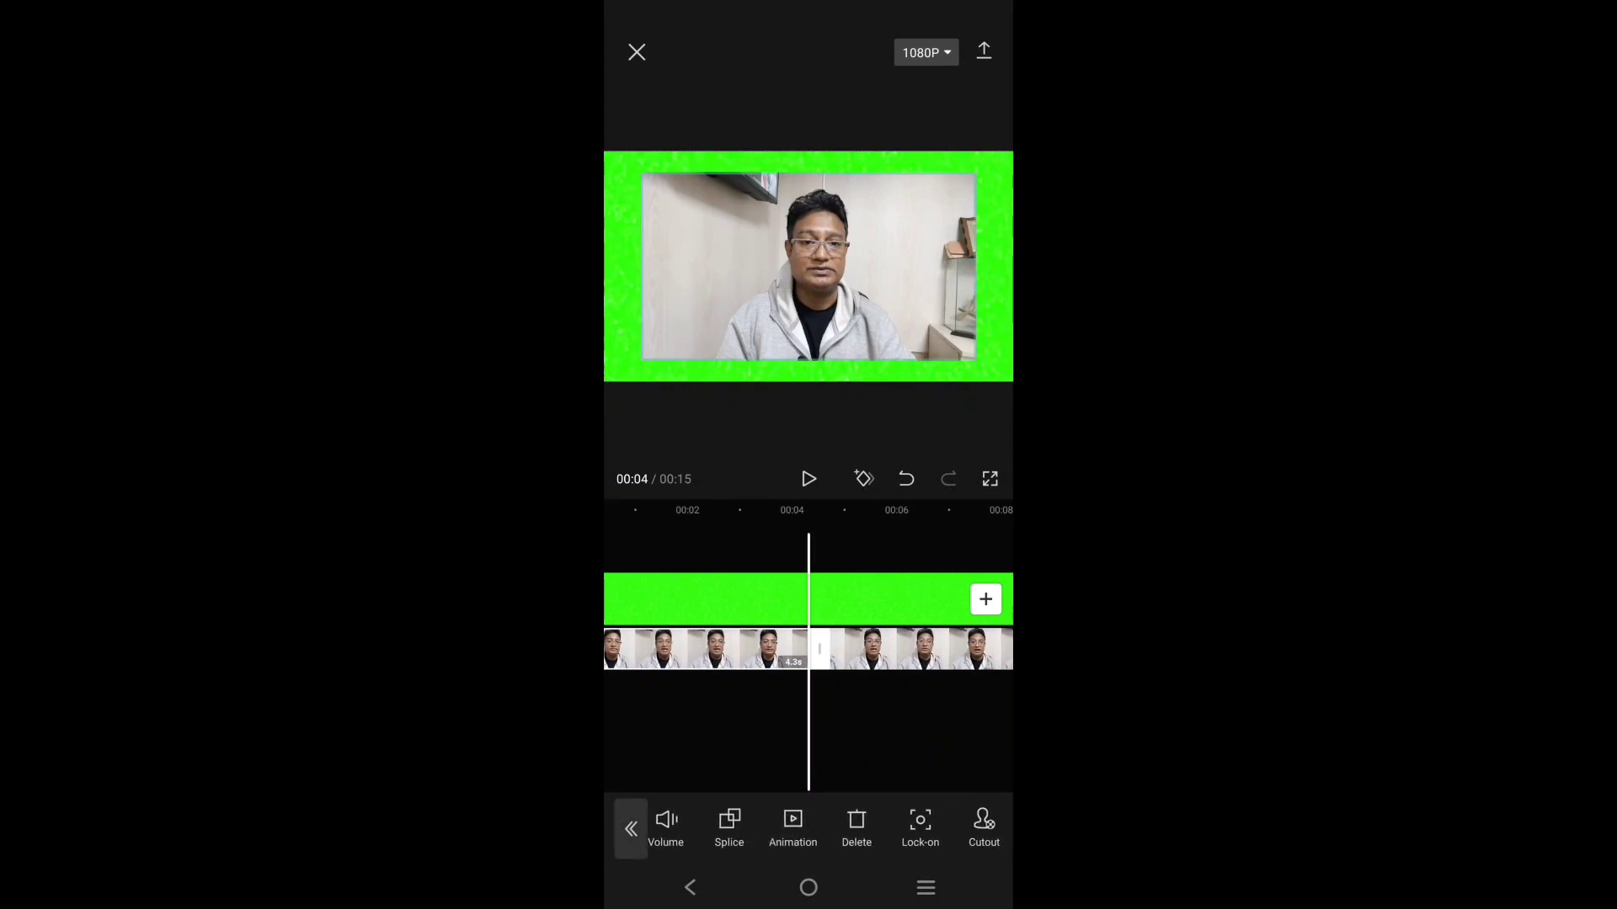
left_click(855, 828)
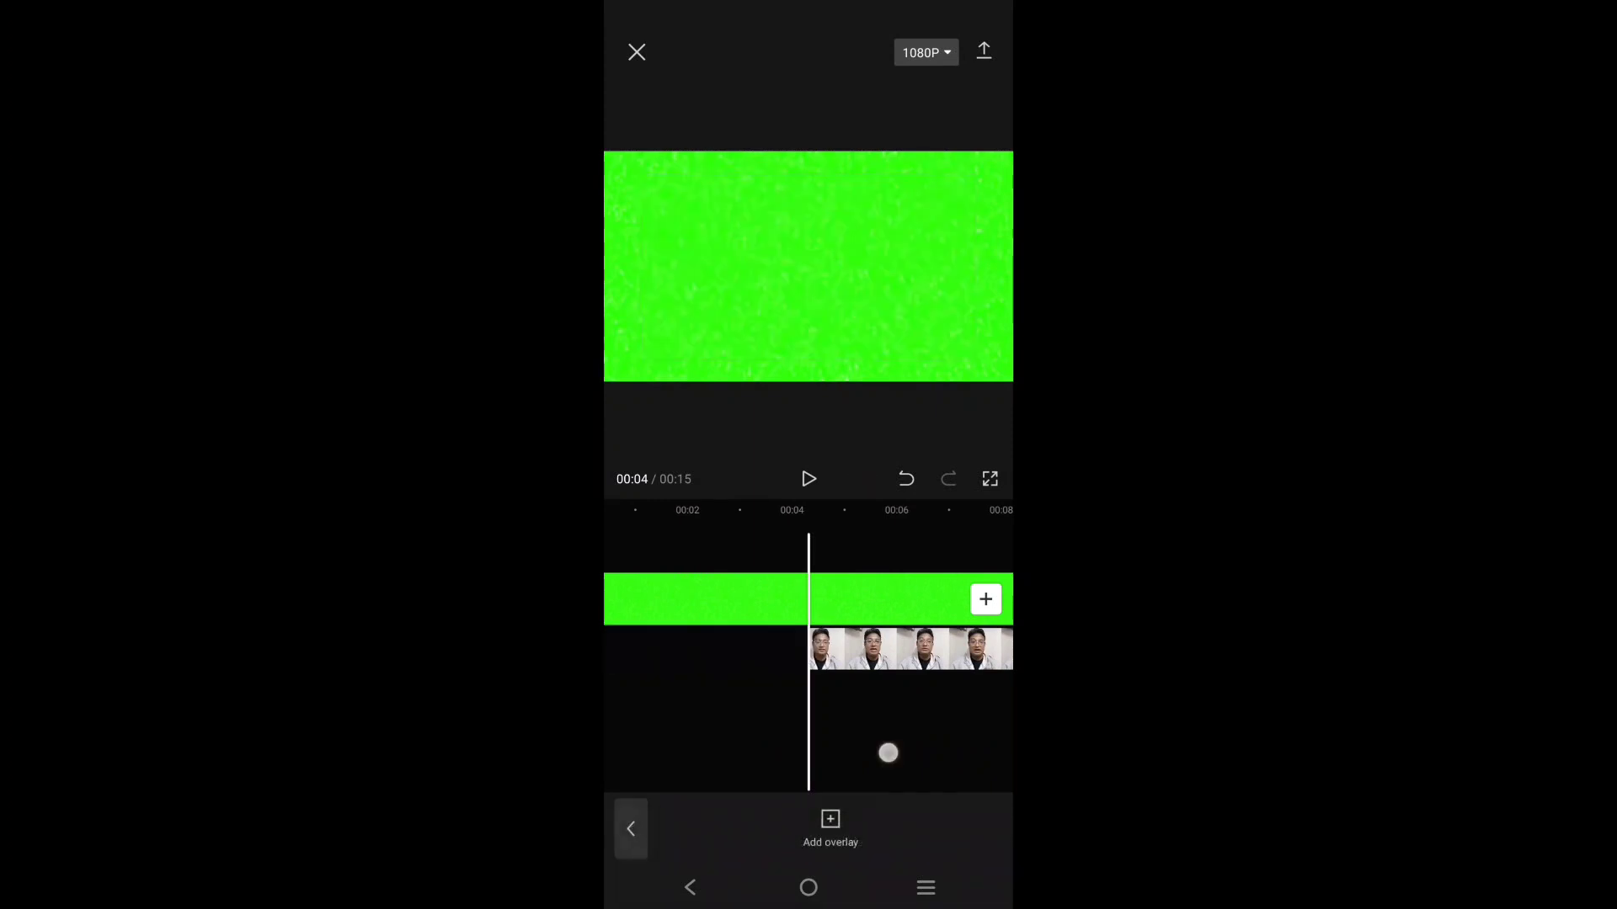
left_click_drag(888, 753, 963, 733)
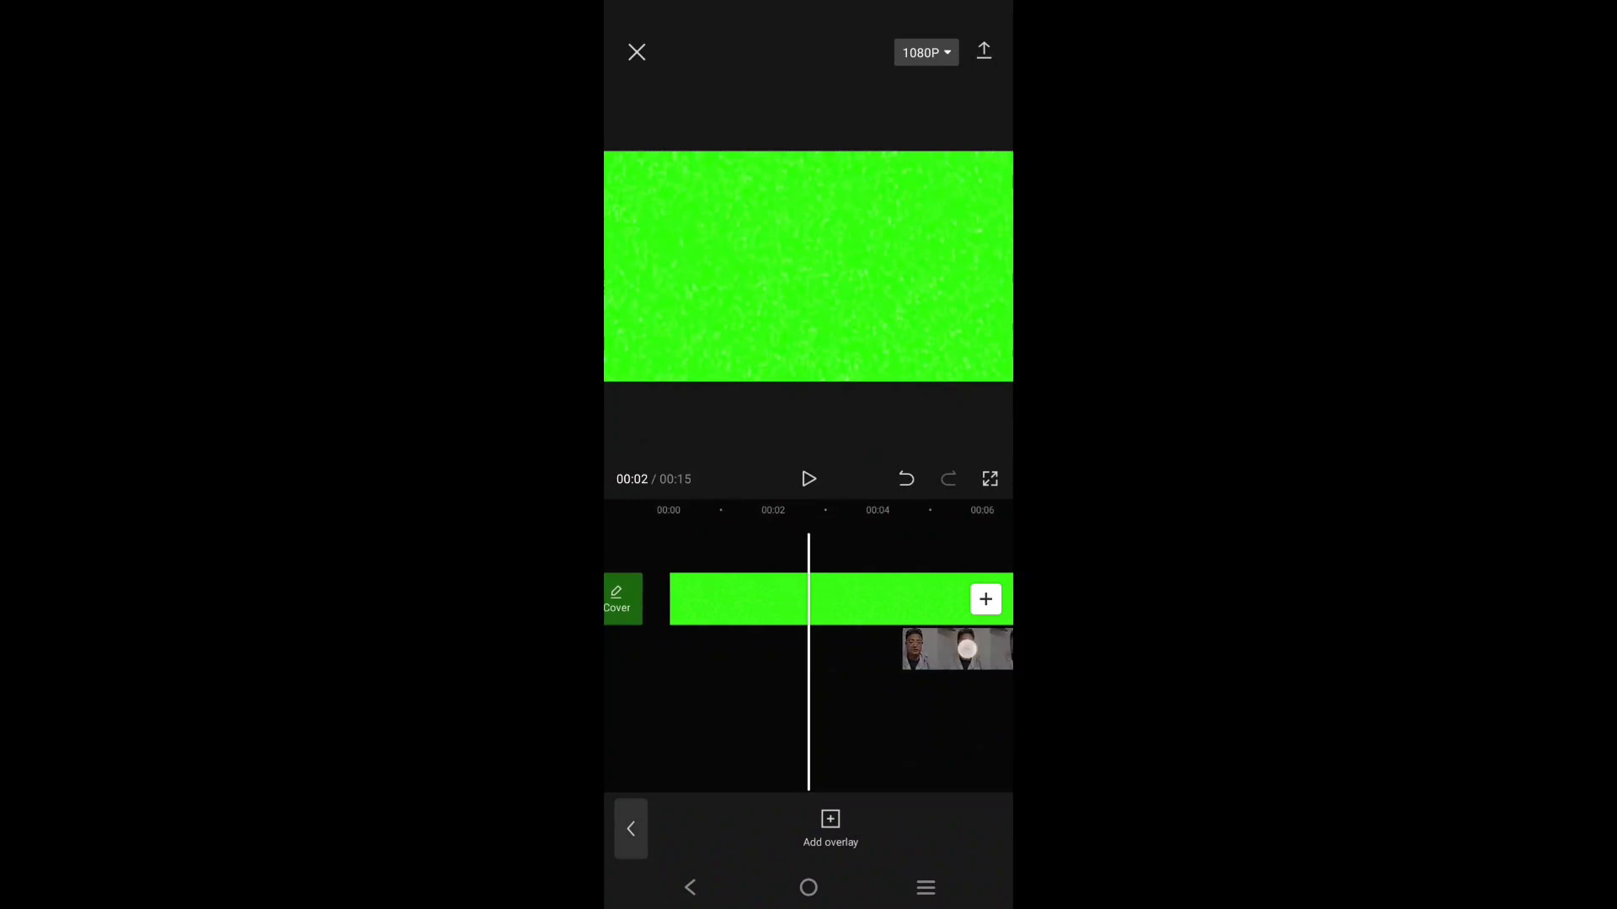
left_click_drag(964, 649, 648, 653)
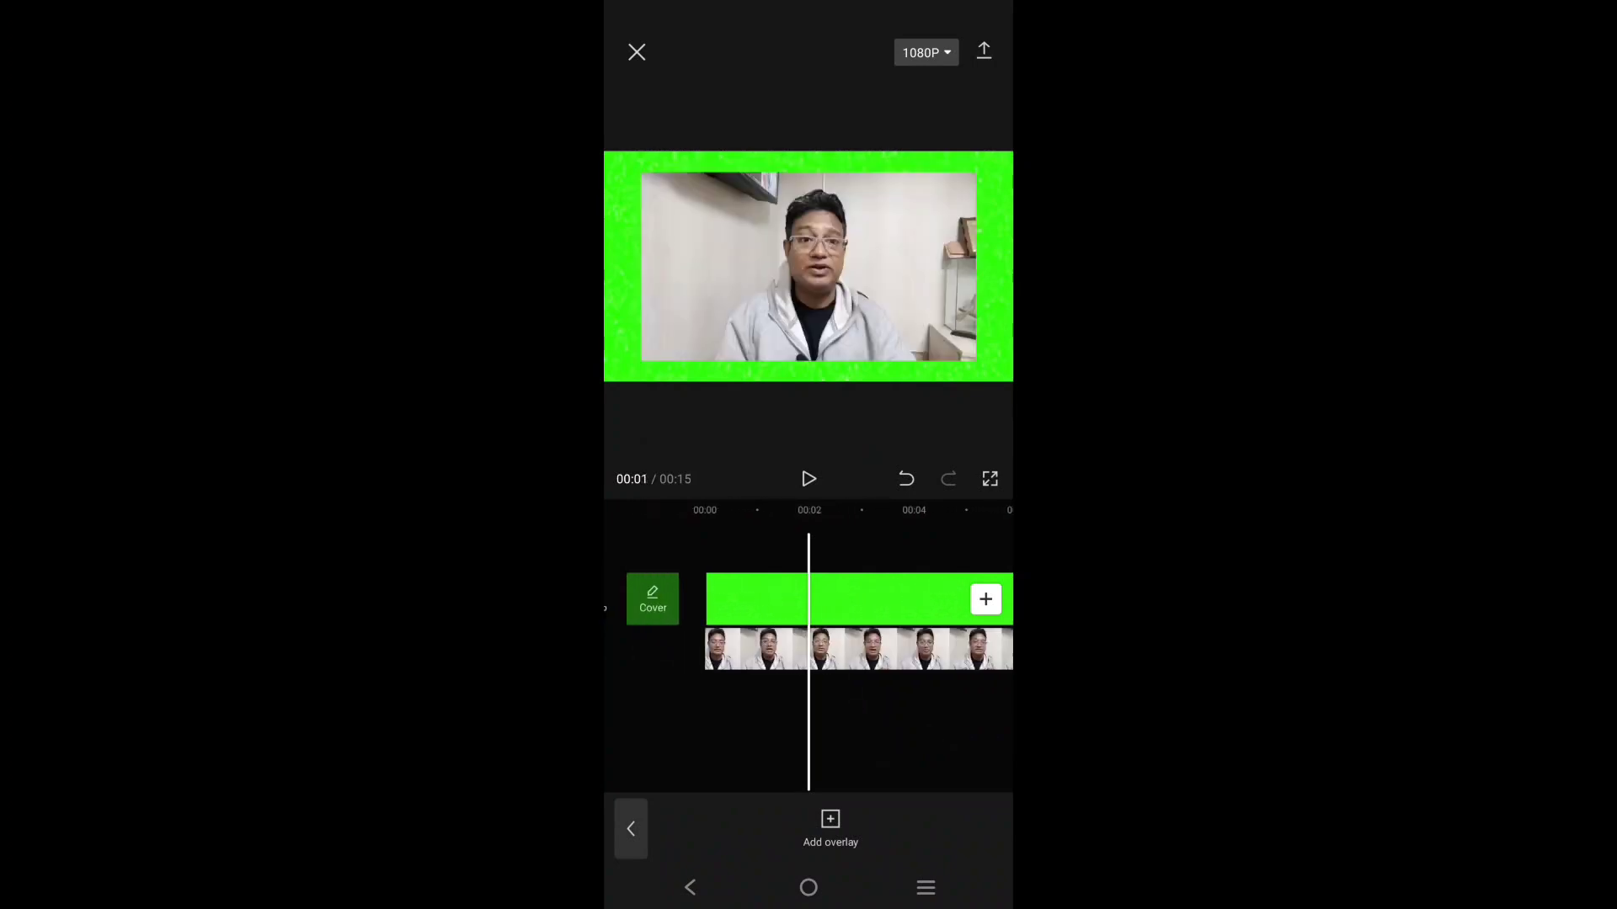
mouse_move(961, 744)
left_mouse_down()
mouse_move(859, 719)
mouse_move(722, 737)
mouse_move(772, 720)
mouse_move(758, 729)
left_mouse_up()
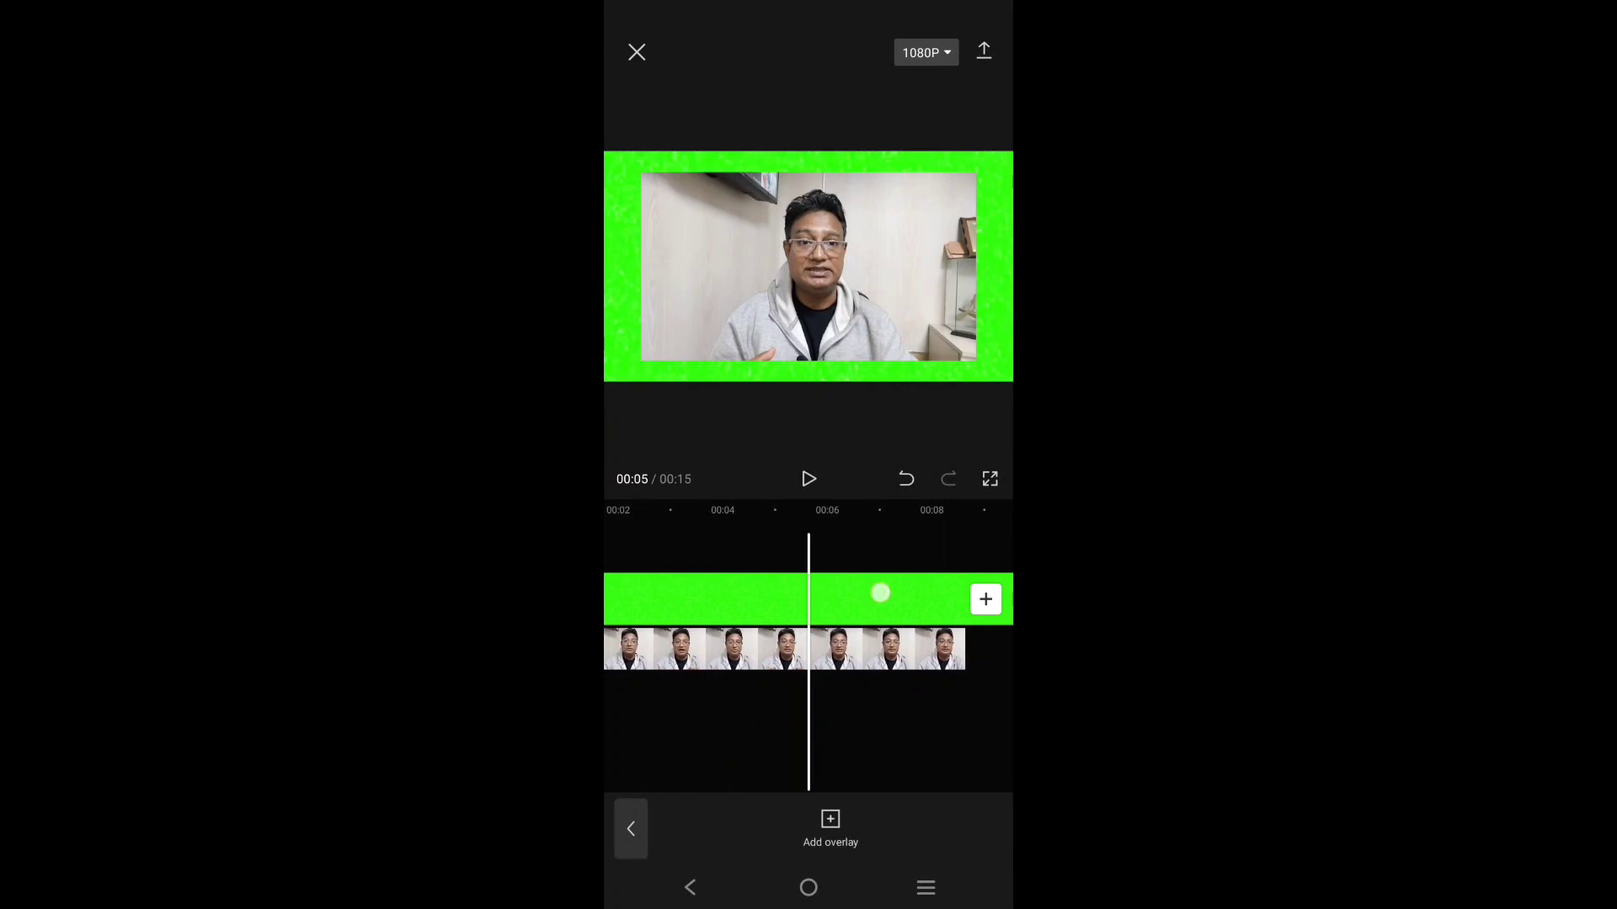
Step: Split both the green clip and the speaker clip at 00:05
left_click(880, 594)
left_click(696, 829)
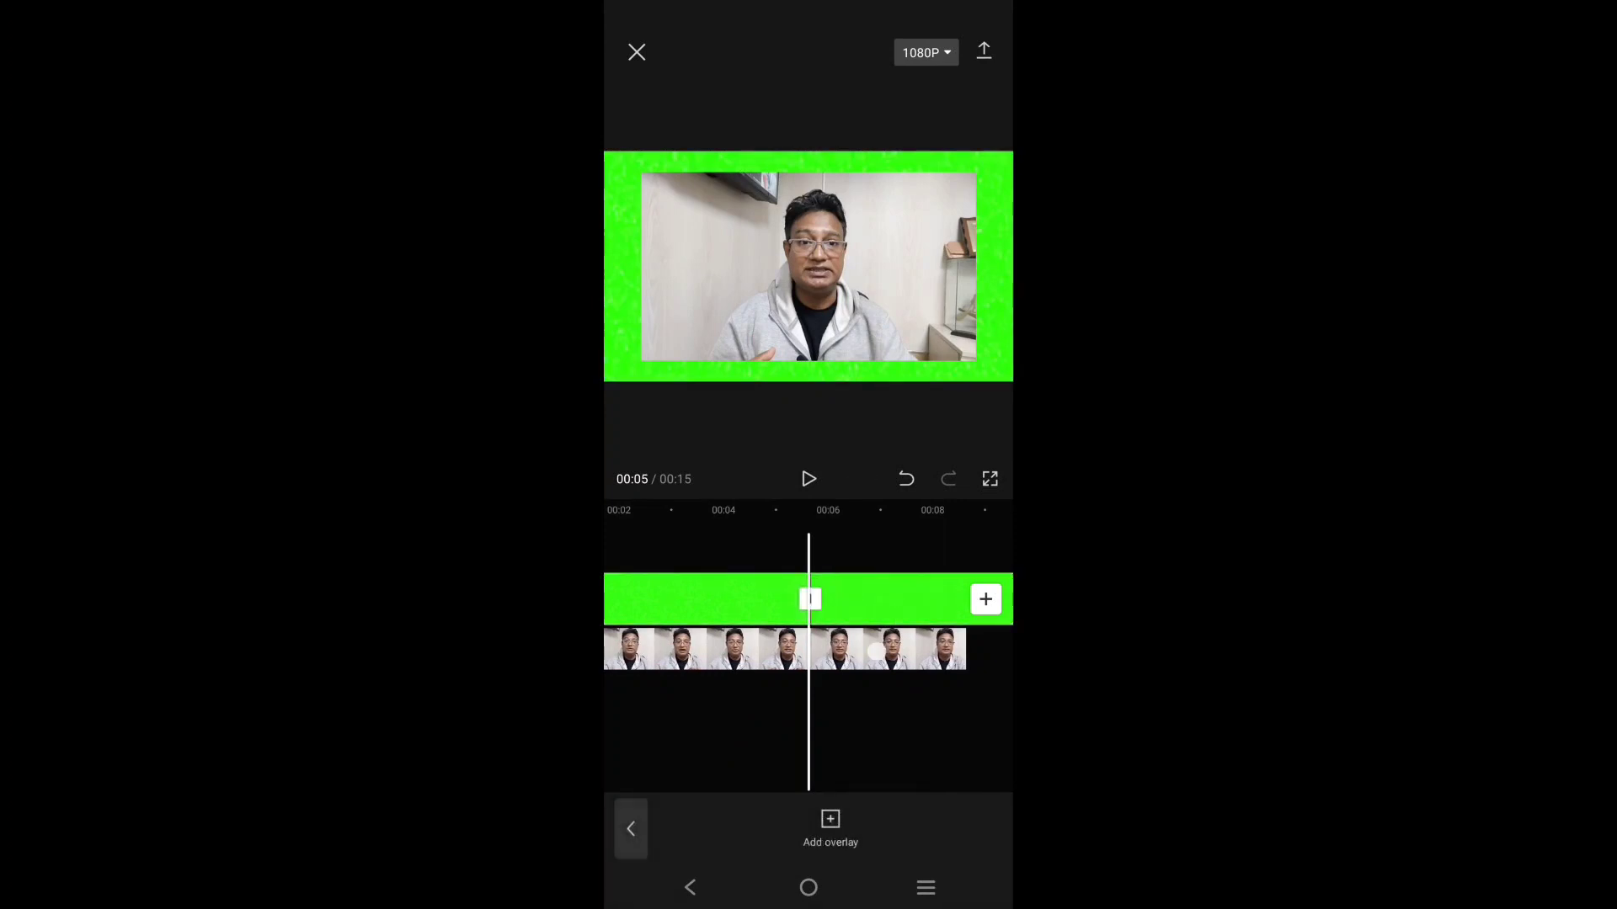
left_click(876, 651)
left_click(696, 829)
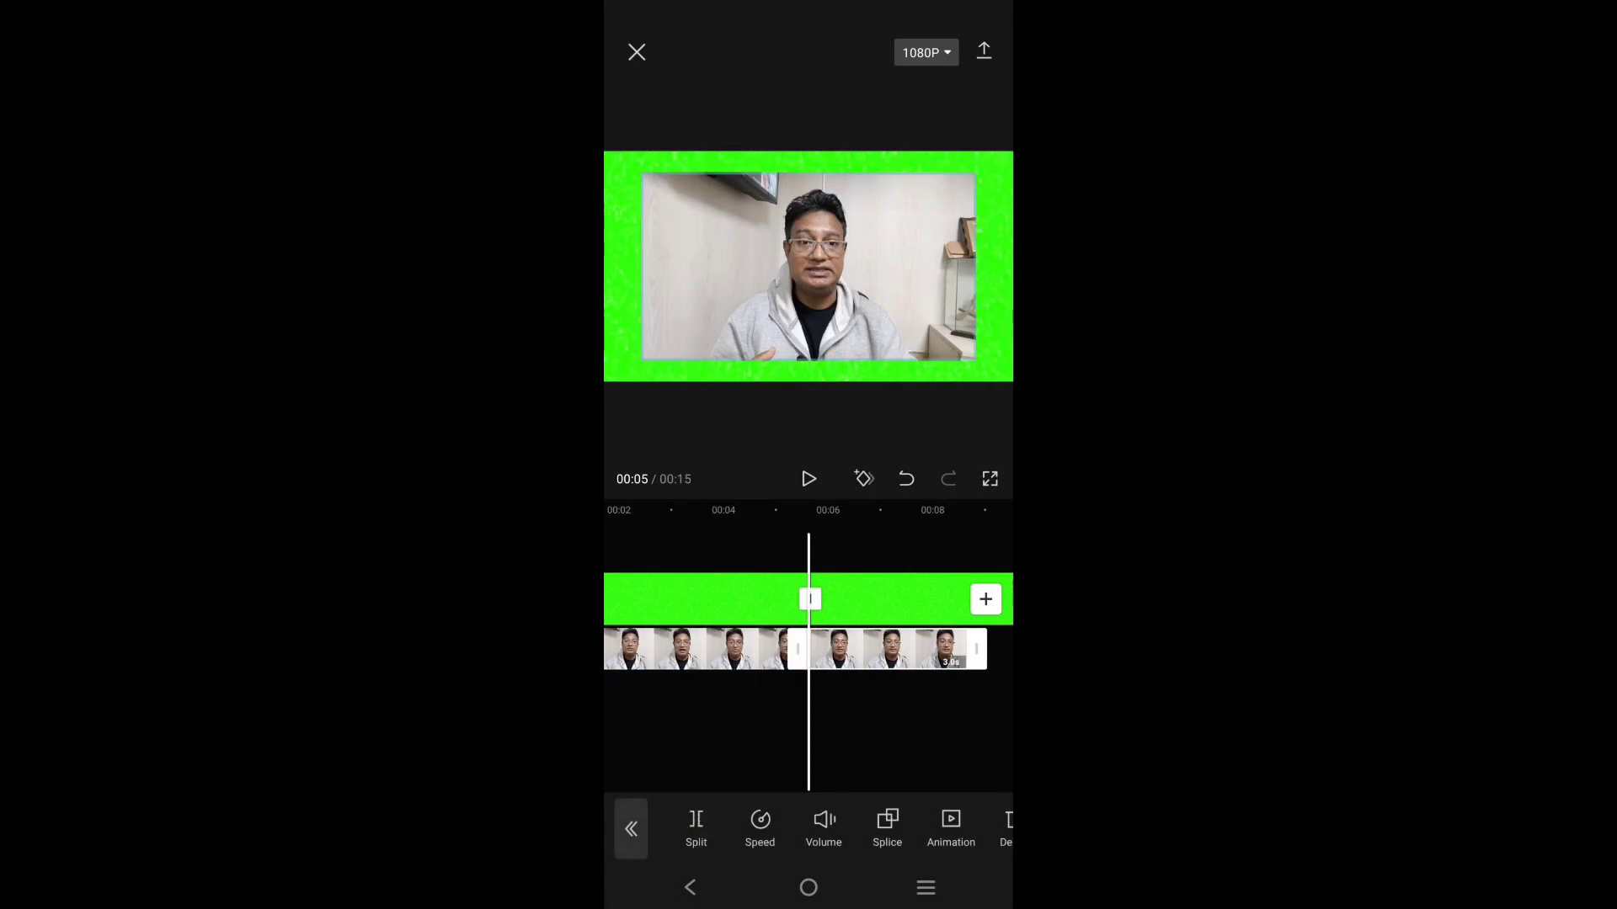
Step: Delete both clips' leftover pieces after 00:05, leaving a five-second project
left_click(899, 602)
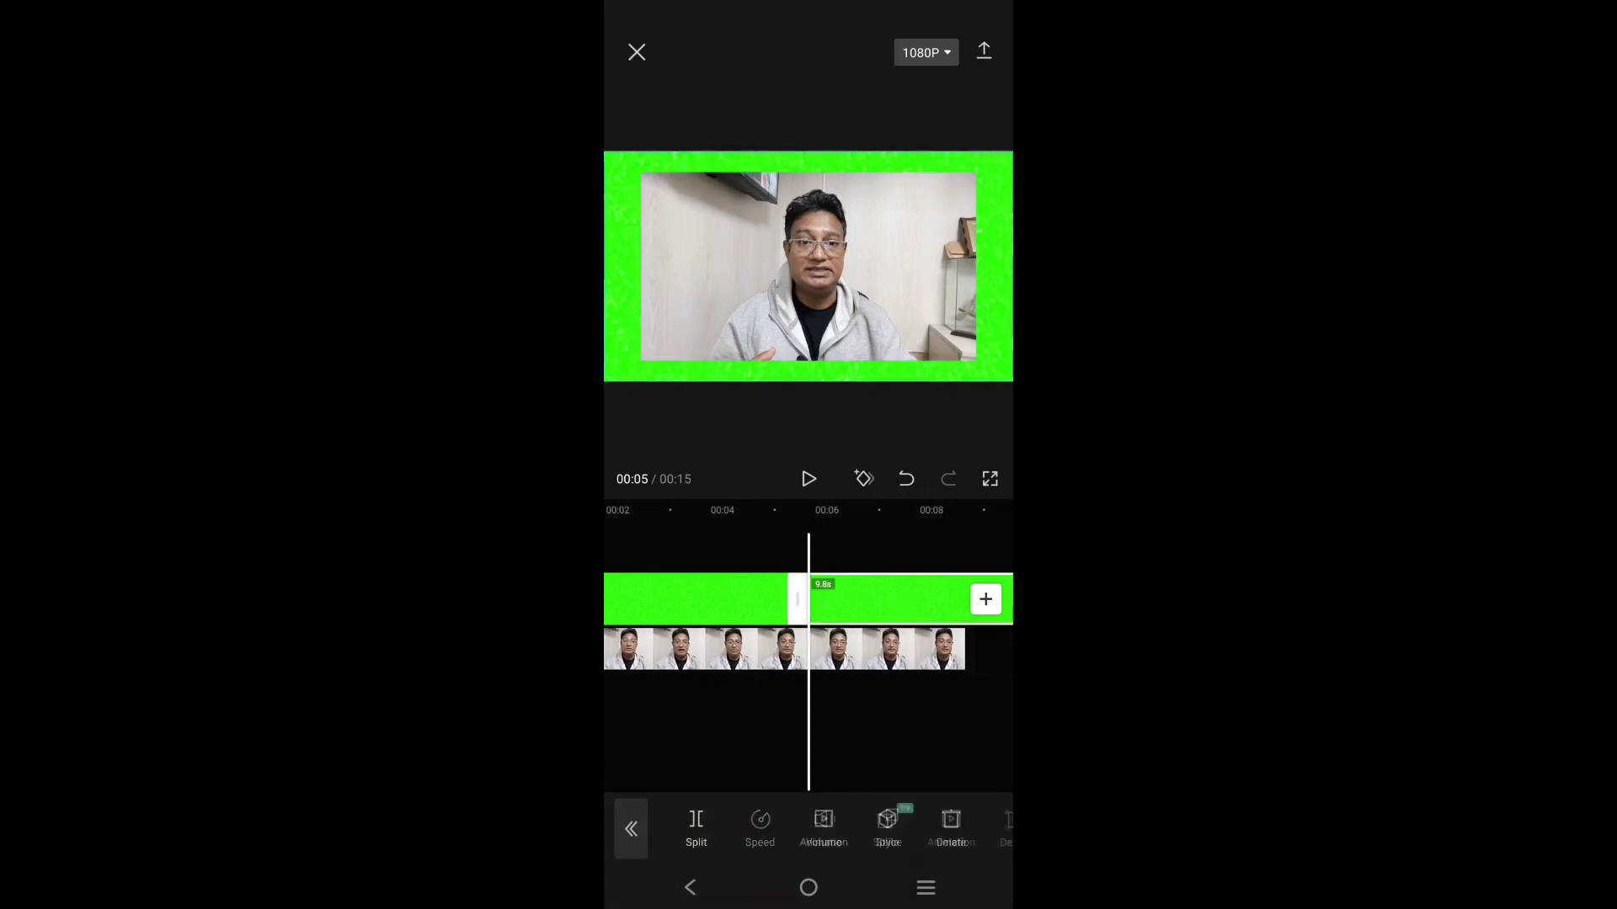
left_click(951, 830)
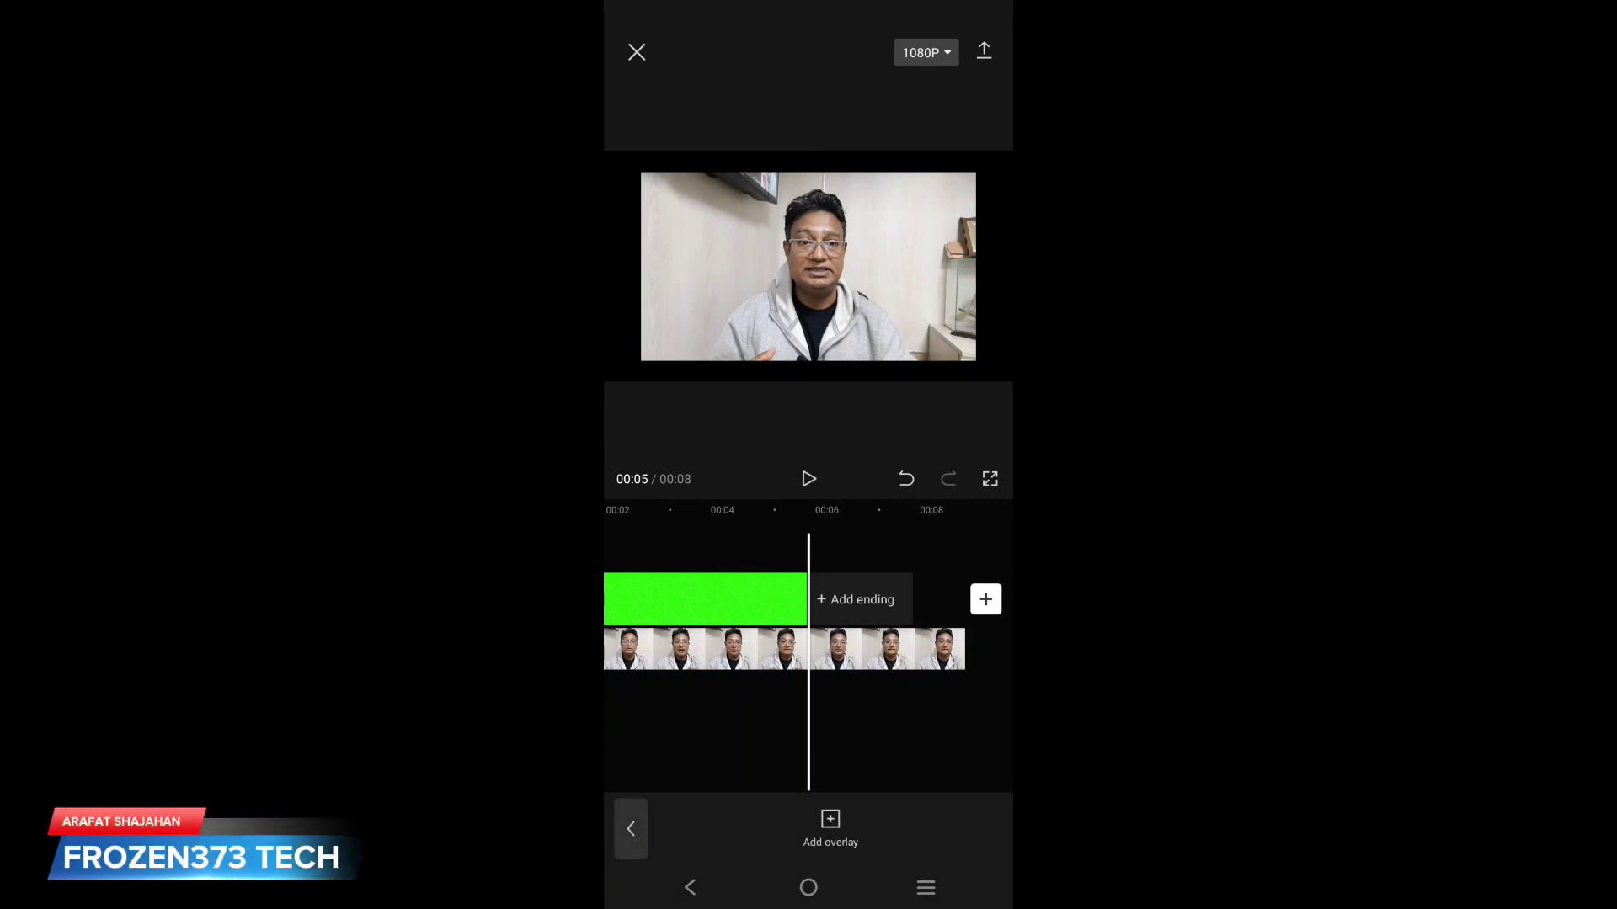
left_click(888, 648)
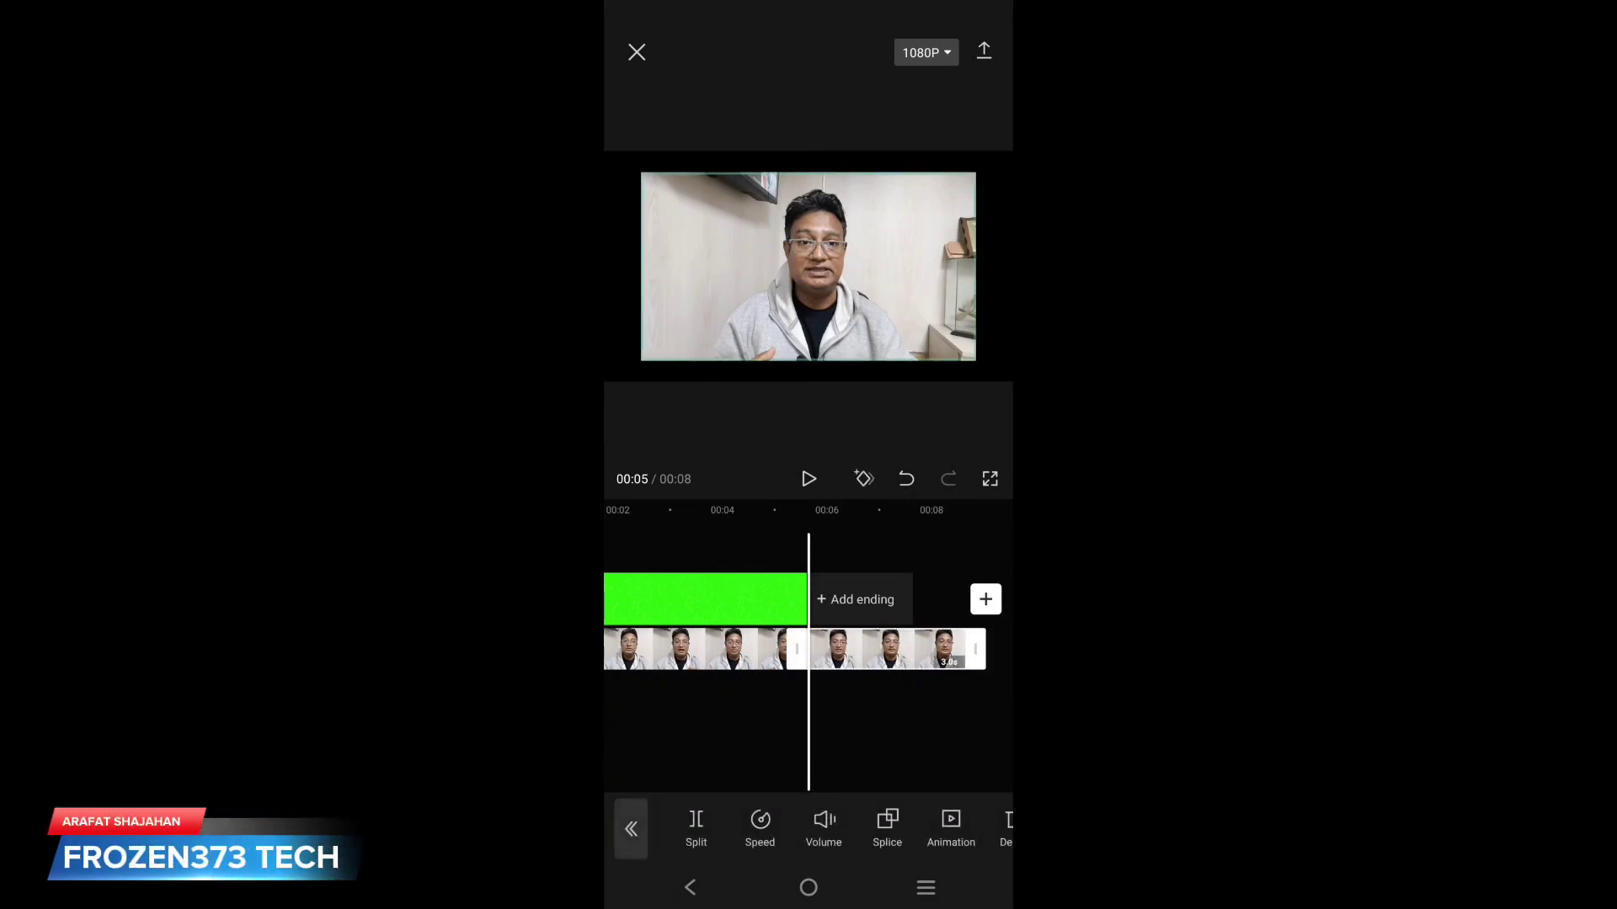
left_click_drag(895, 829, 823, 828)
left_click(880, 830)
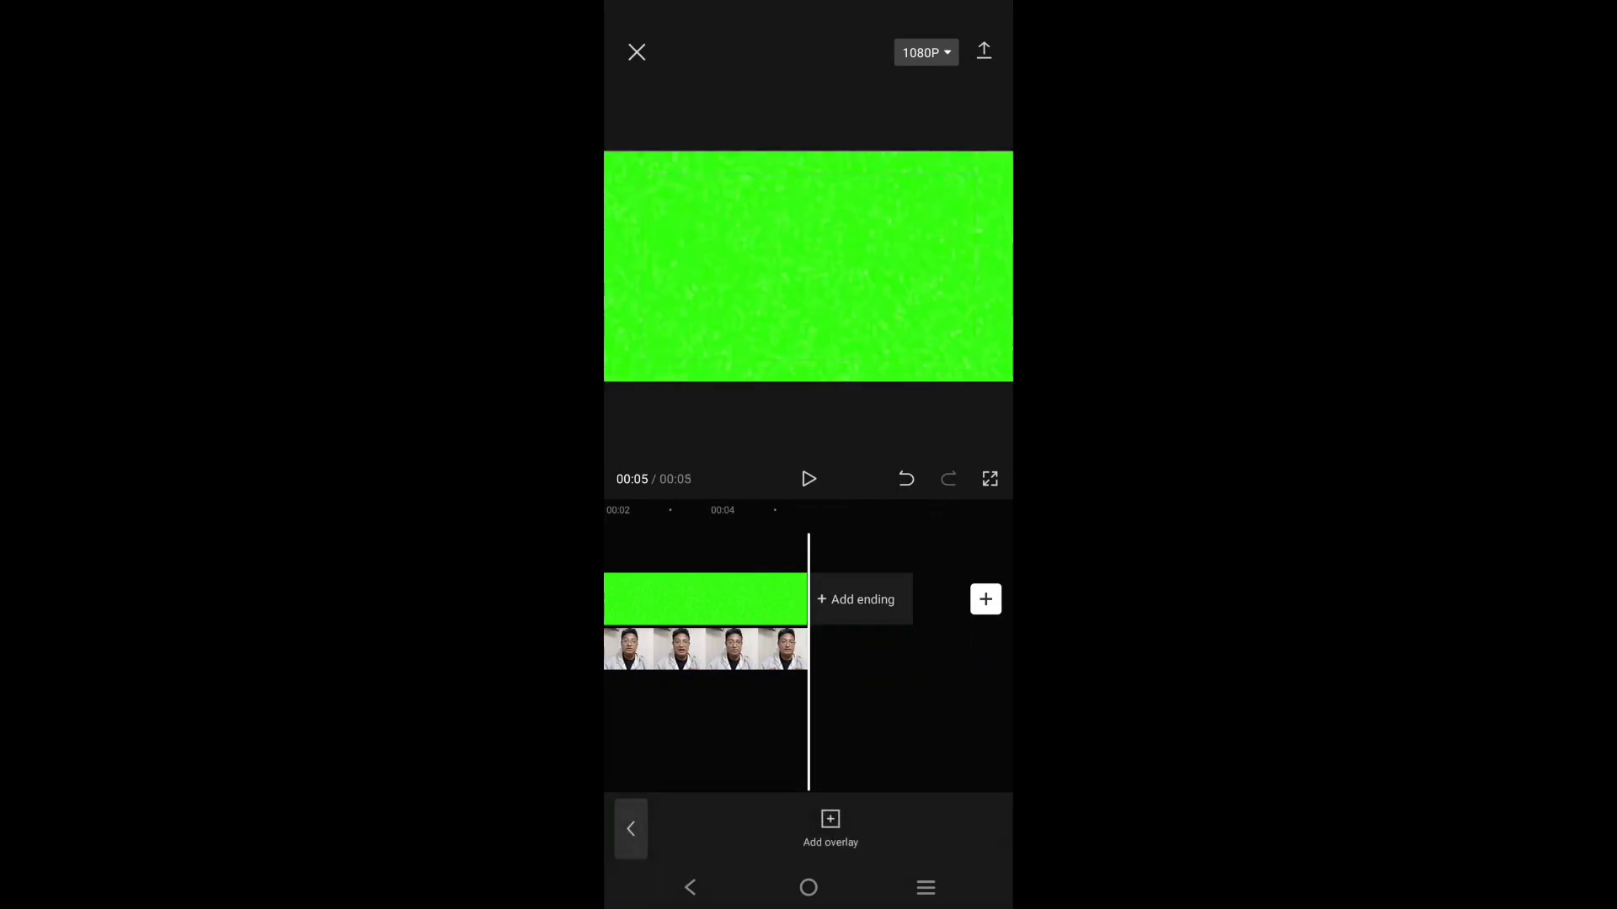
left_click_drag(916, 685, 1003, 649)
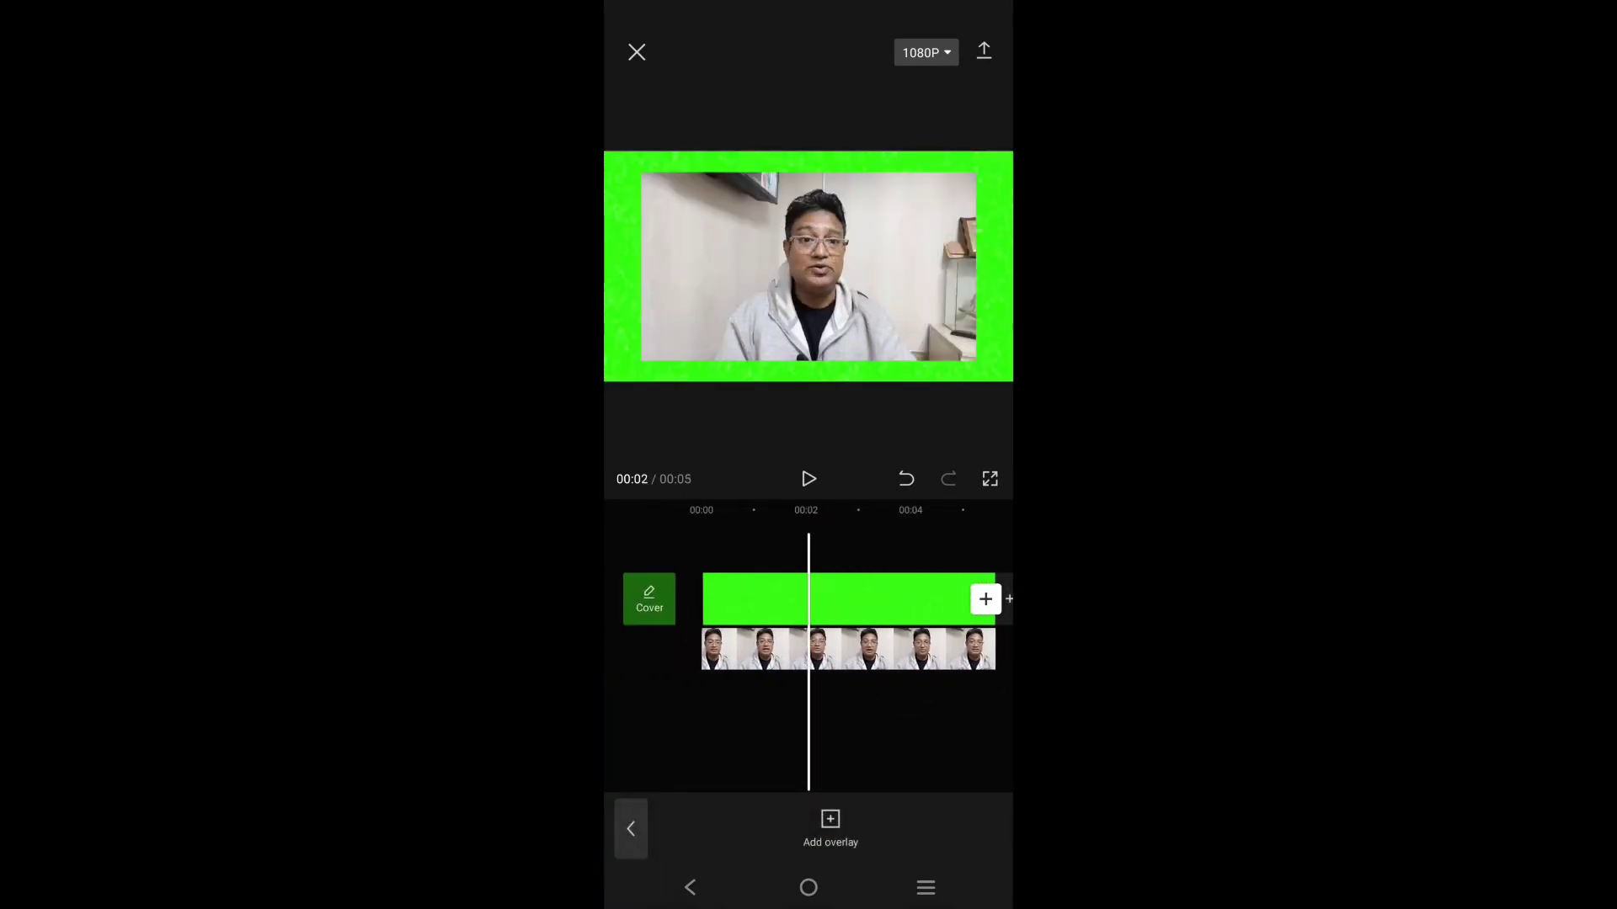
left_click_drag(880, 692, 801, 720)
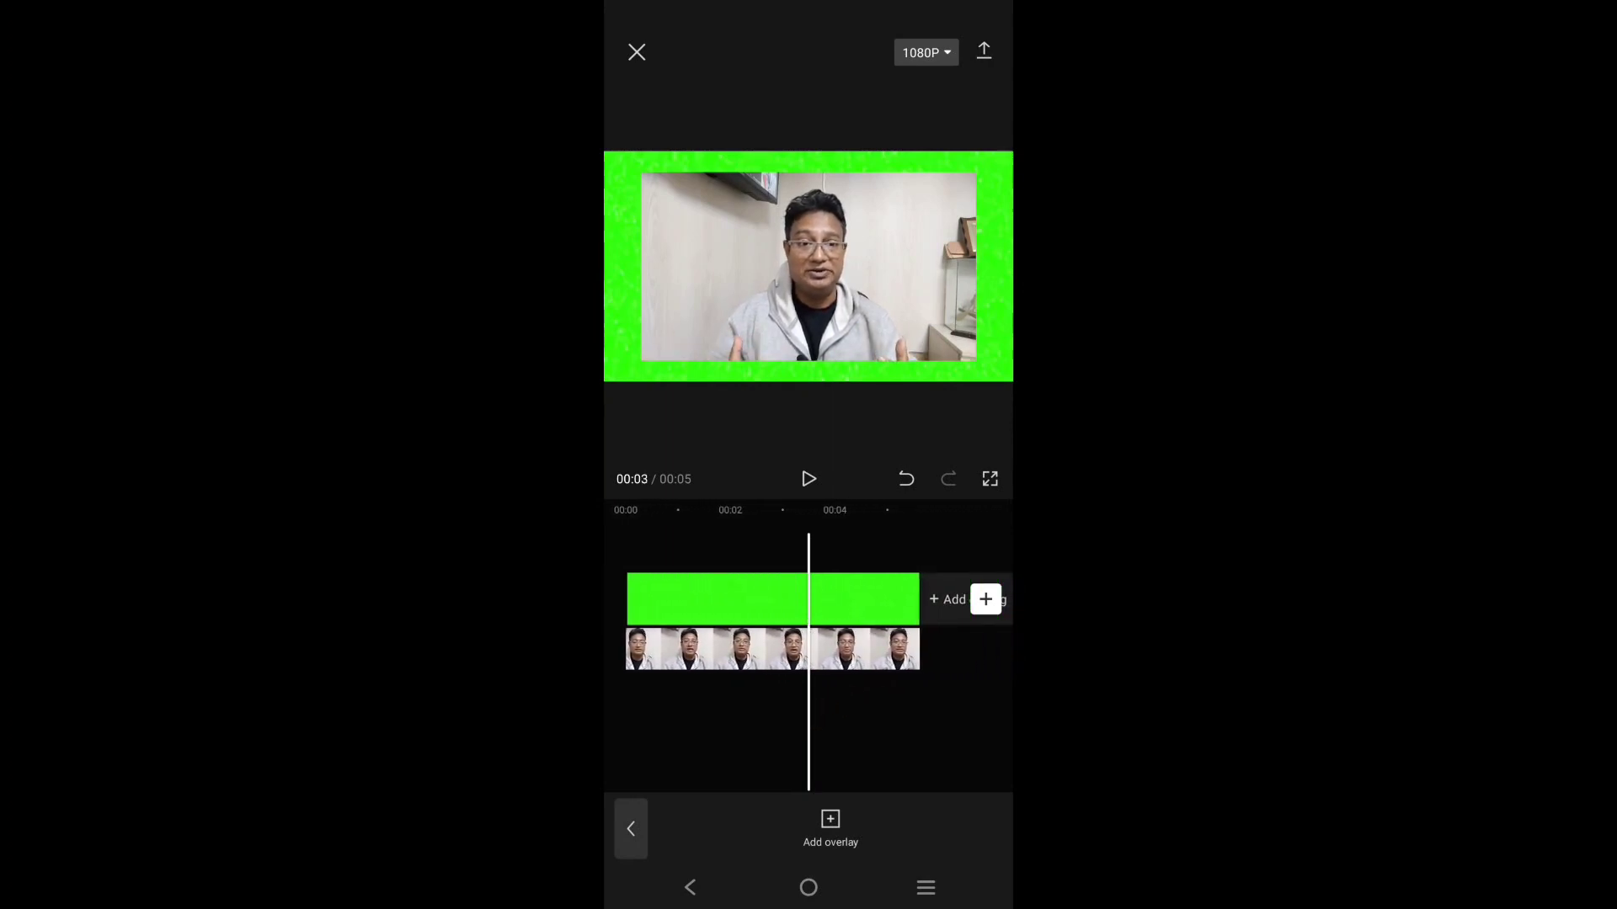
Step: Remove the speaker video's background with Cutout and enlarge the speaker to fill the frame
left_click(842, 649)
left_click_drag(933, 821, 674, 855)
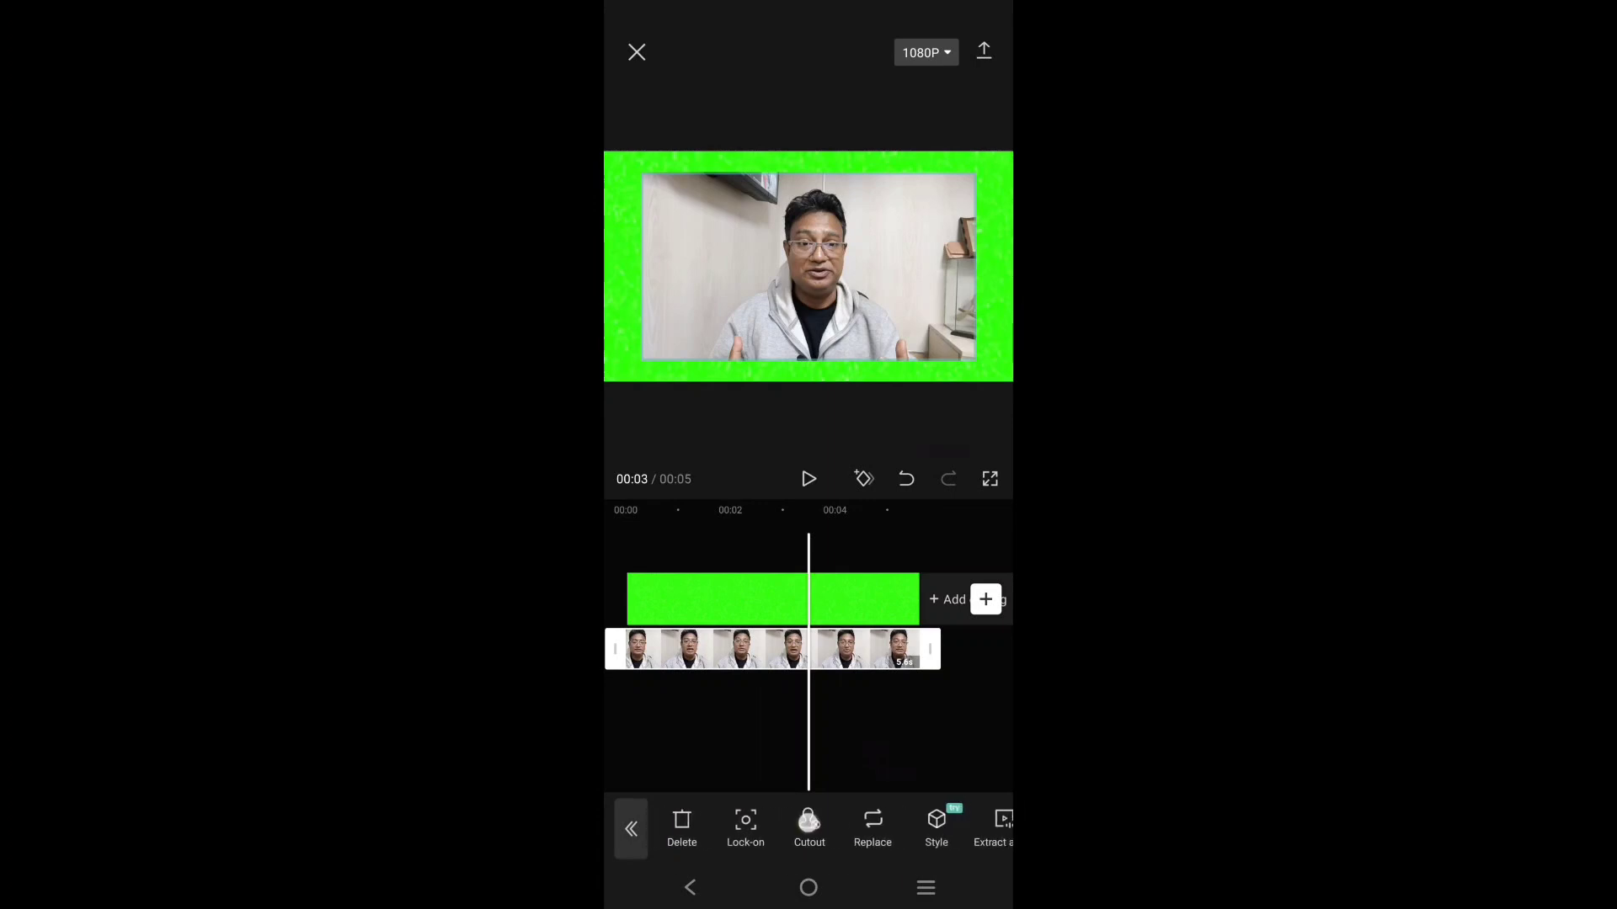
left_click(808, 821)
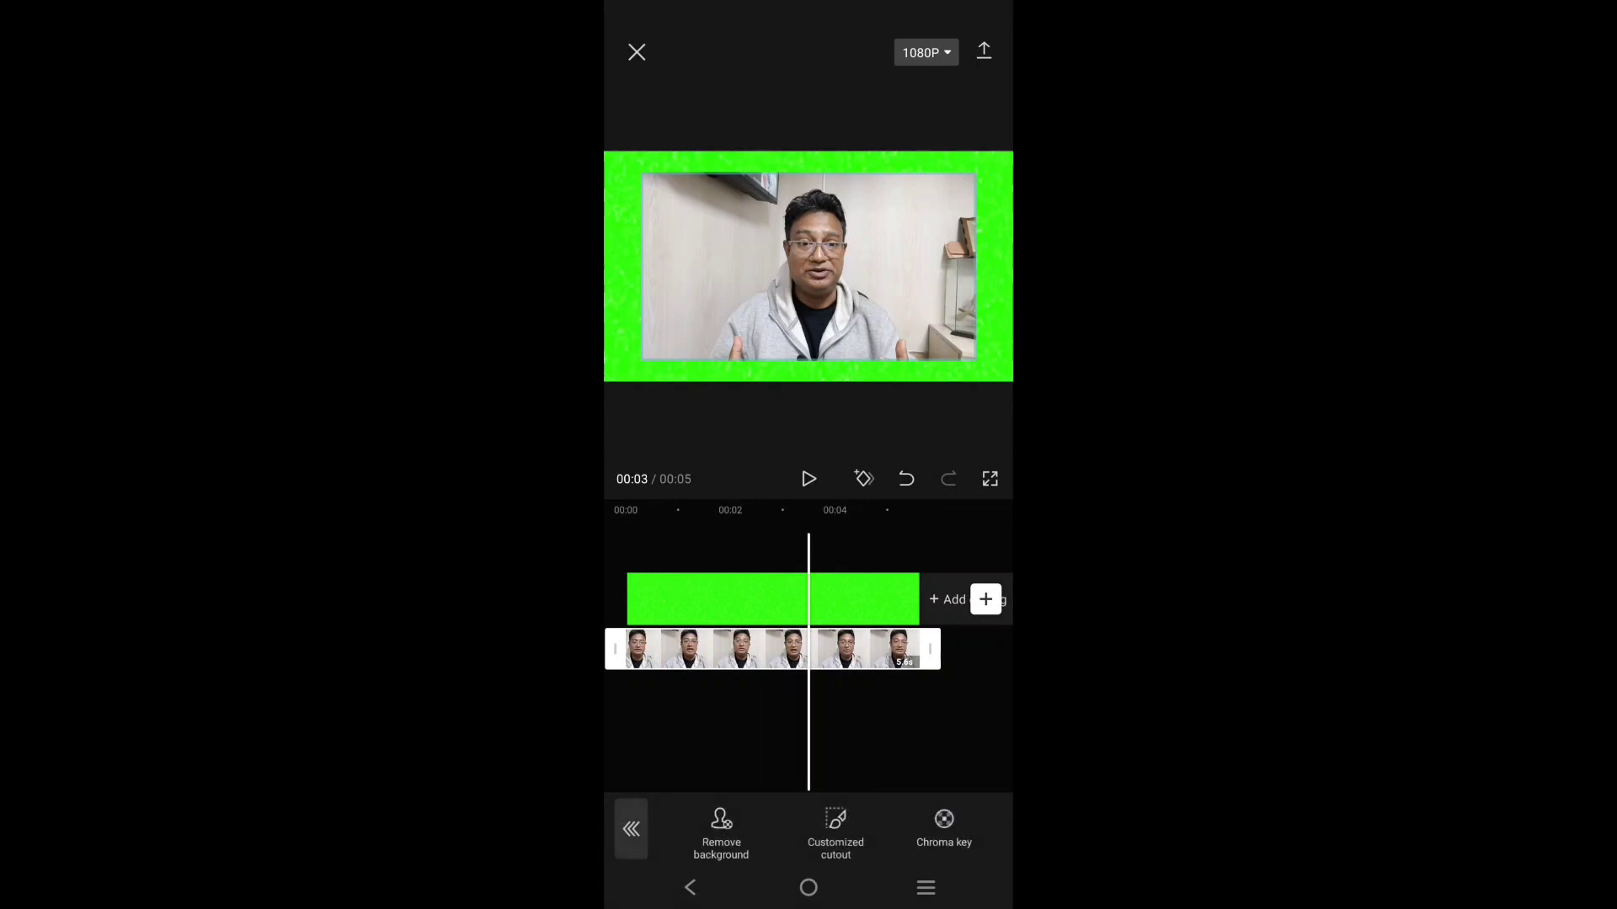
left_click(721, 824)
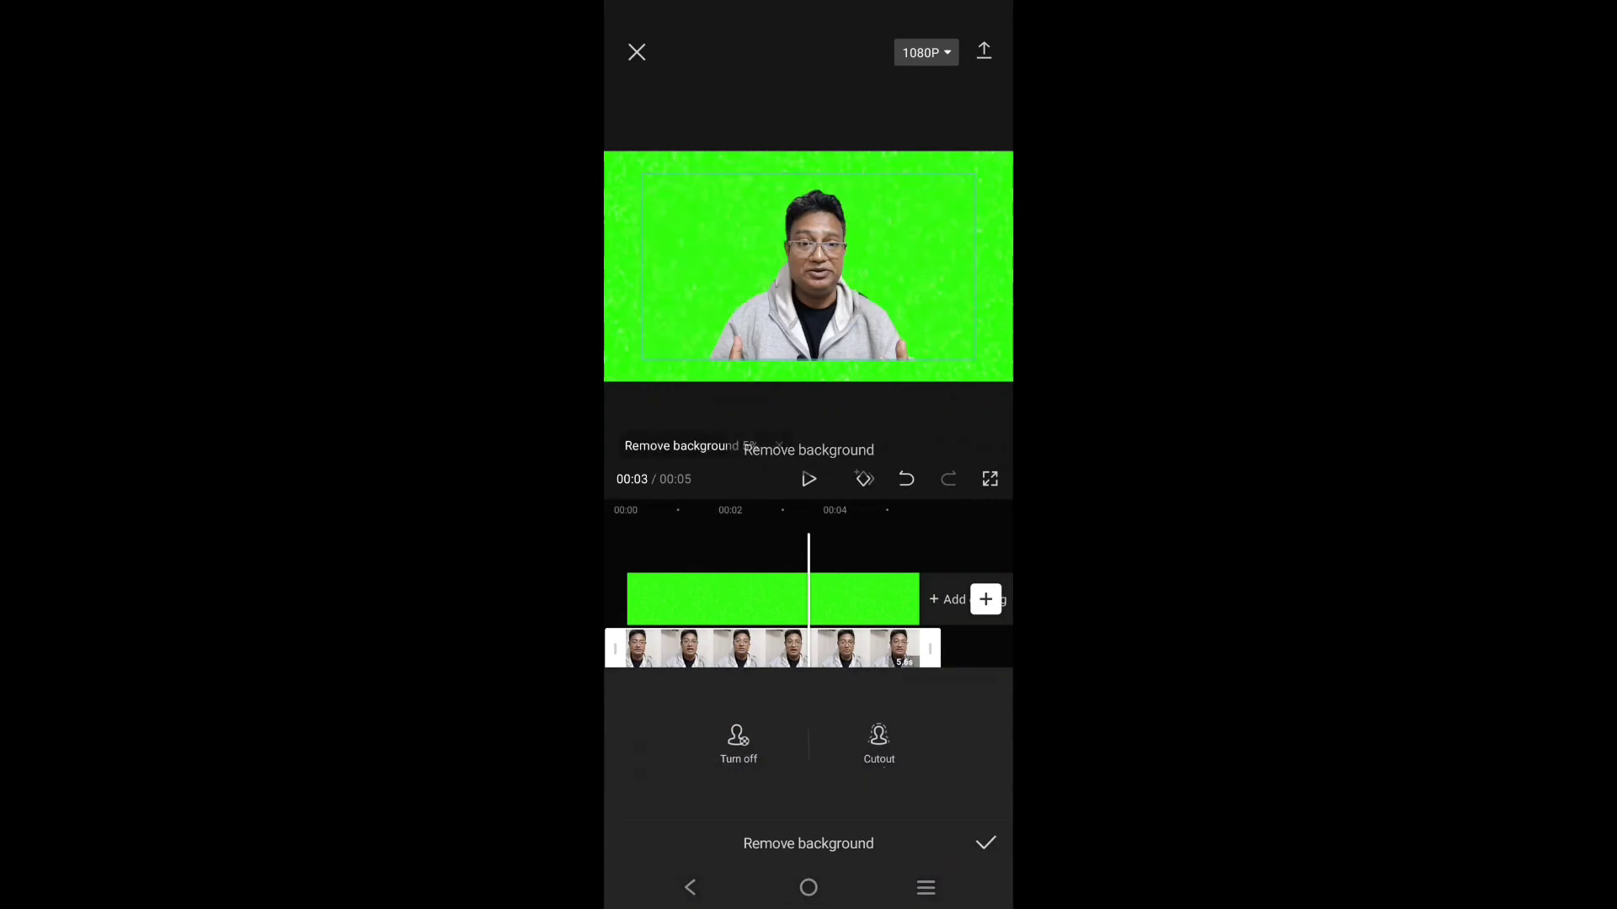
left_click(985, 843)
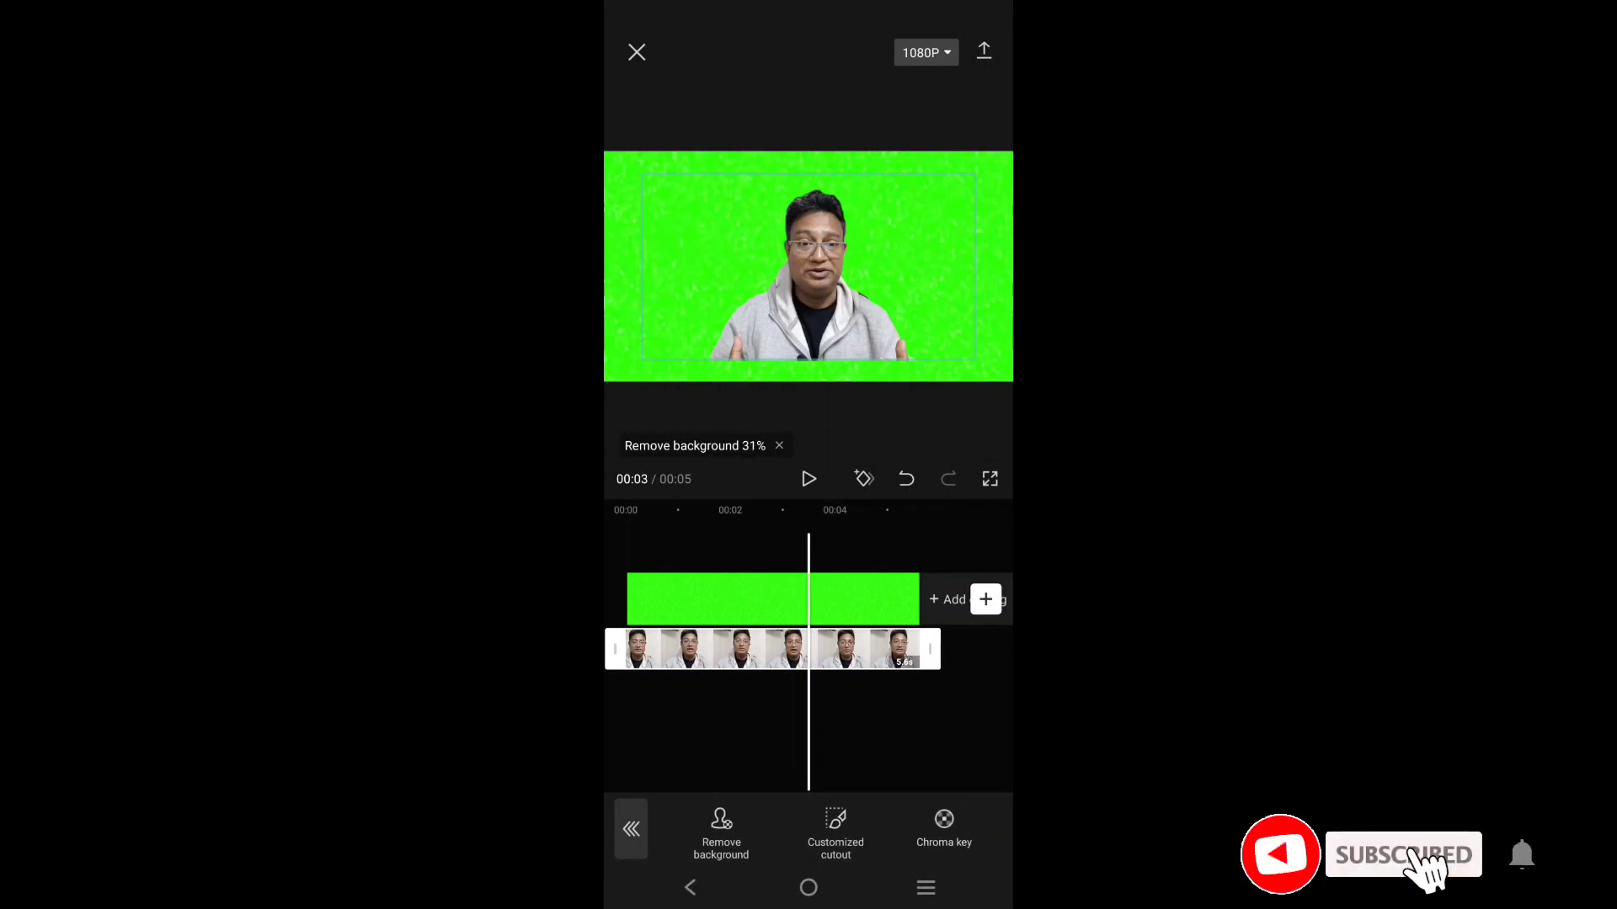
scroll(808, 328, "up", 3)
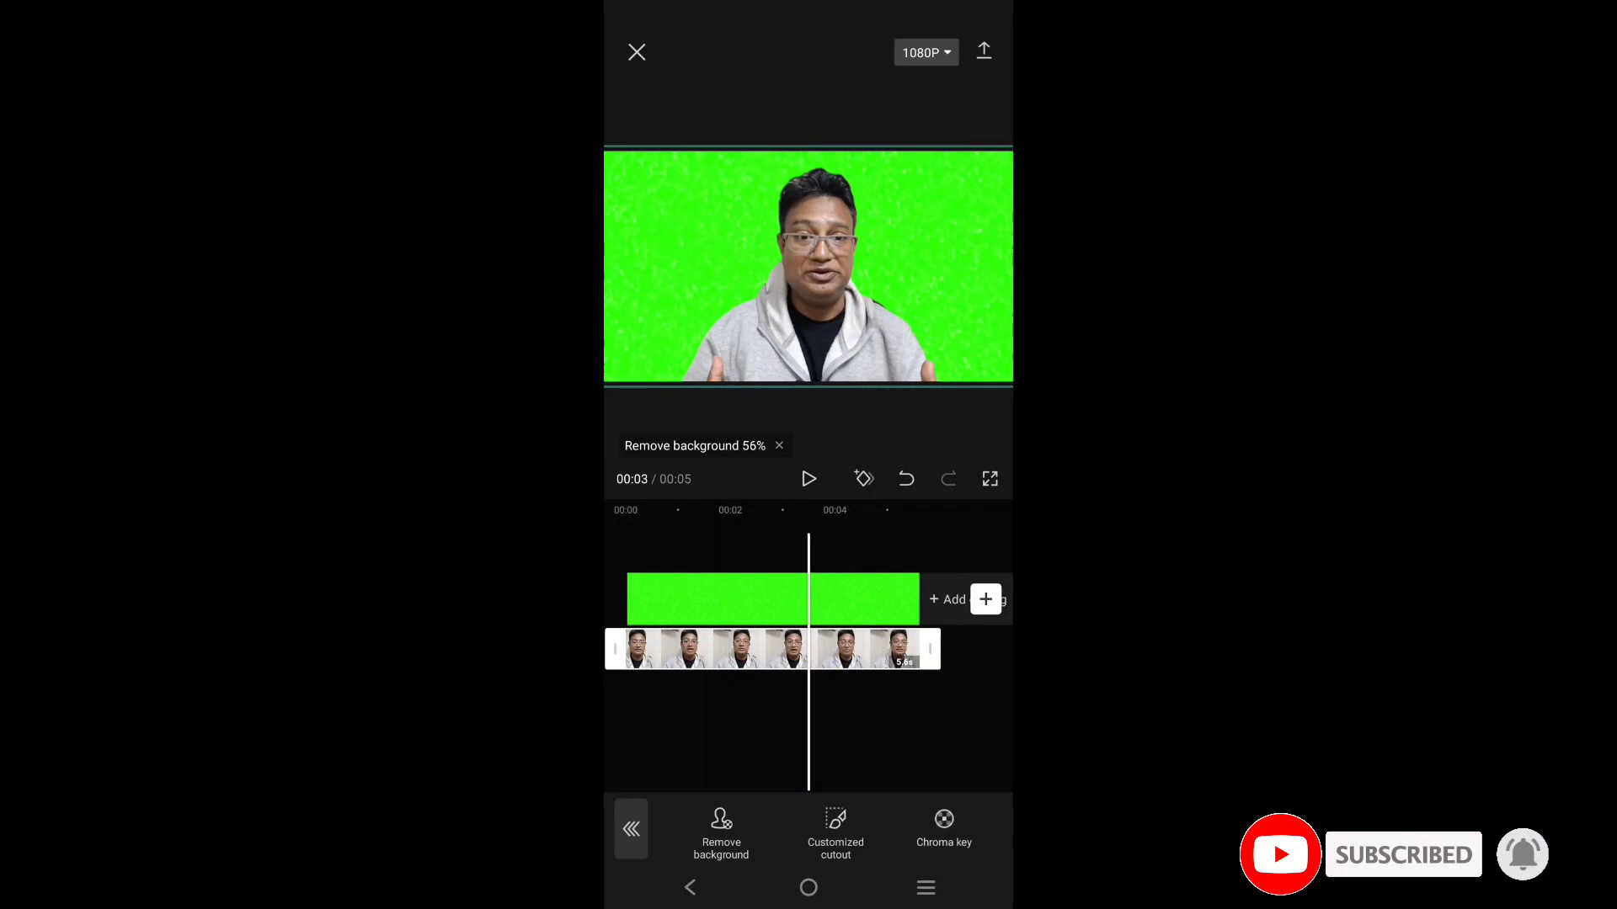
Step: Wait for background removal to finish, then export the five-second green-screen video
left_click_drag(939, 727, 985, 704)
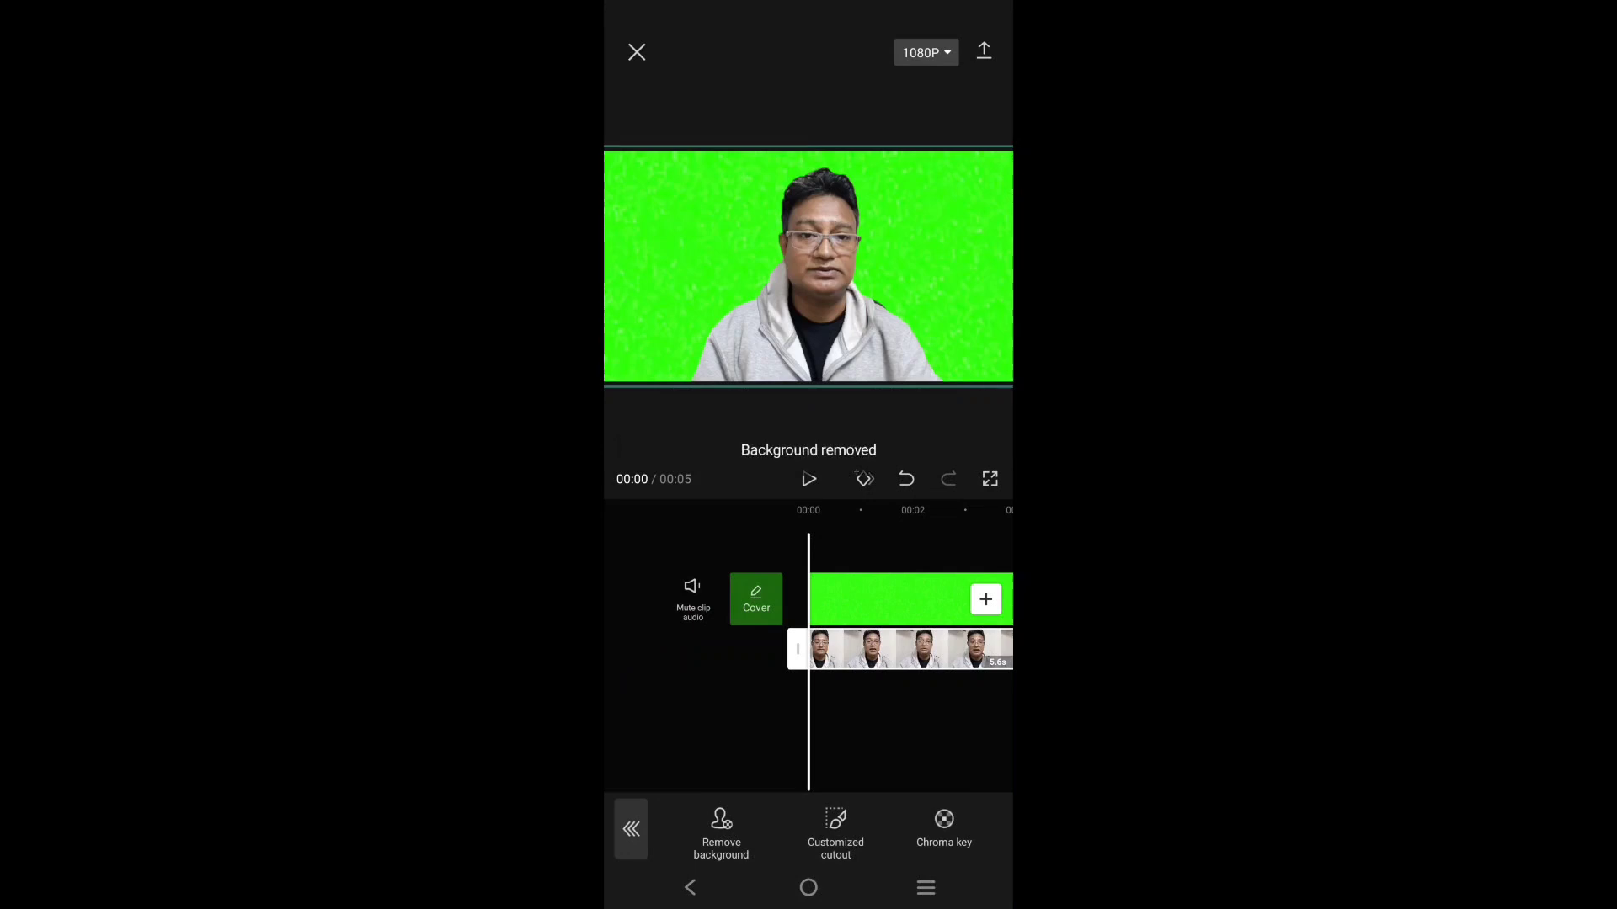
left_click_drag(960, 720, 856, 721)
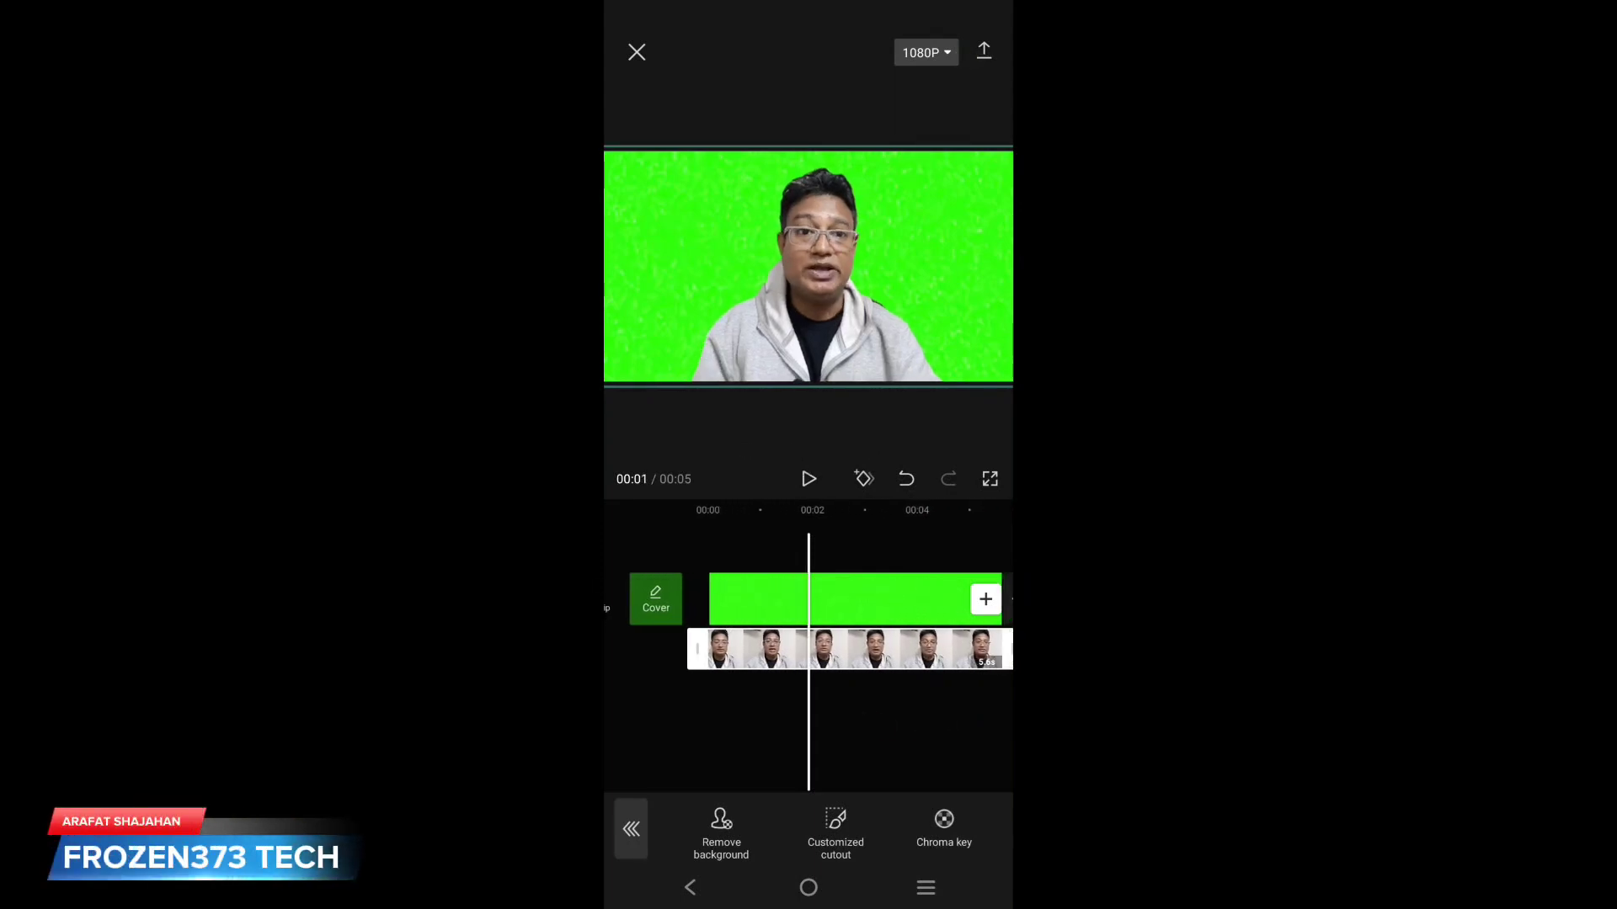
left_click(984, 52)
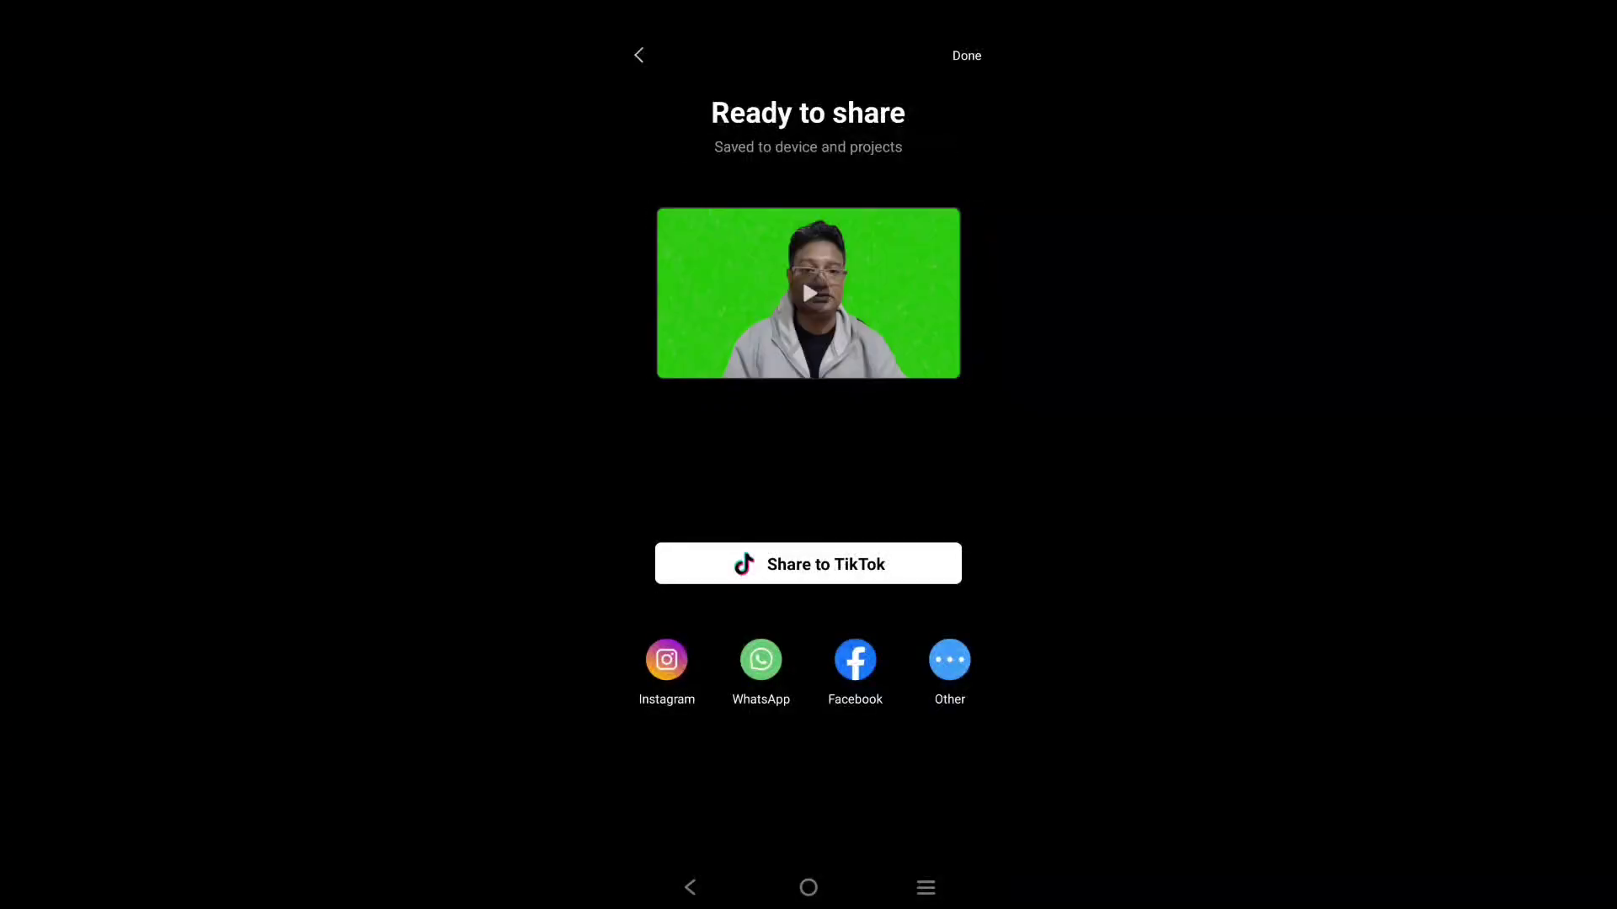
Step: Finish the Ready to share screen and return to the project list
left_click(967, 55)
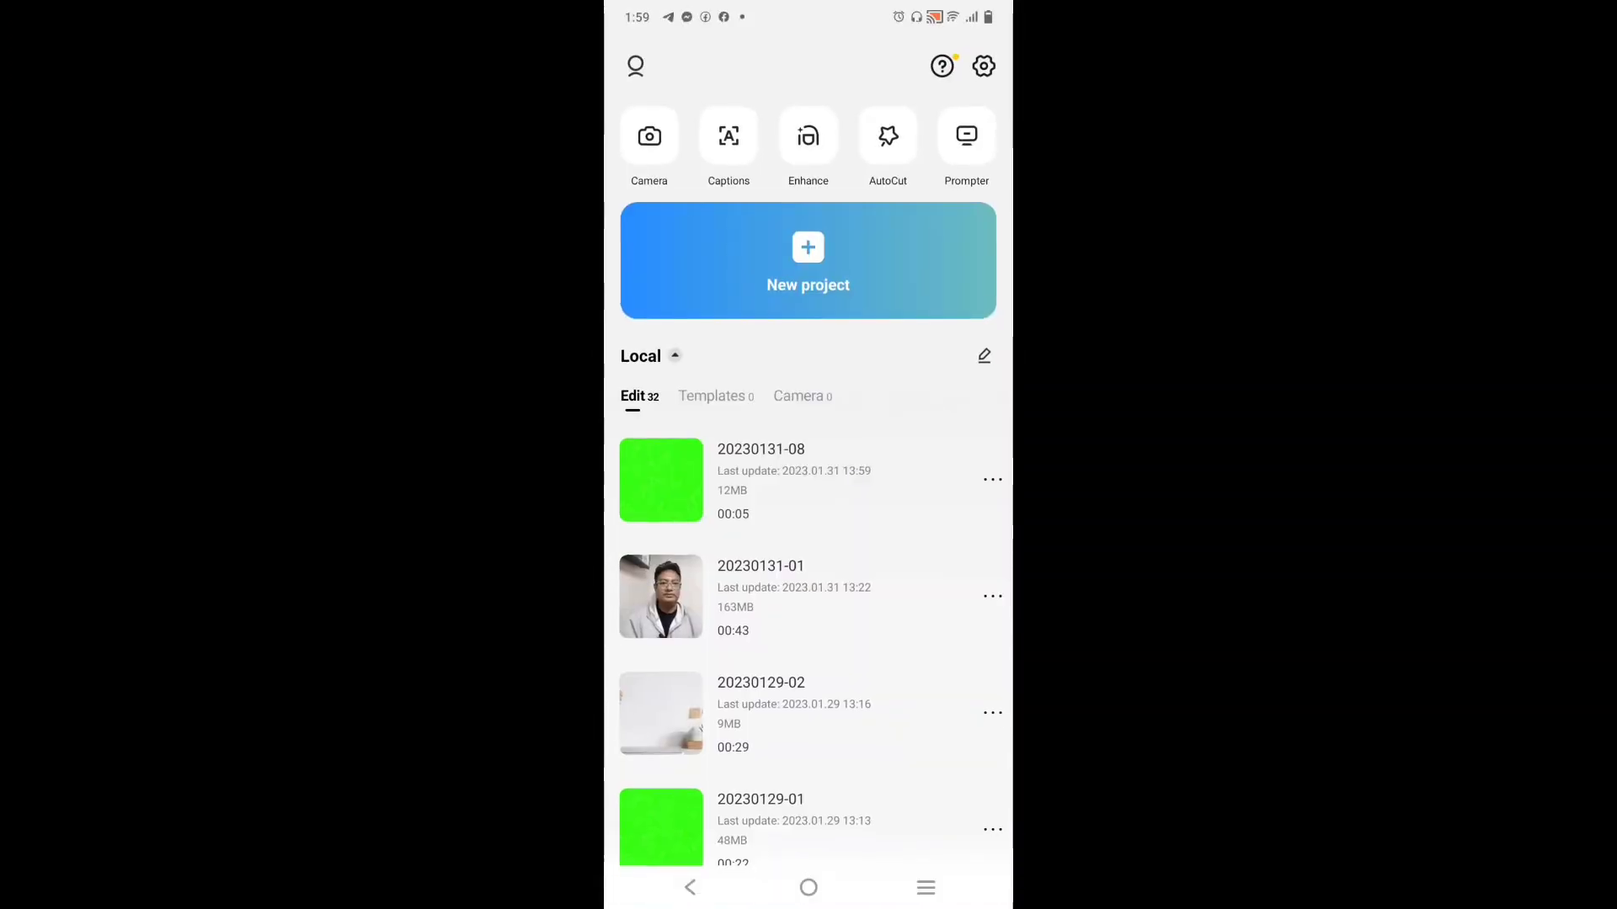
Step: Start a new project from the desk-and-shelf office photo
left_click(808, 261)
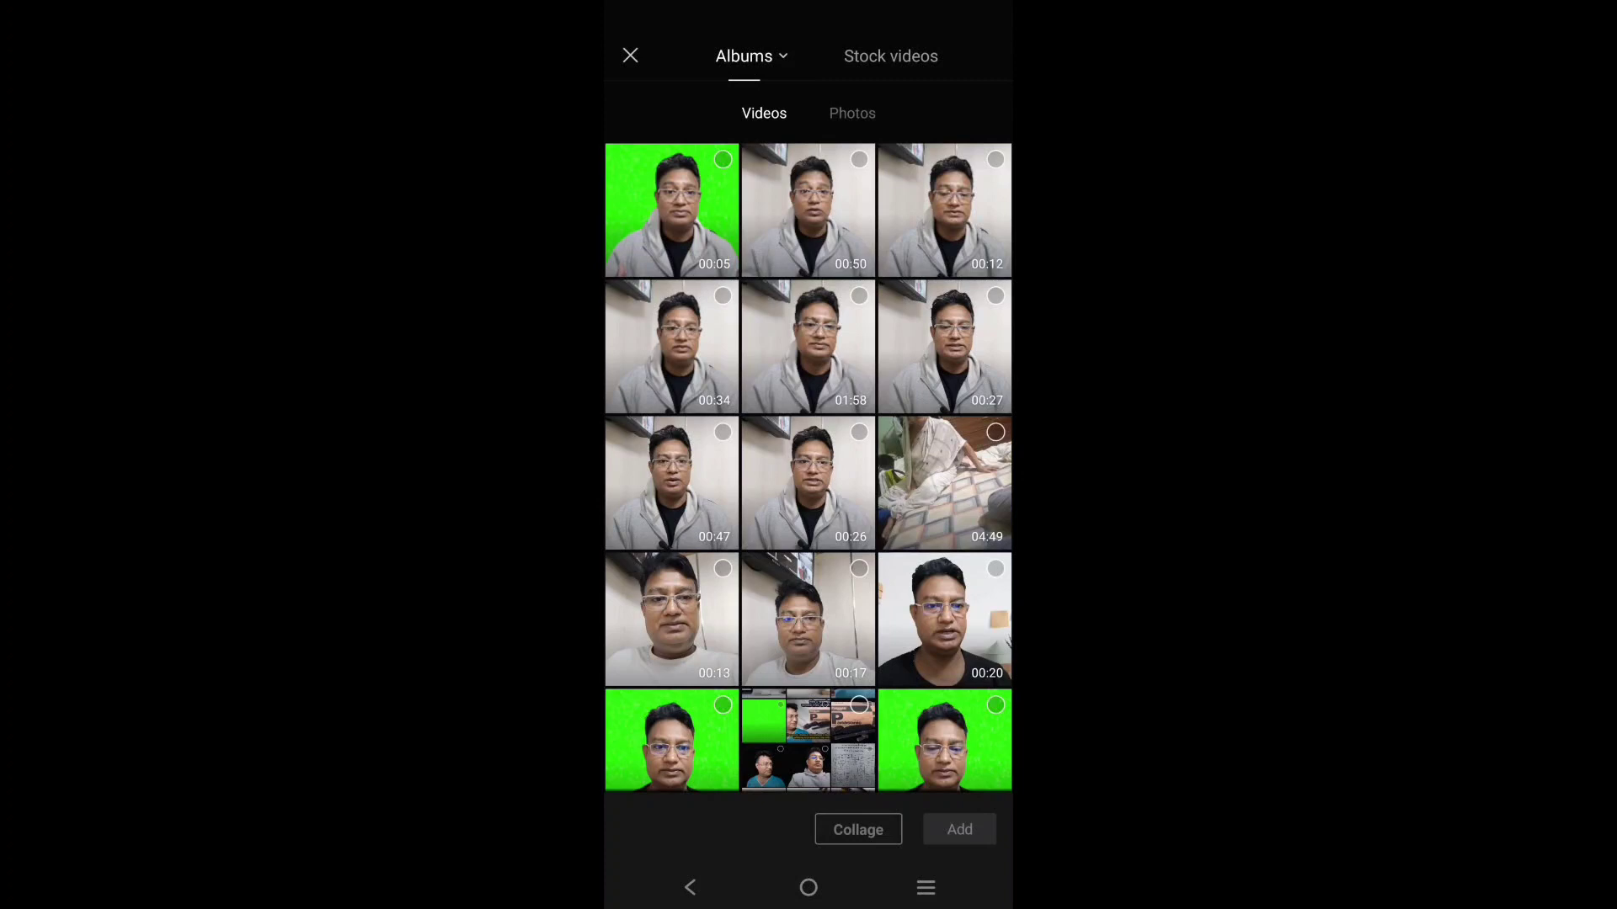
left_click(852, 113)
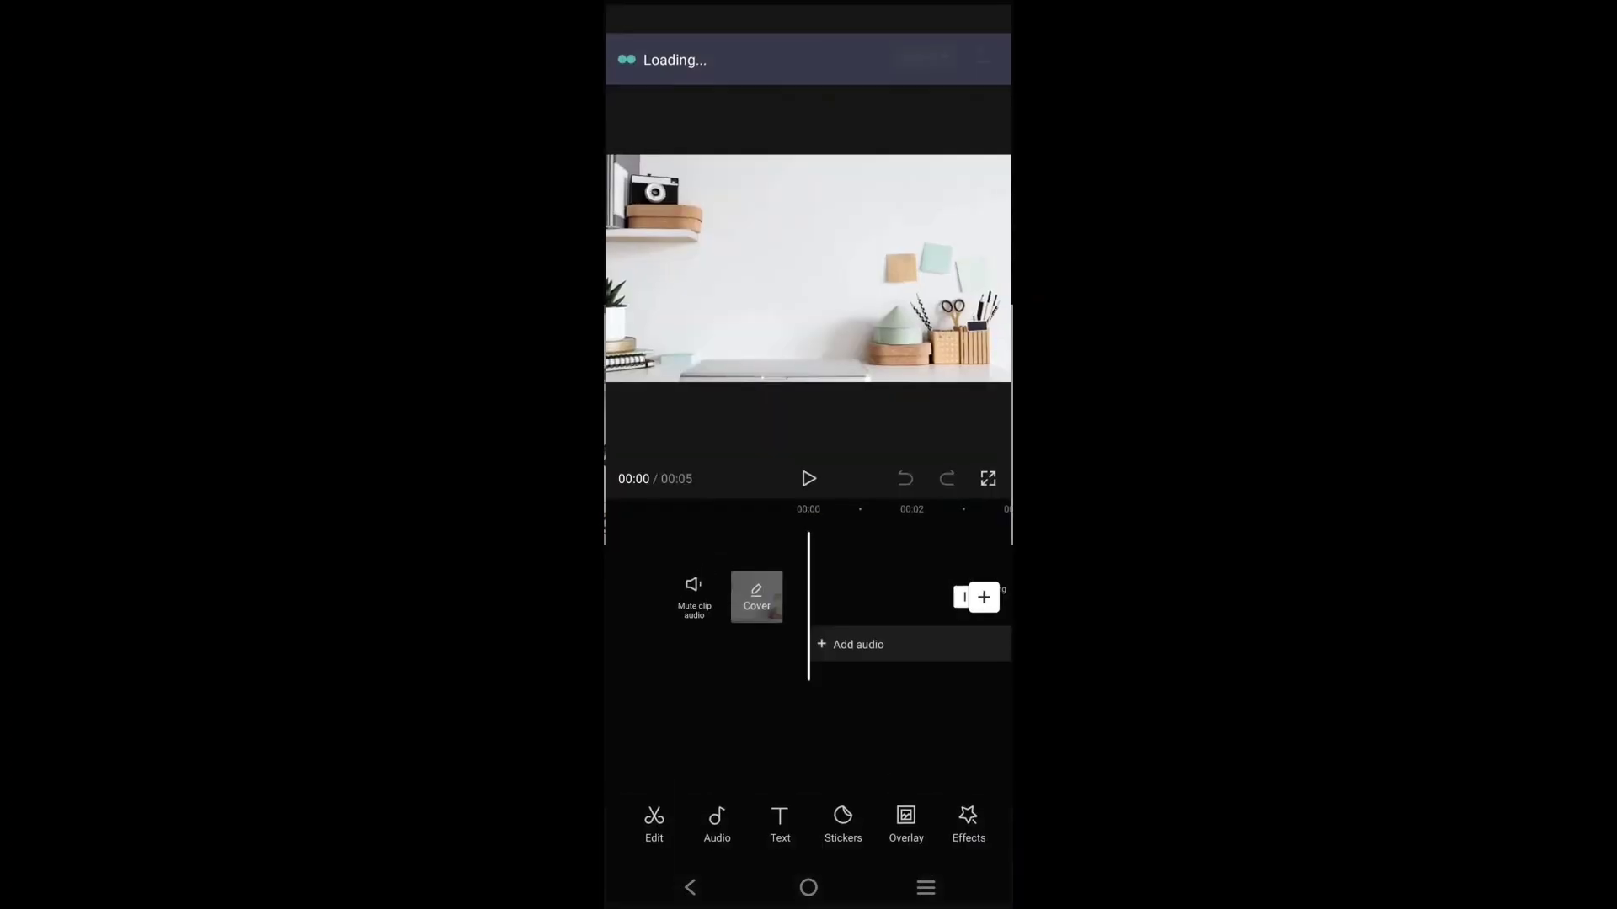
Step: Delete the ending clip from the desk photo project
left_click_drag(965, 719, 855, 730)
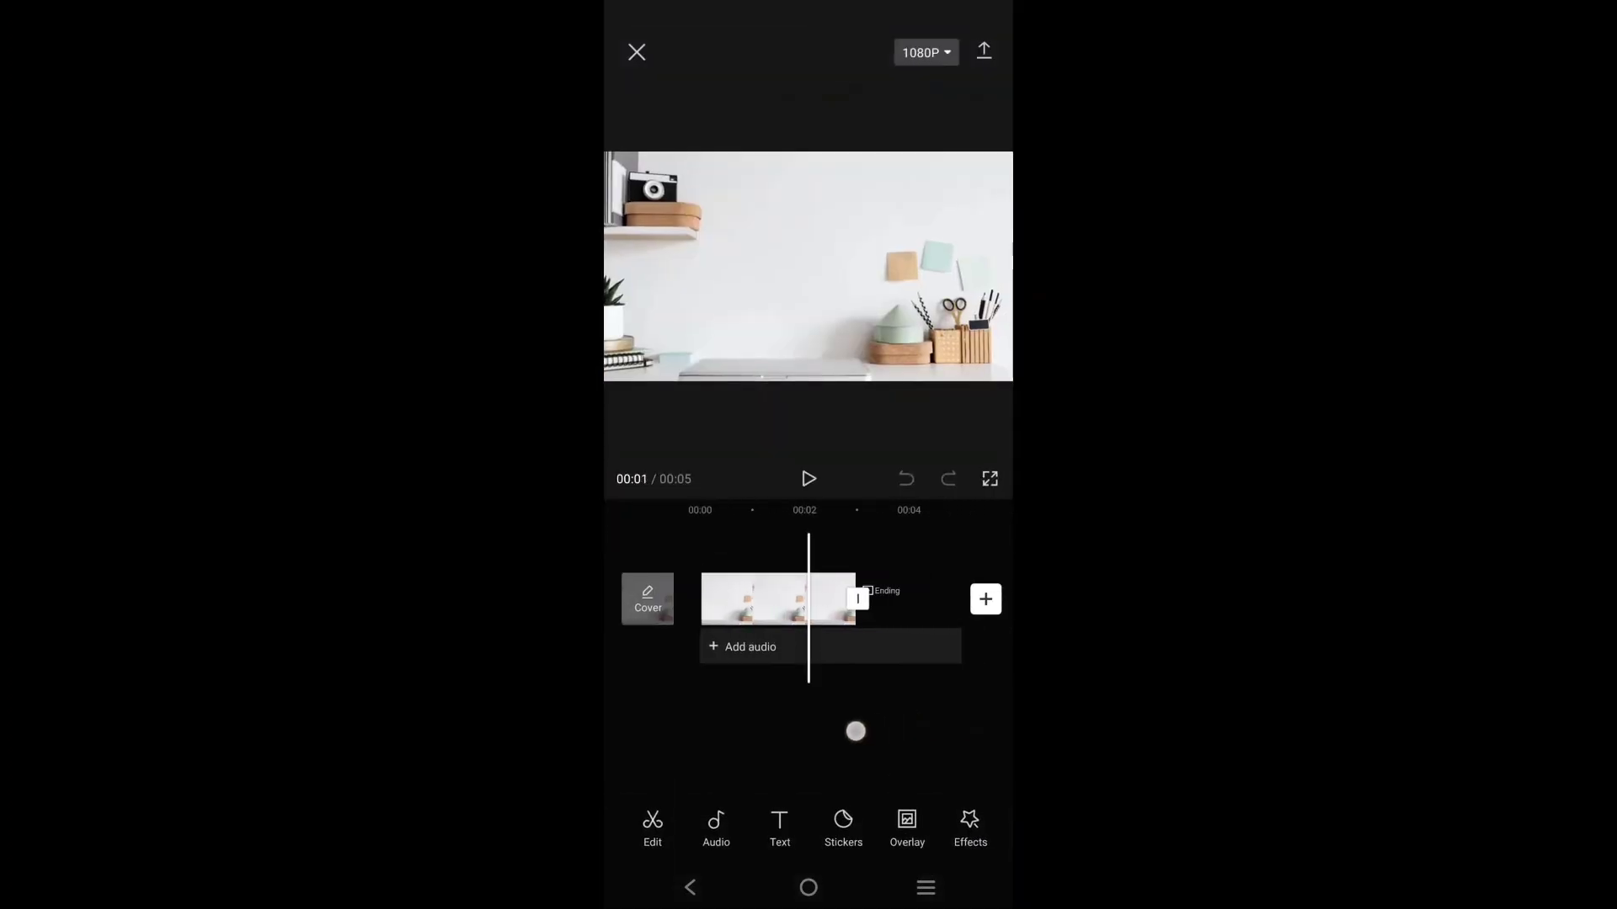
left_click(880, 600)
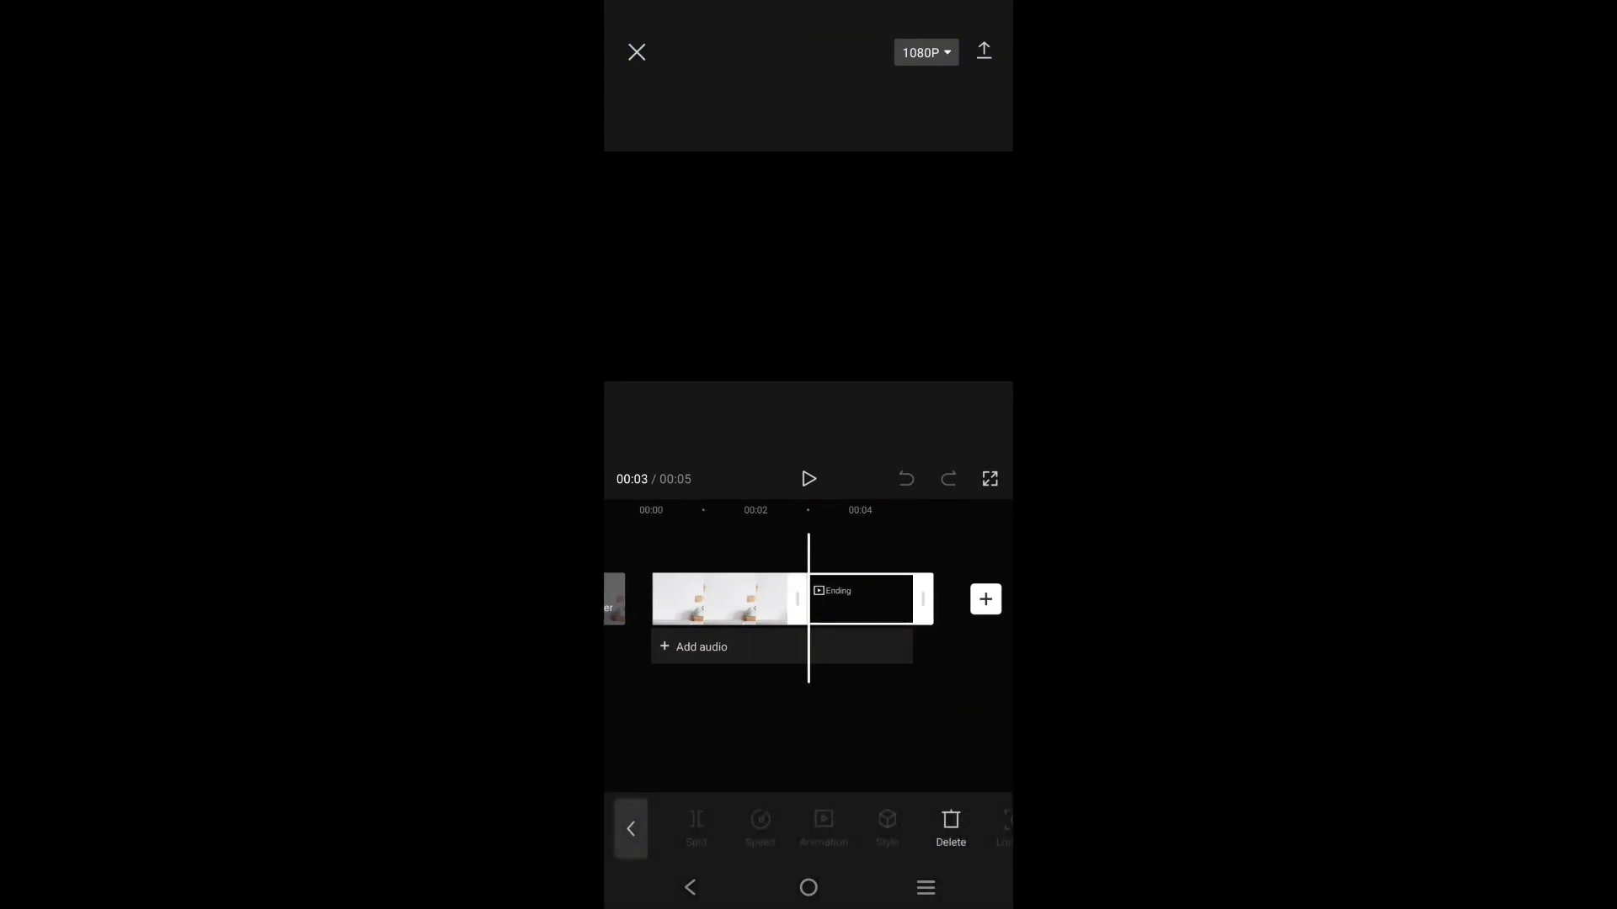
left_click(950, 829)
Step: Stretch the desk photo clip to about 12.6 seconds
left_click_drag(890, 696, 976, 661)
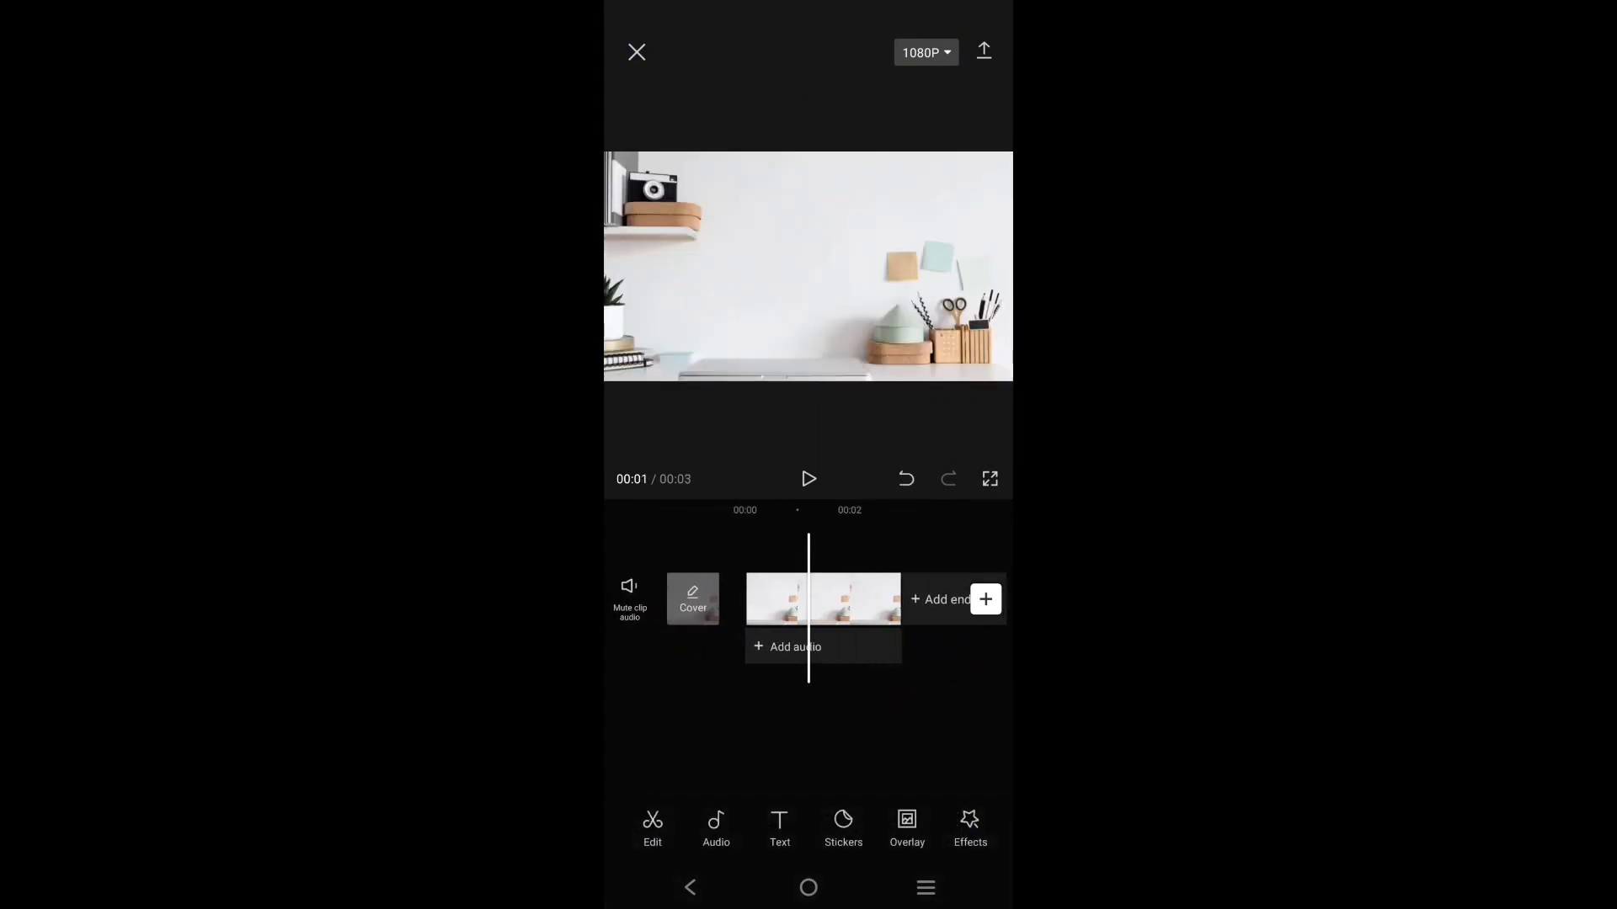
left_click(851, 599)
left_click_drag(913, 600, 933, 662)
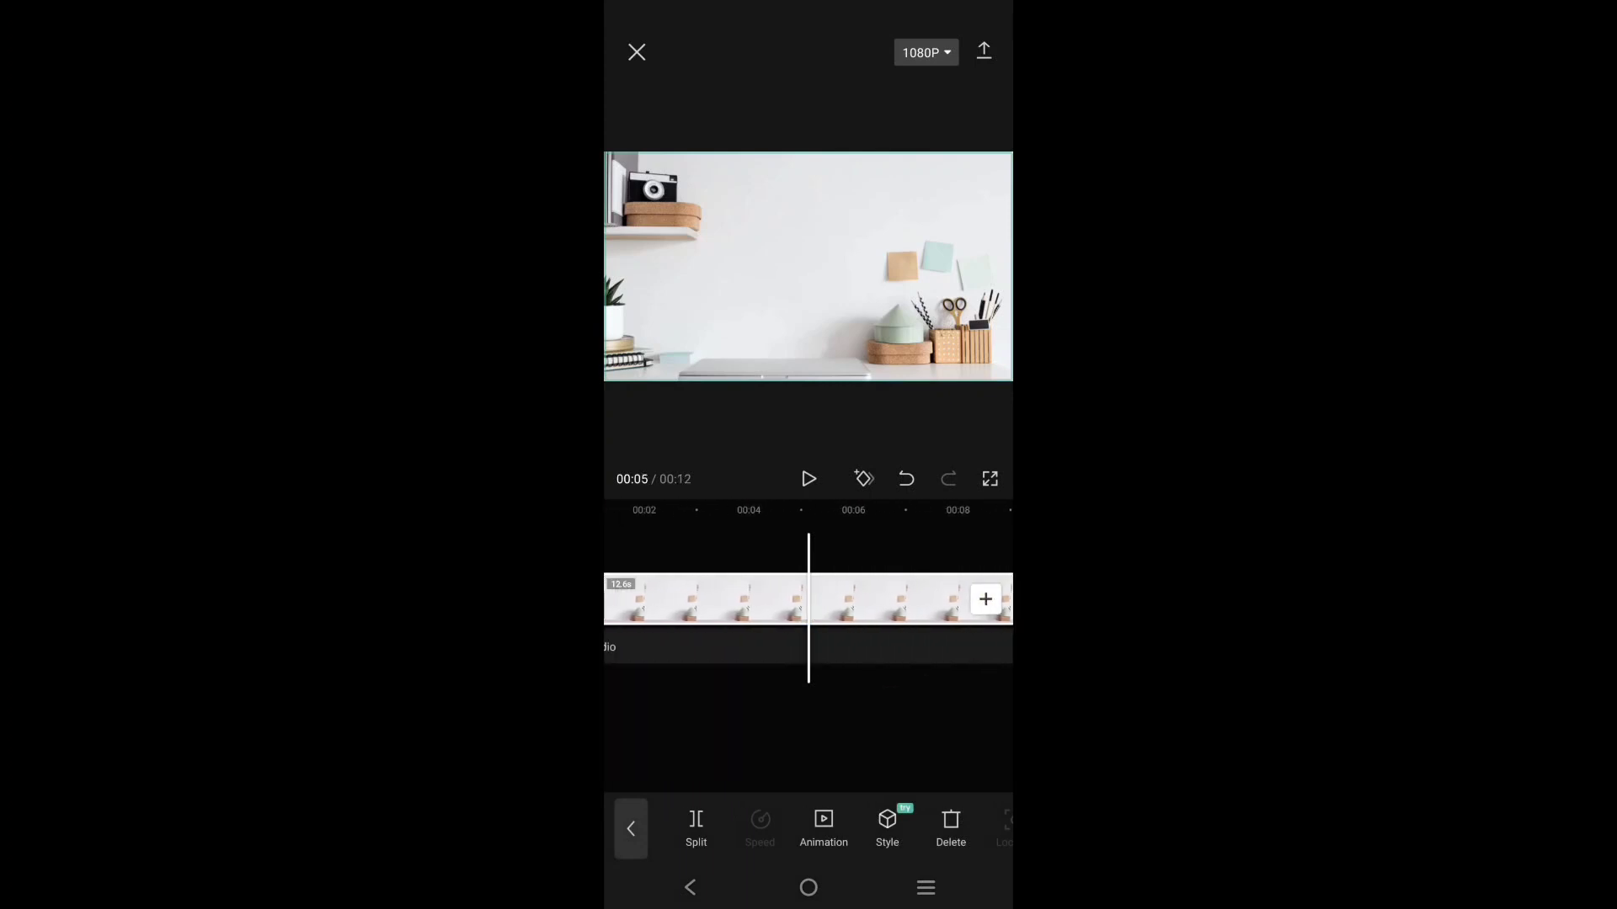
left_click_drag(899, 675, 1002, 674)
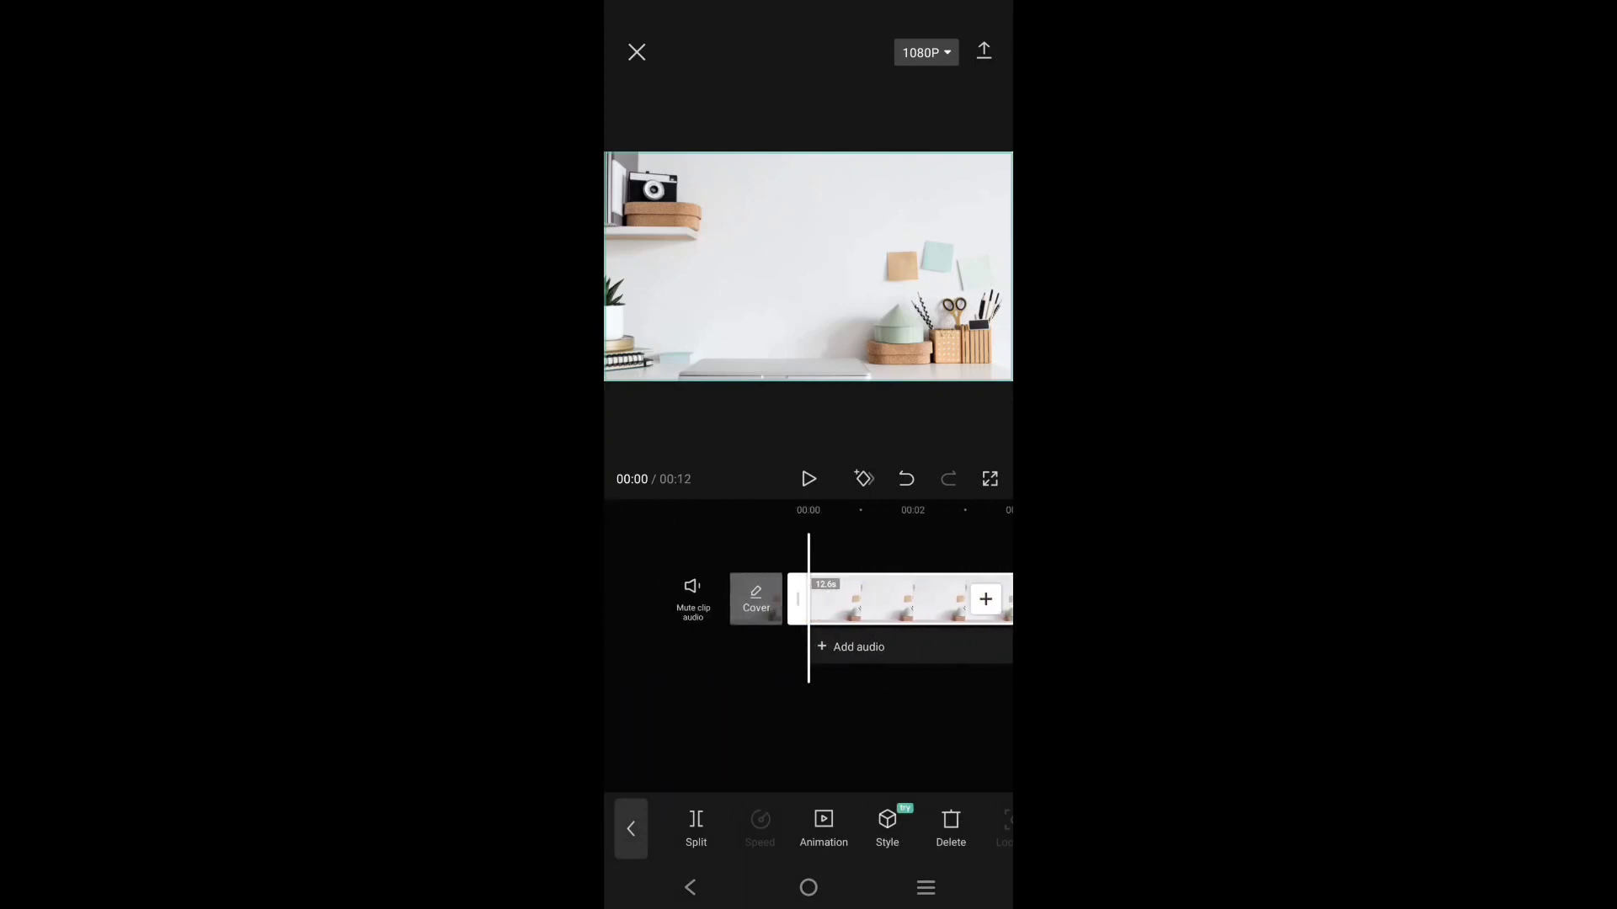
left_click(631, 829)
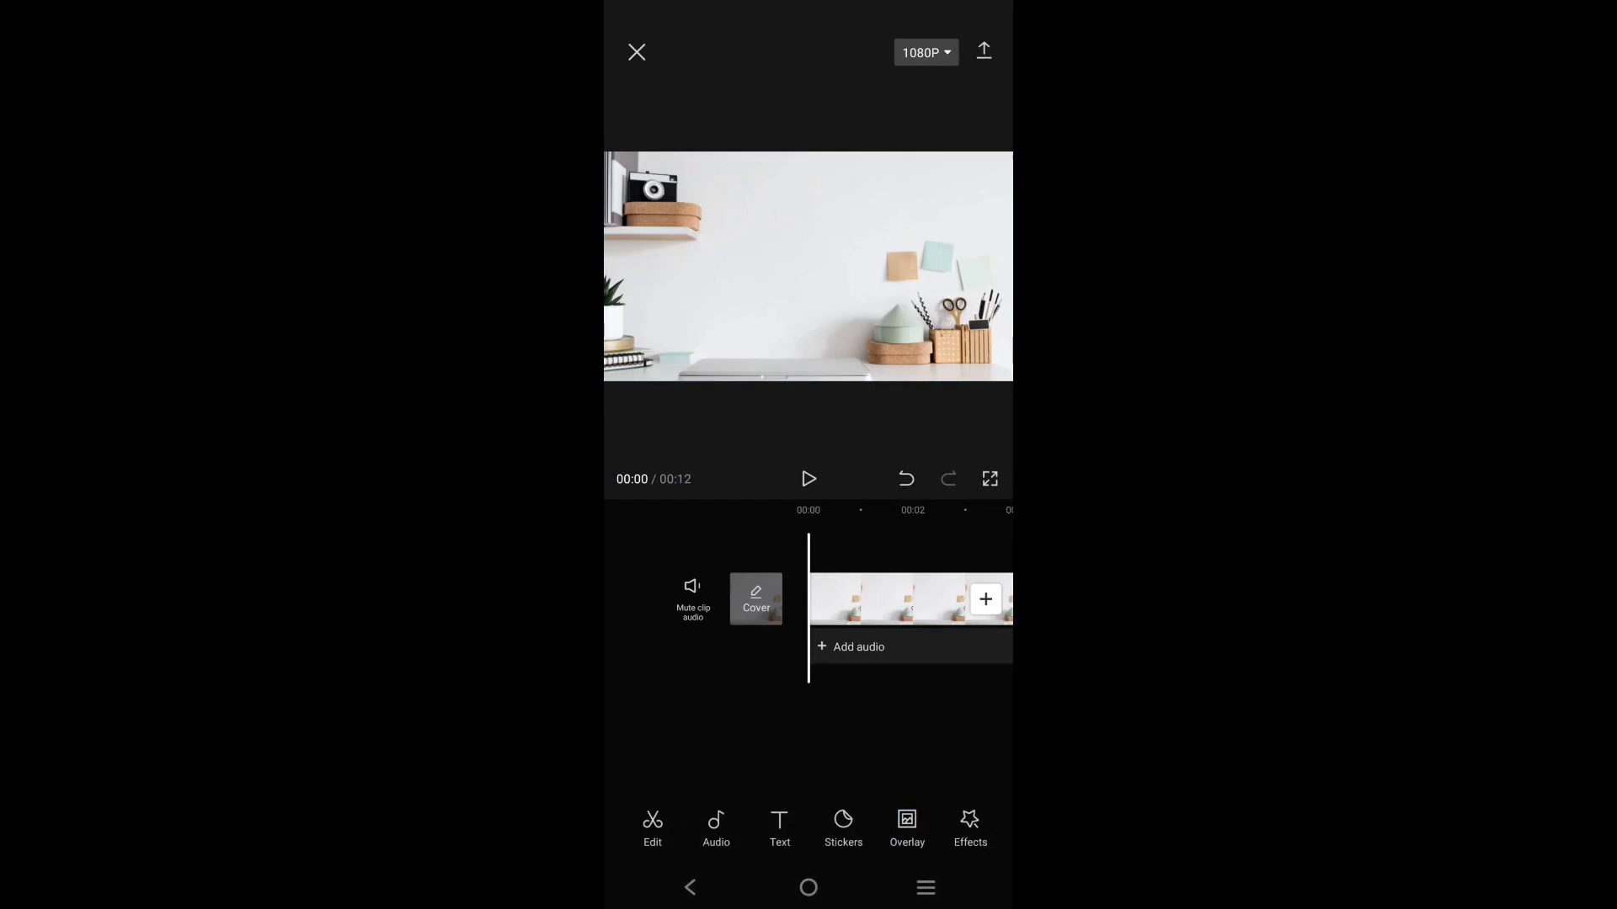
Step: Overlay the five-second green-screen speaker video on the desk photo and check it around 00:03–00:05
left_click(907, 825)
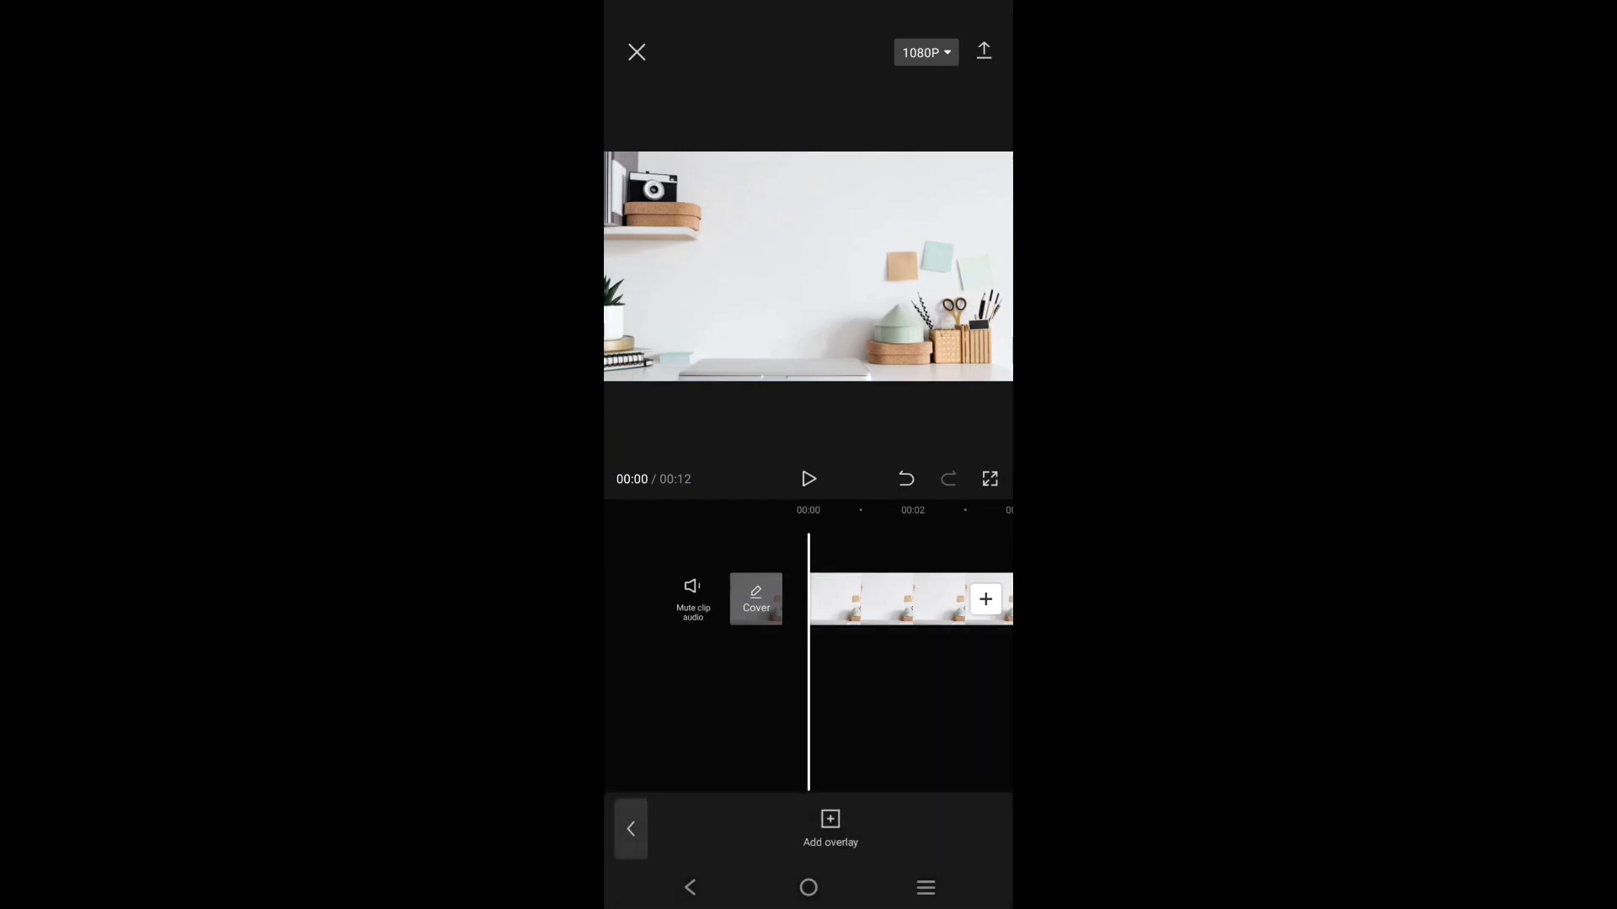
left_click(830, 831)
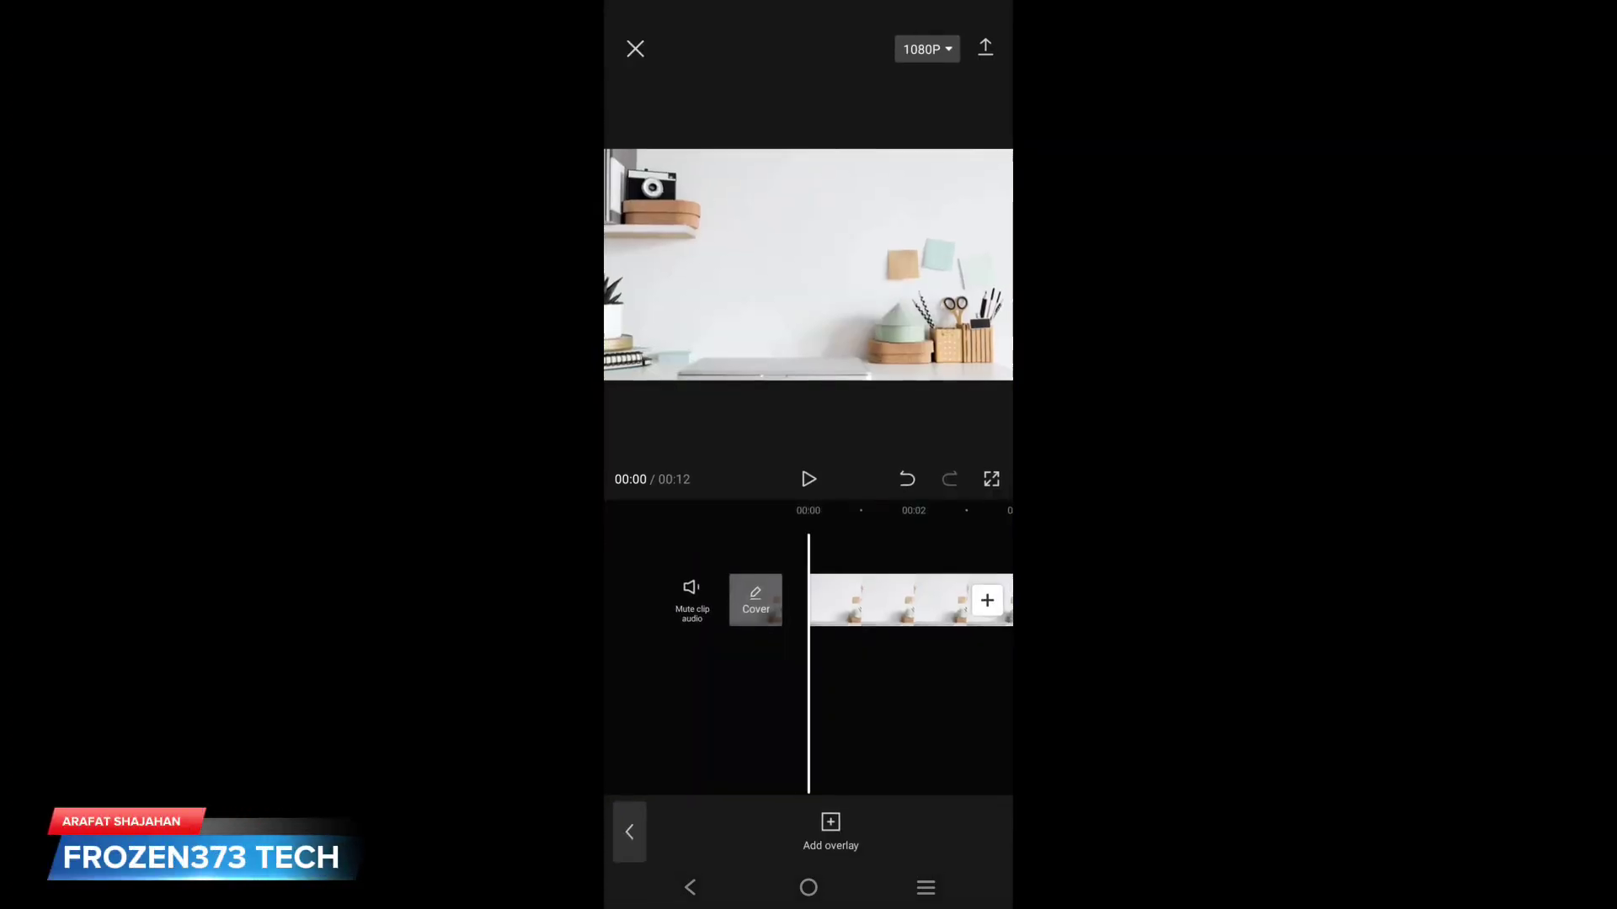
left_click_drag(960, 747, 808, 755)
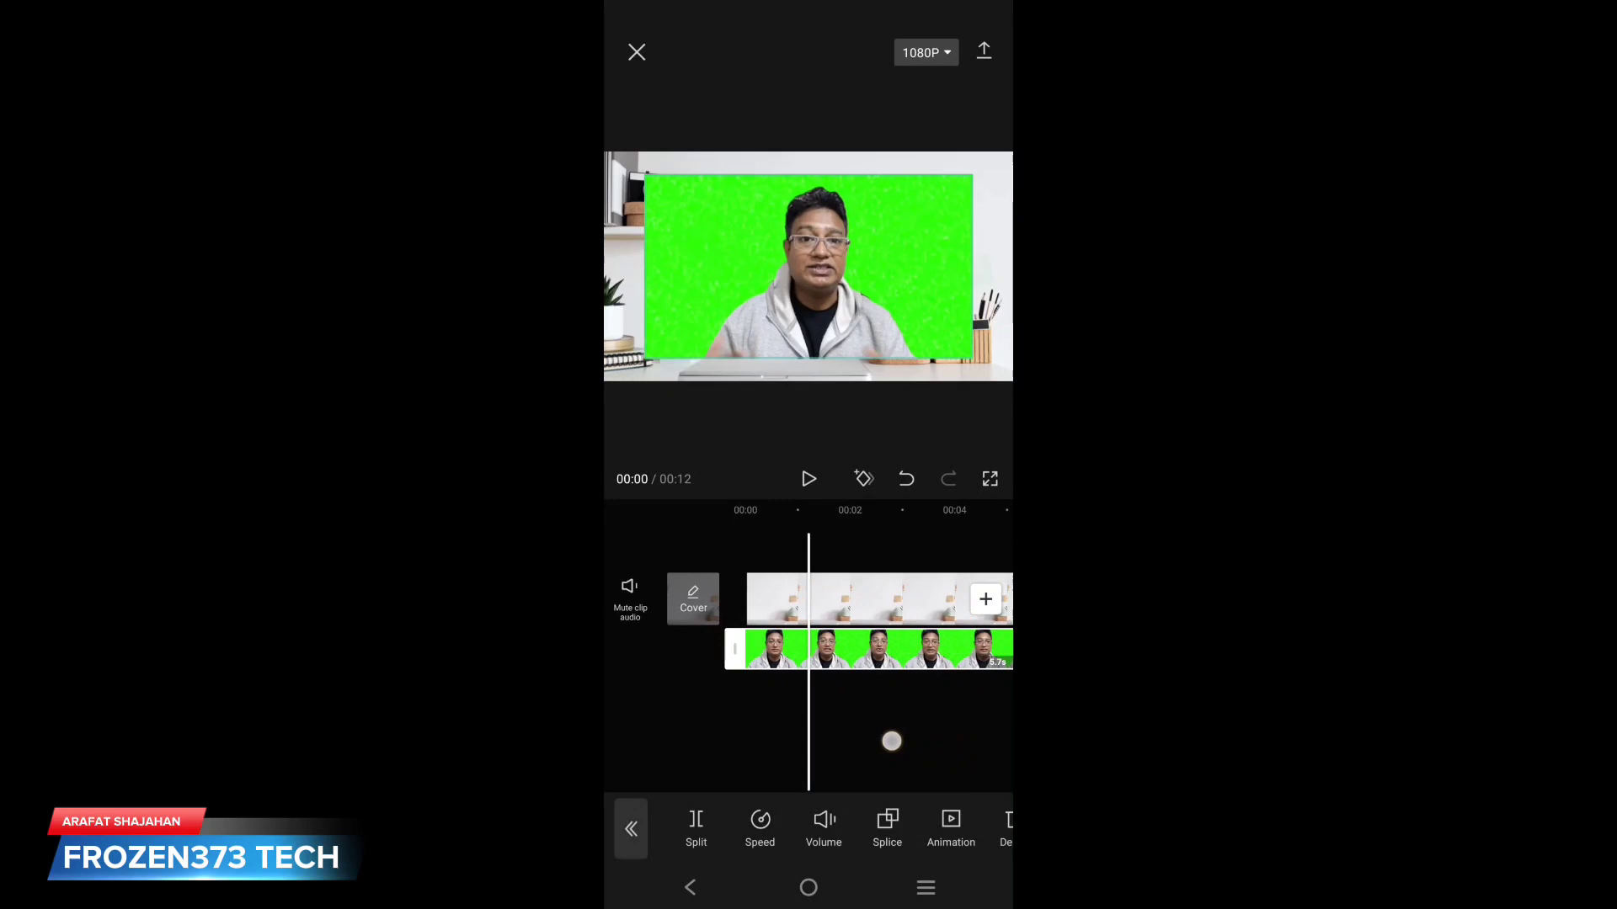
left_click_drag(963, 738, 849, 753)
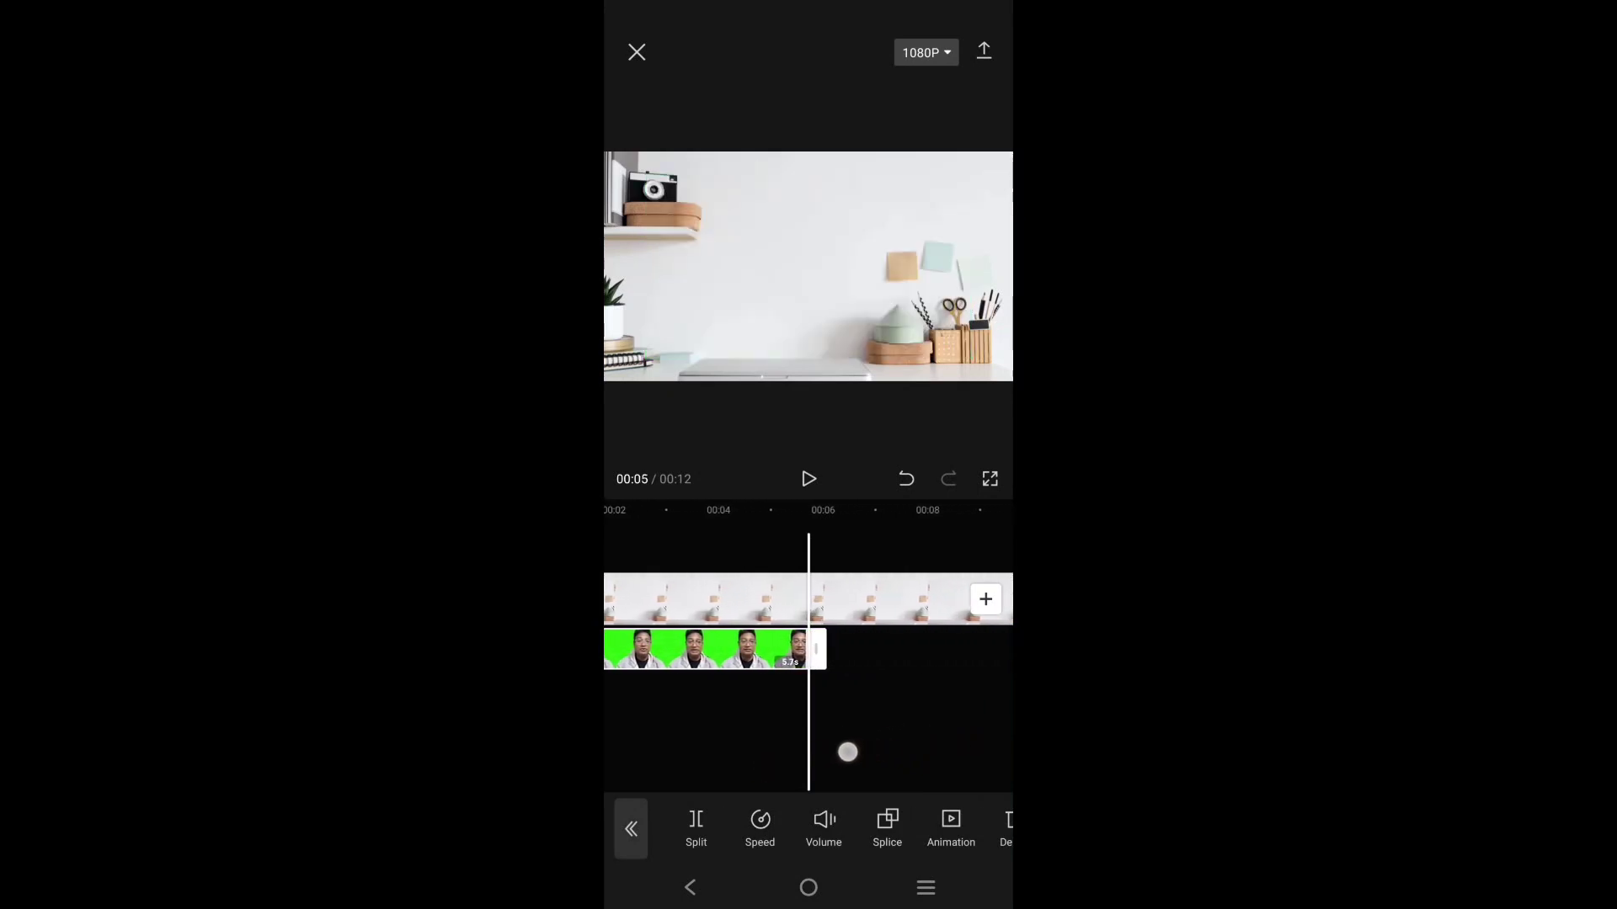
left_click_drag(849, 753, 854, 748)
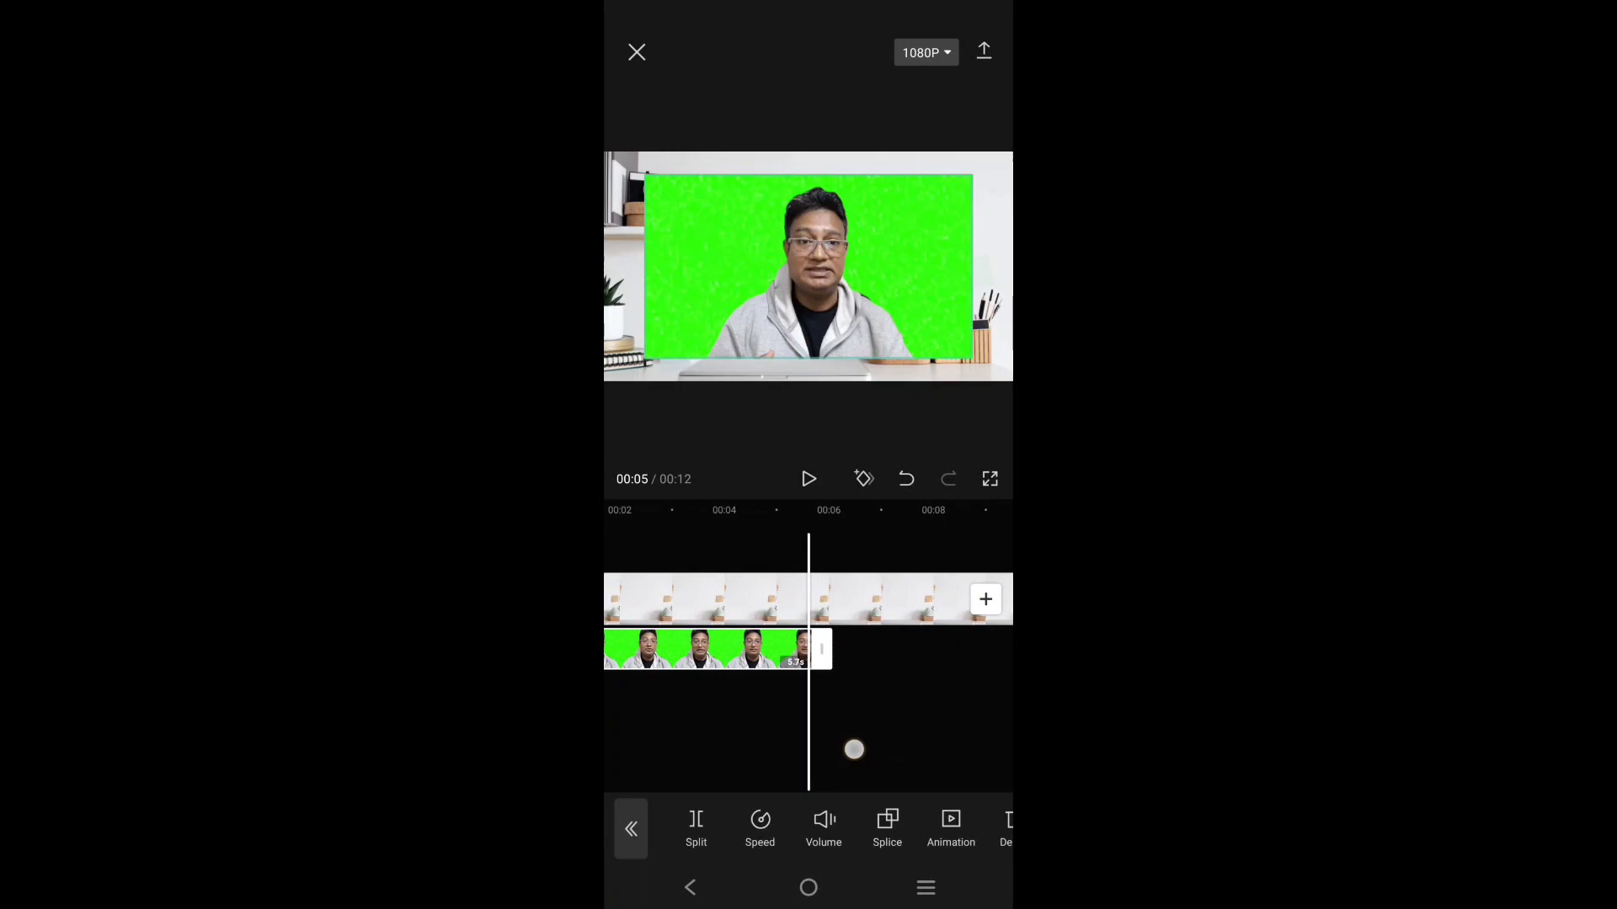
Step: Split the desk background clip at the five-second mark
left_click(864, 590)
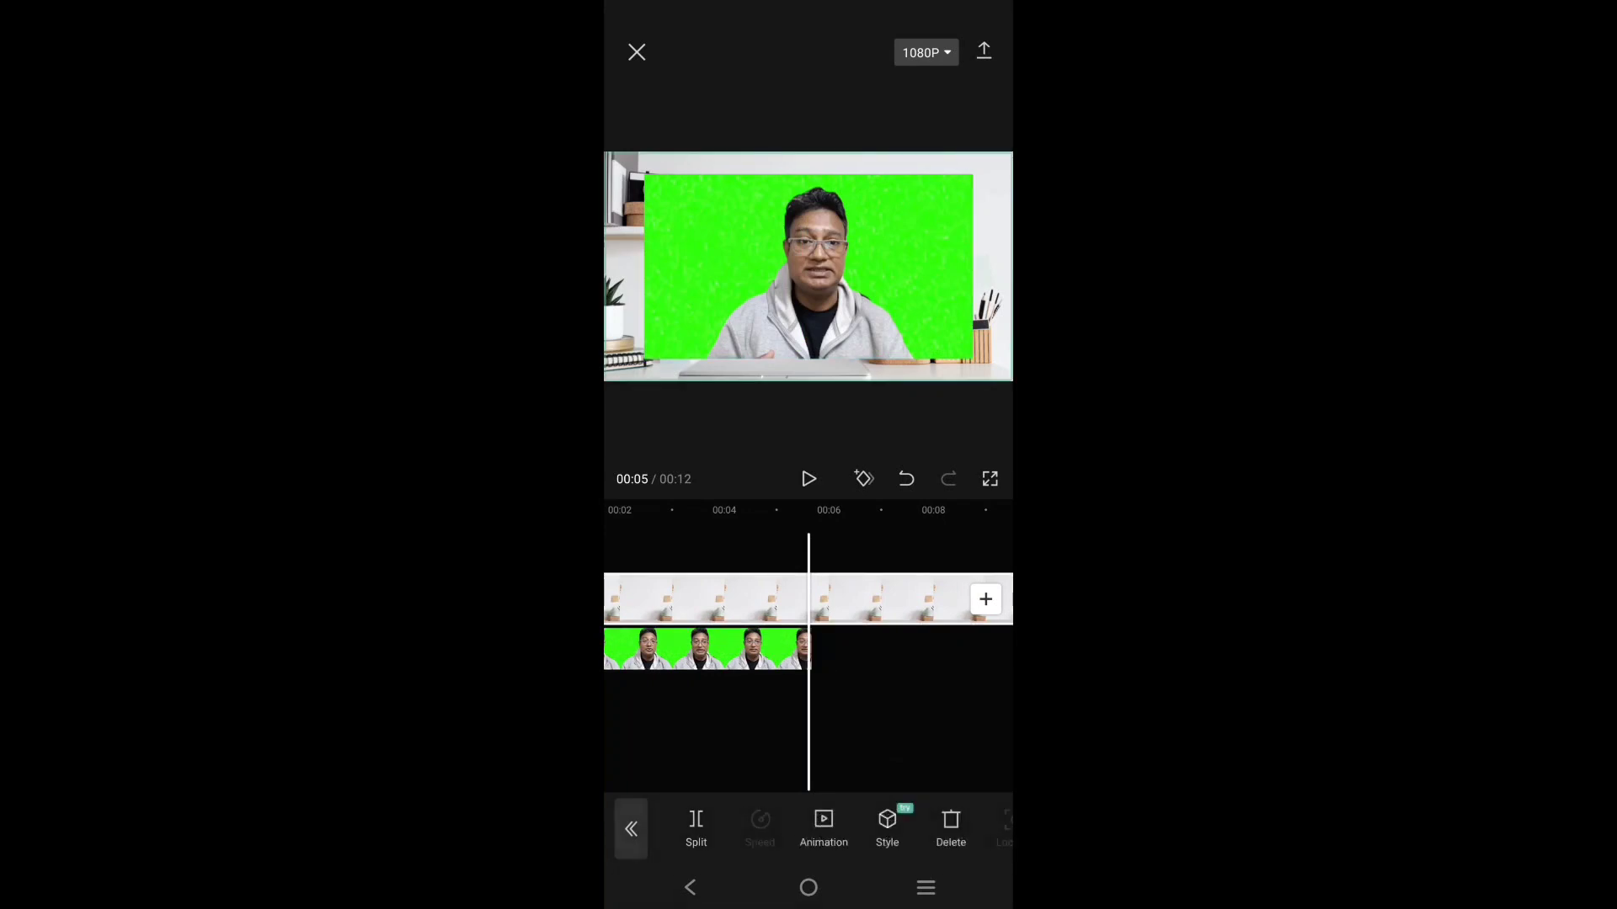
left_click(884, 587)
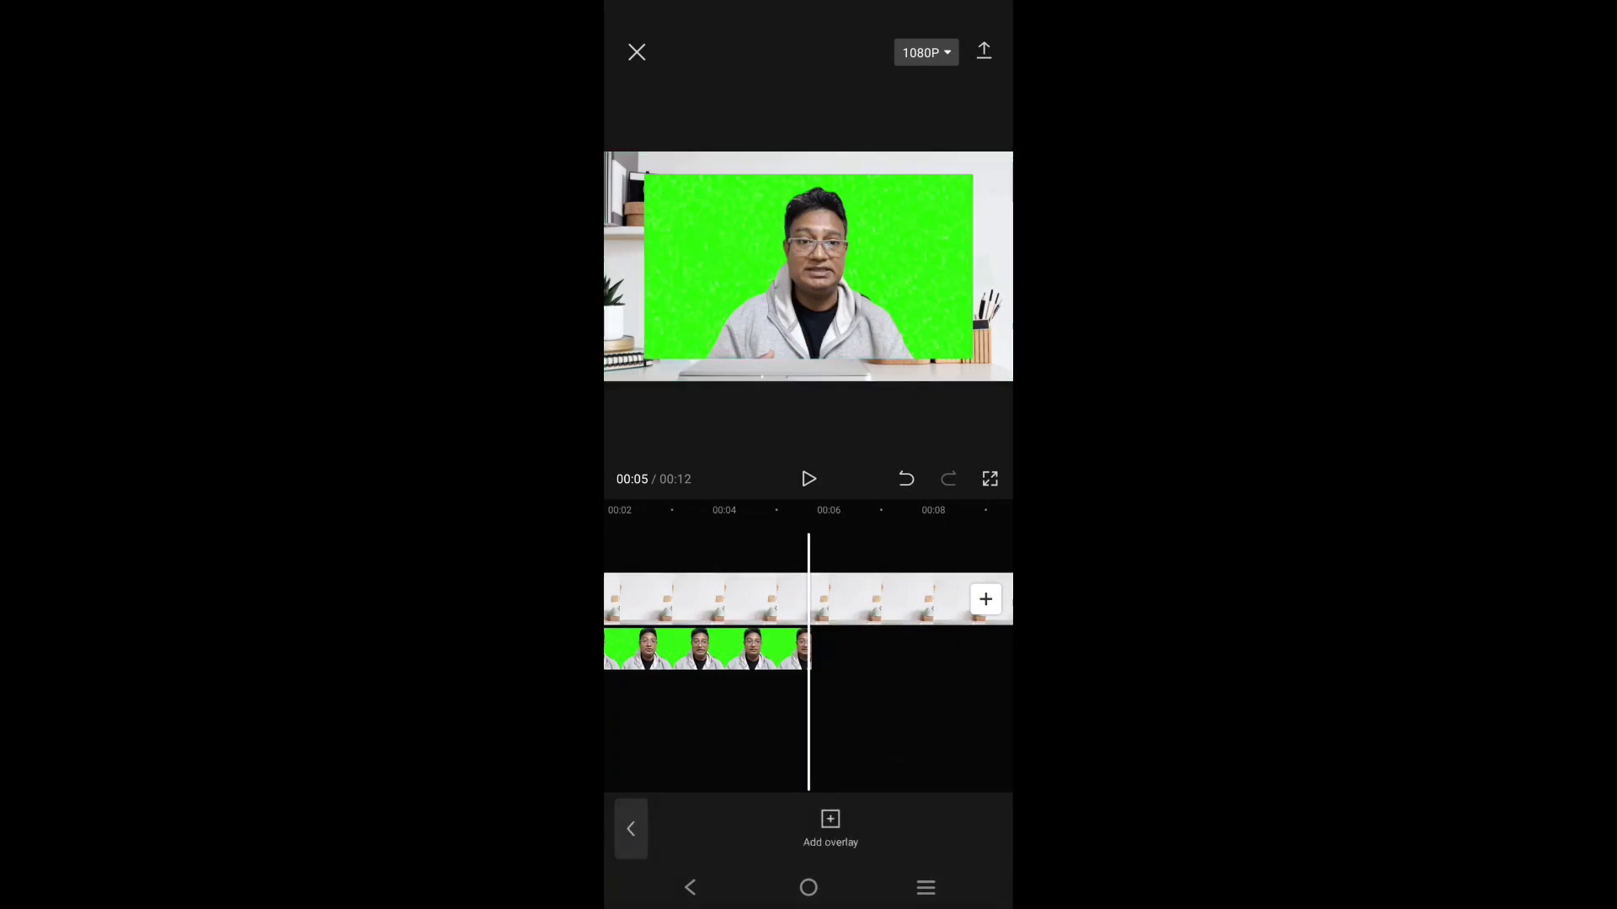
left_click(884, 598)
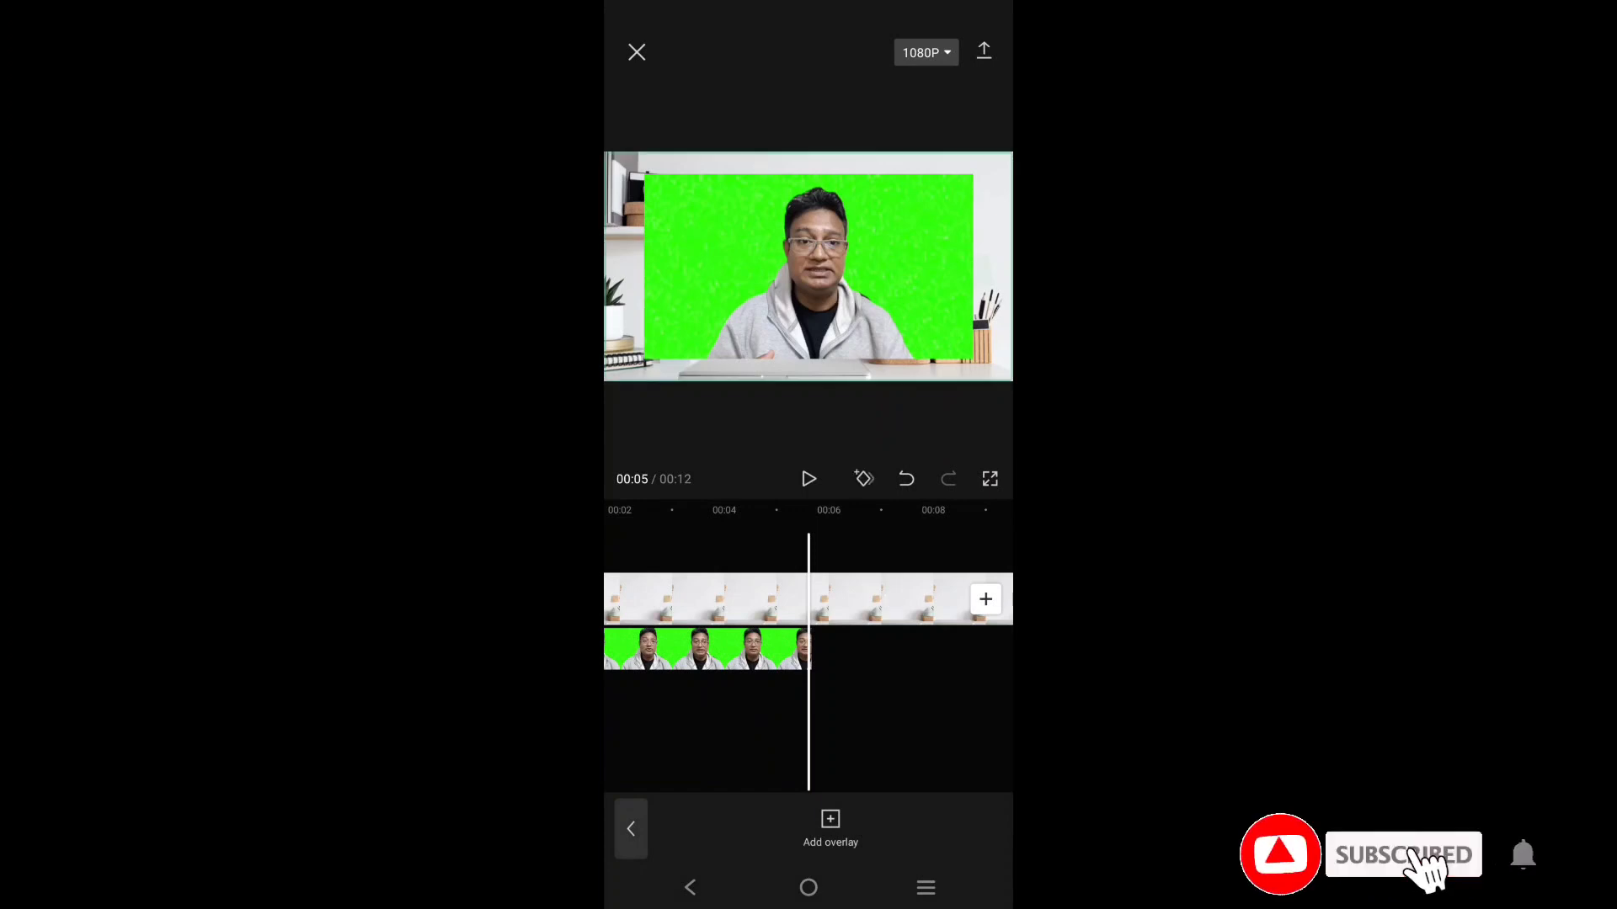
left_click(699, 830)
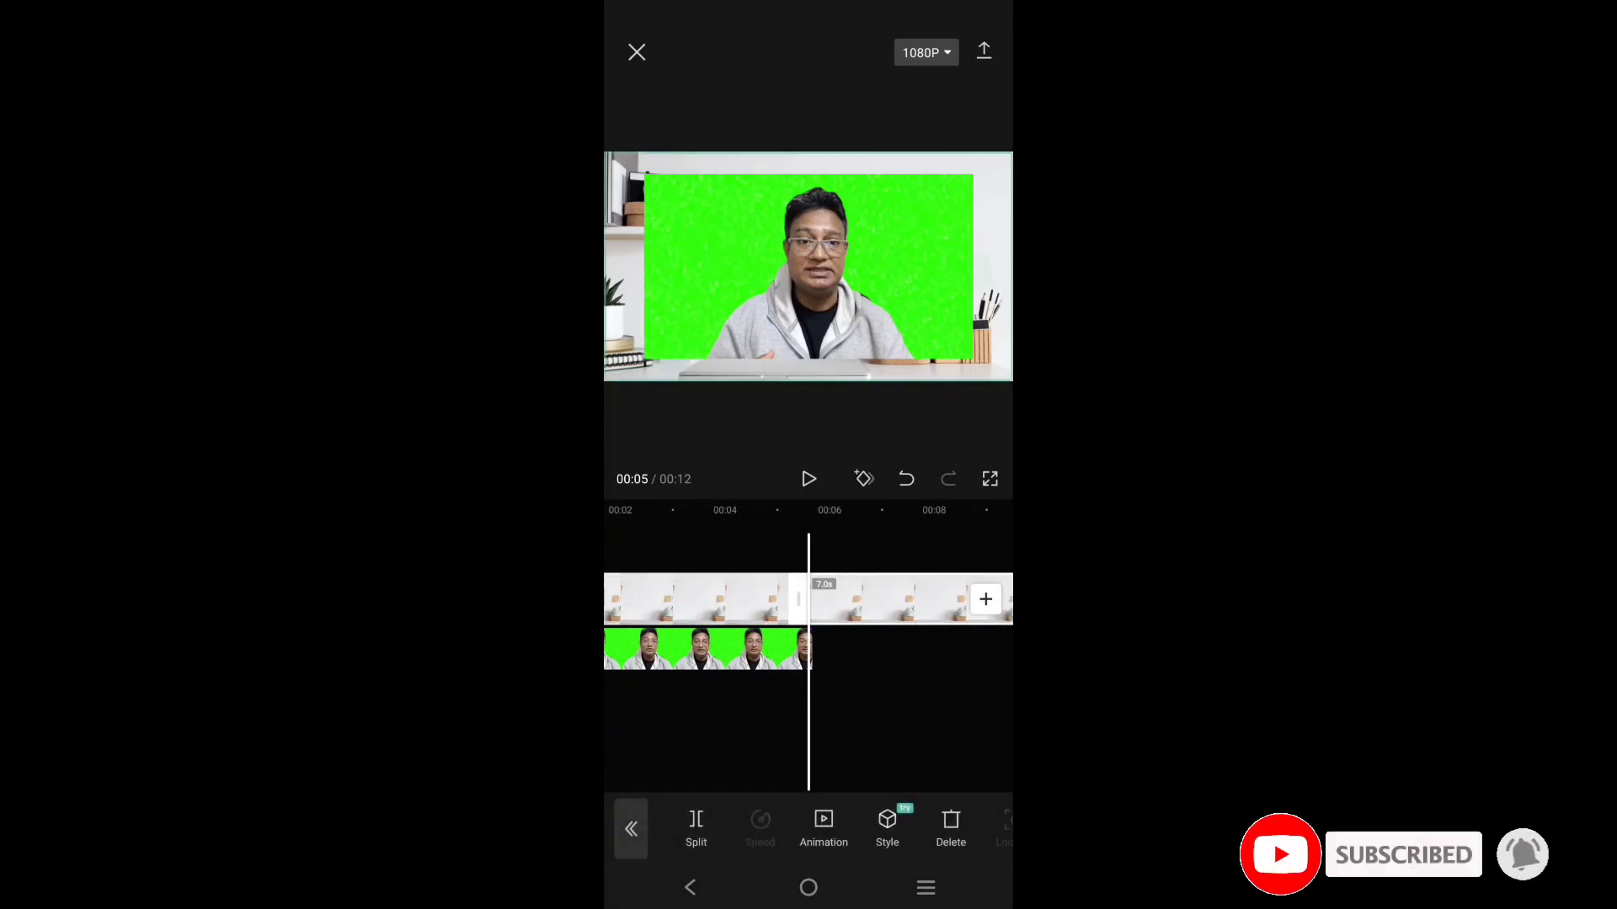
Step: Delete the leftover speaker piece and the 7.0s background remainder after five seconds
left_click(800, 648)
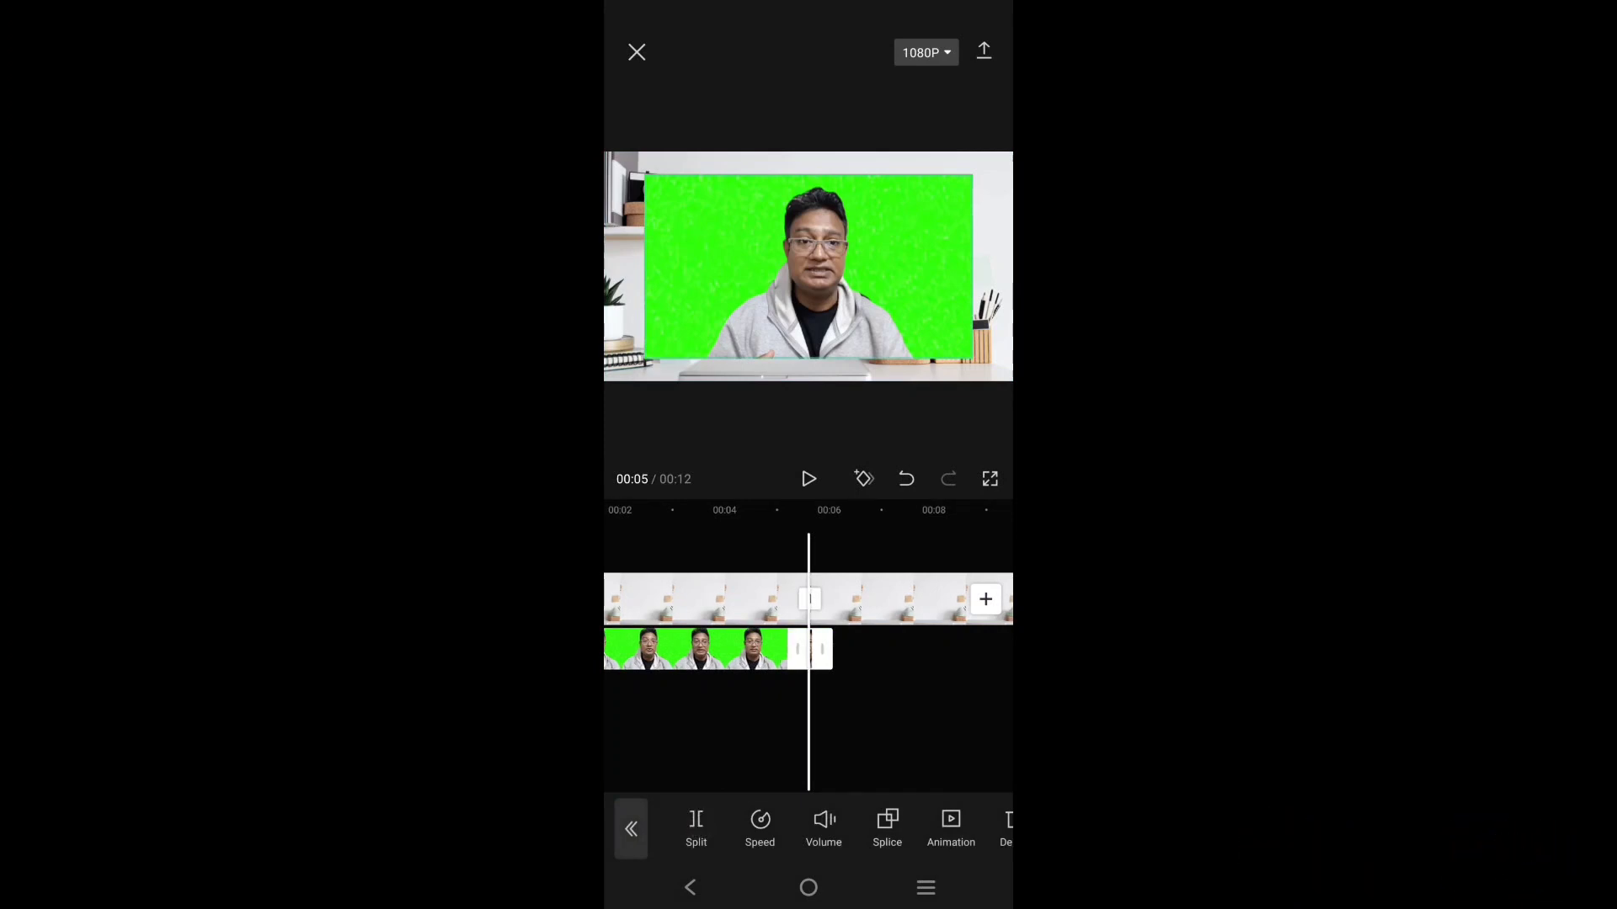
left_click_drag(951, 830, 792, 830)
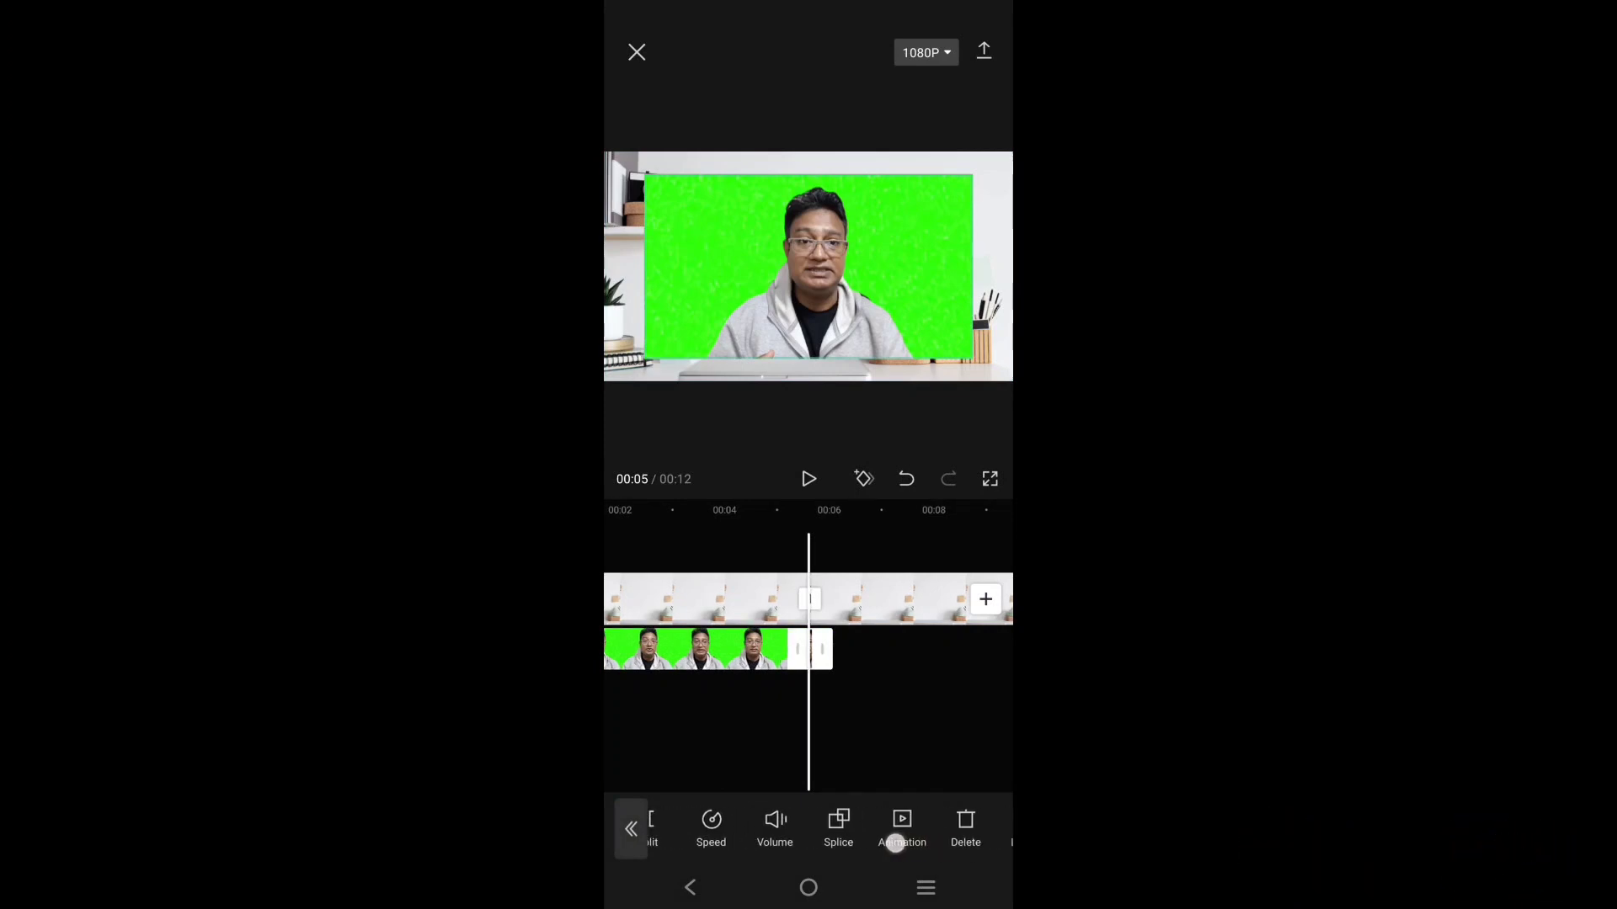
left_click(856, 825)
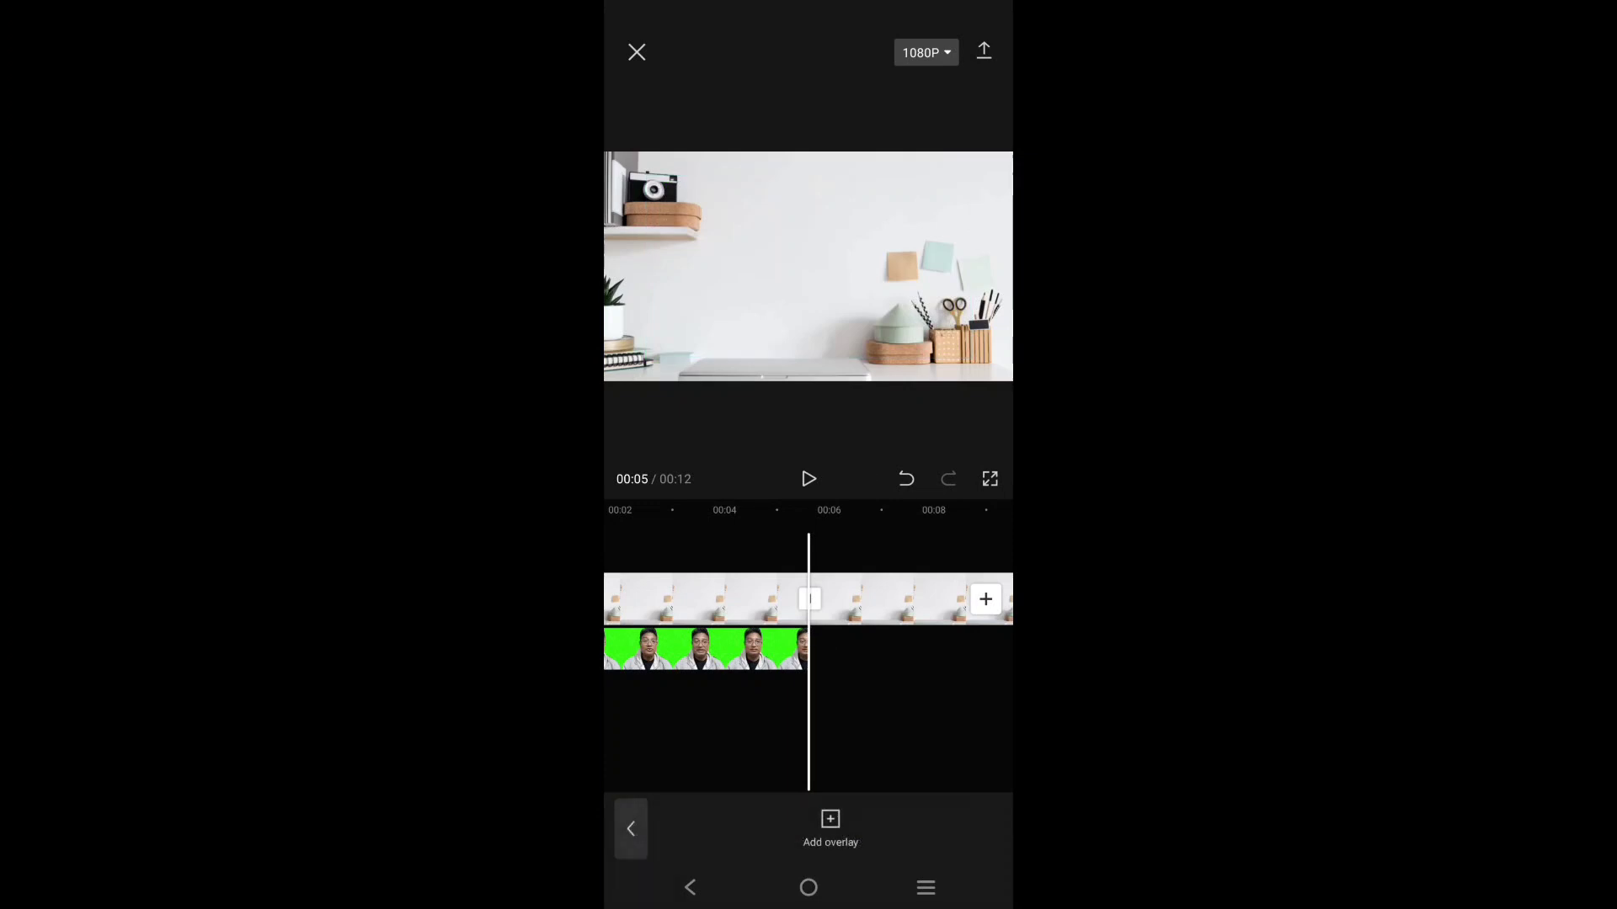
left_click(892, 594)
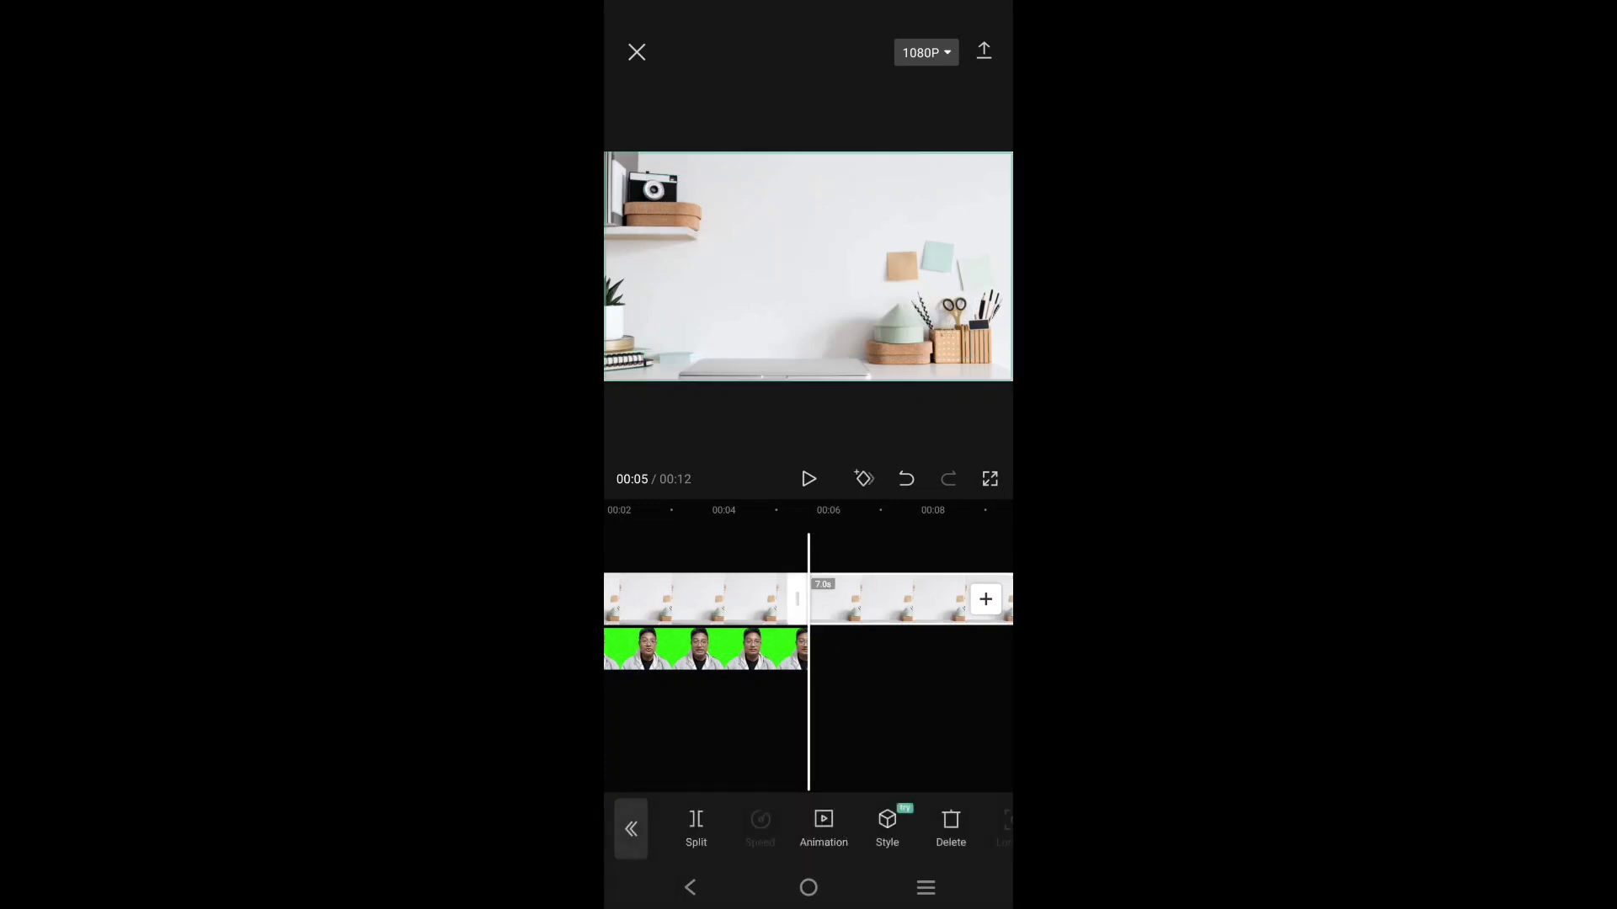
left_click(949, 825)
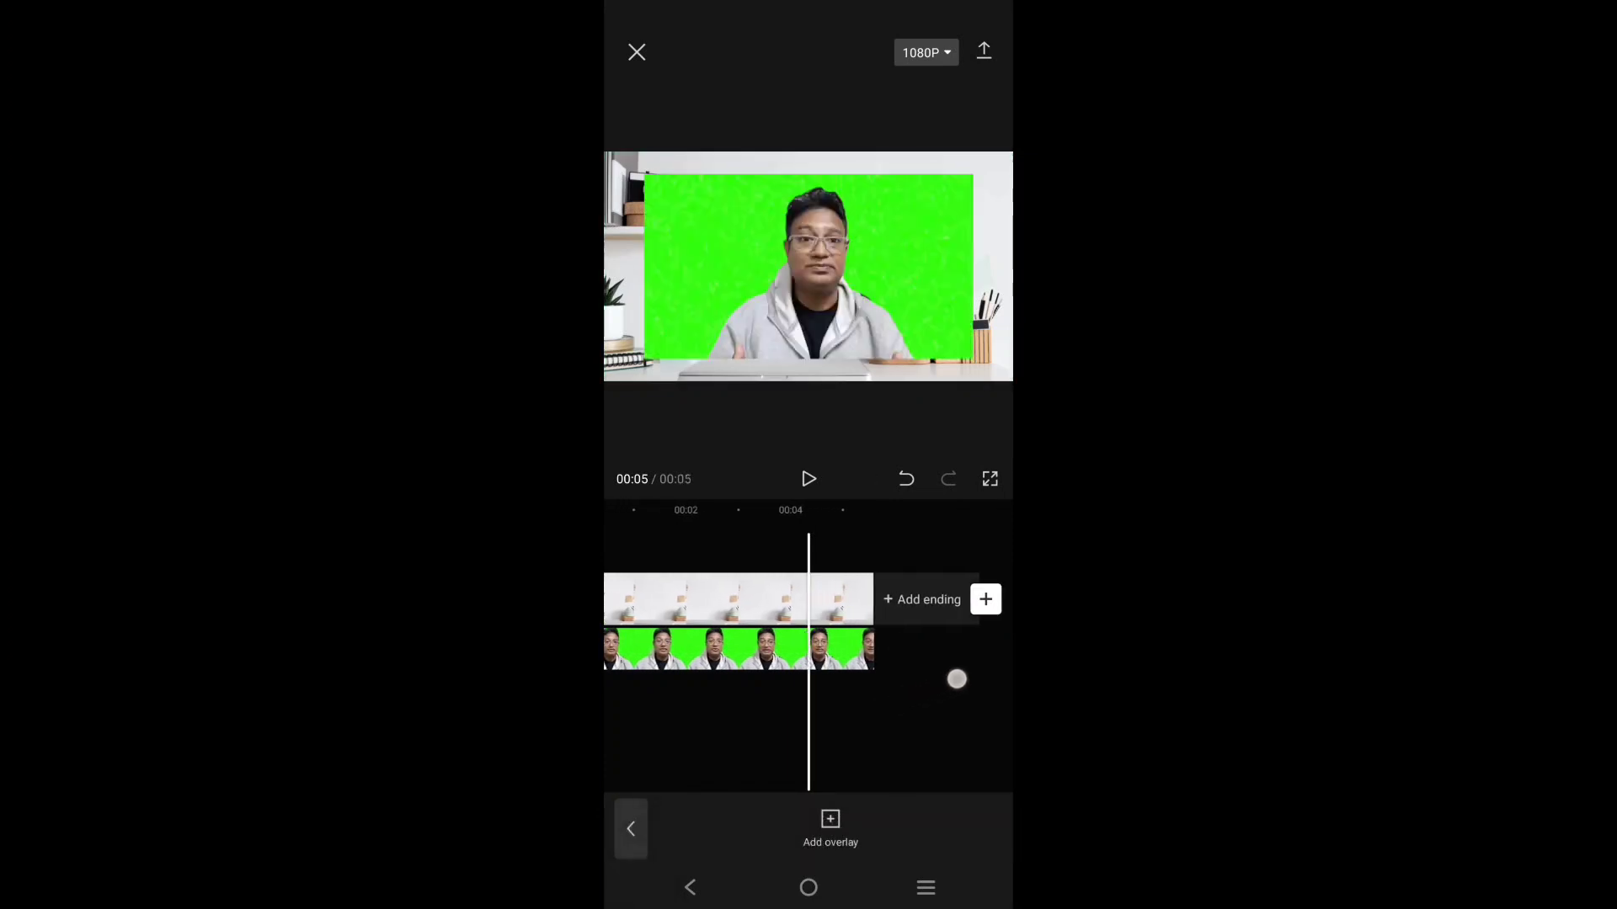
left_click_drag(894, 701, 1004, 653)
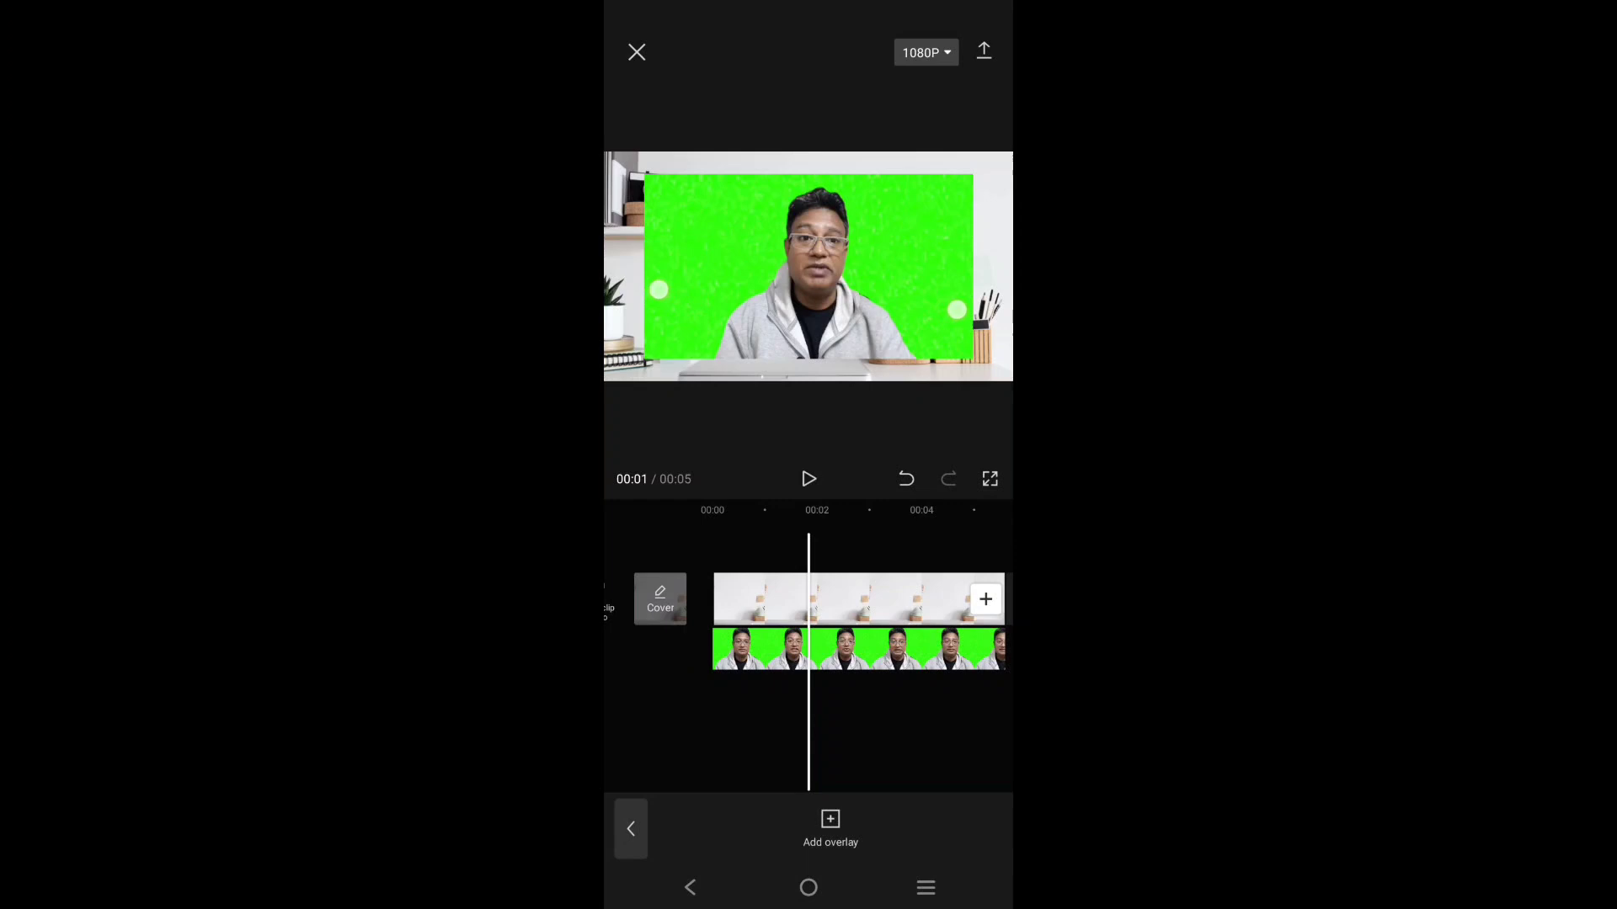
left_click(631, 828)
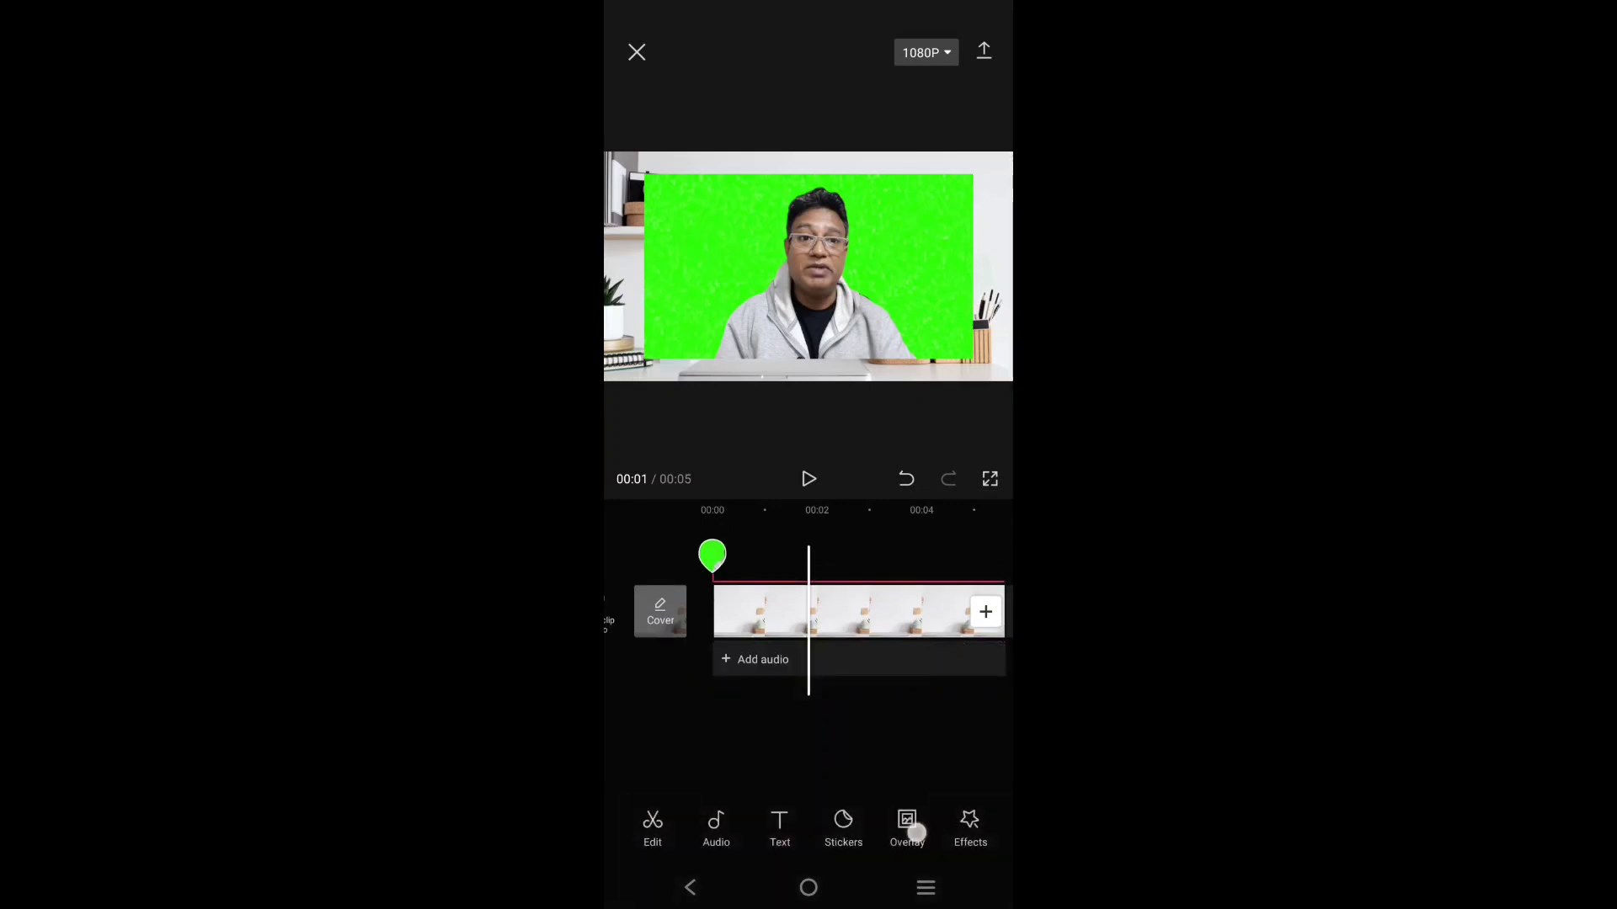
Step: Select the green-screen speaker overlay and bring up its Cutout options
left_click_drag(916, 832, 657, 876)
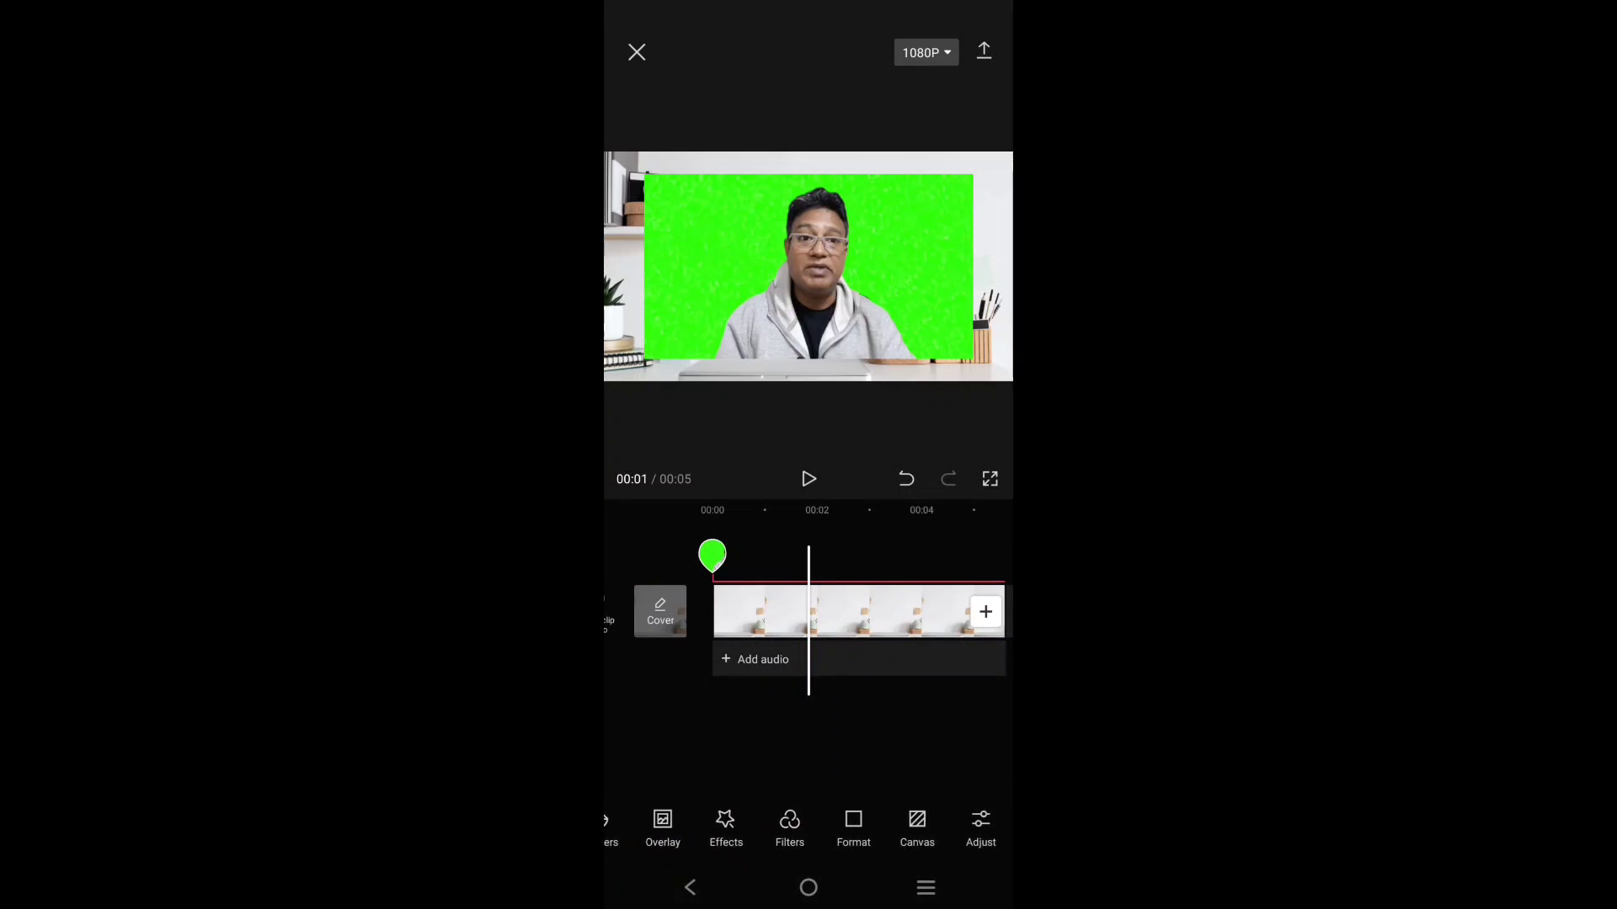
left_click(713, 556)
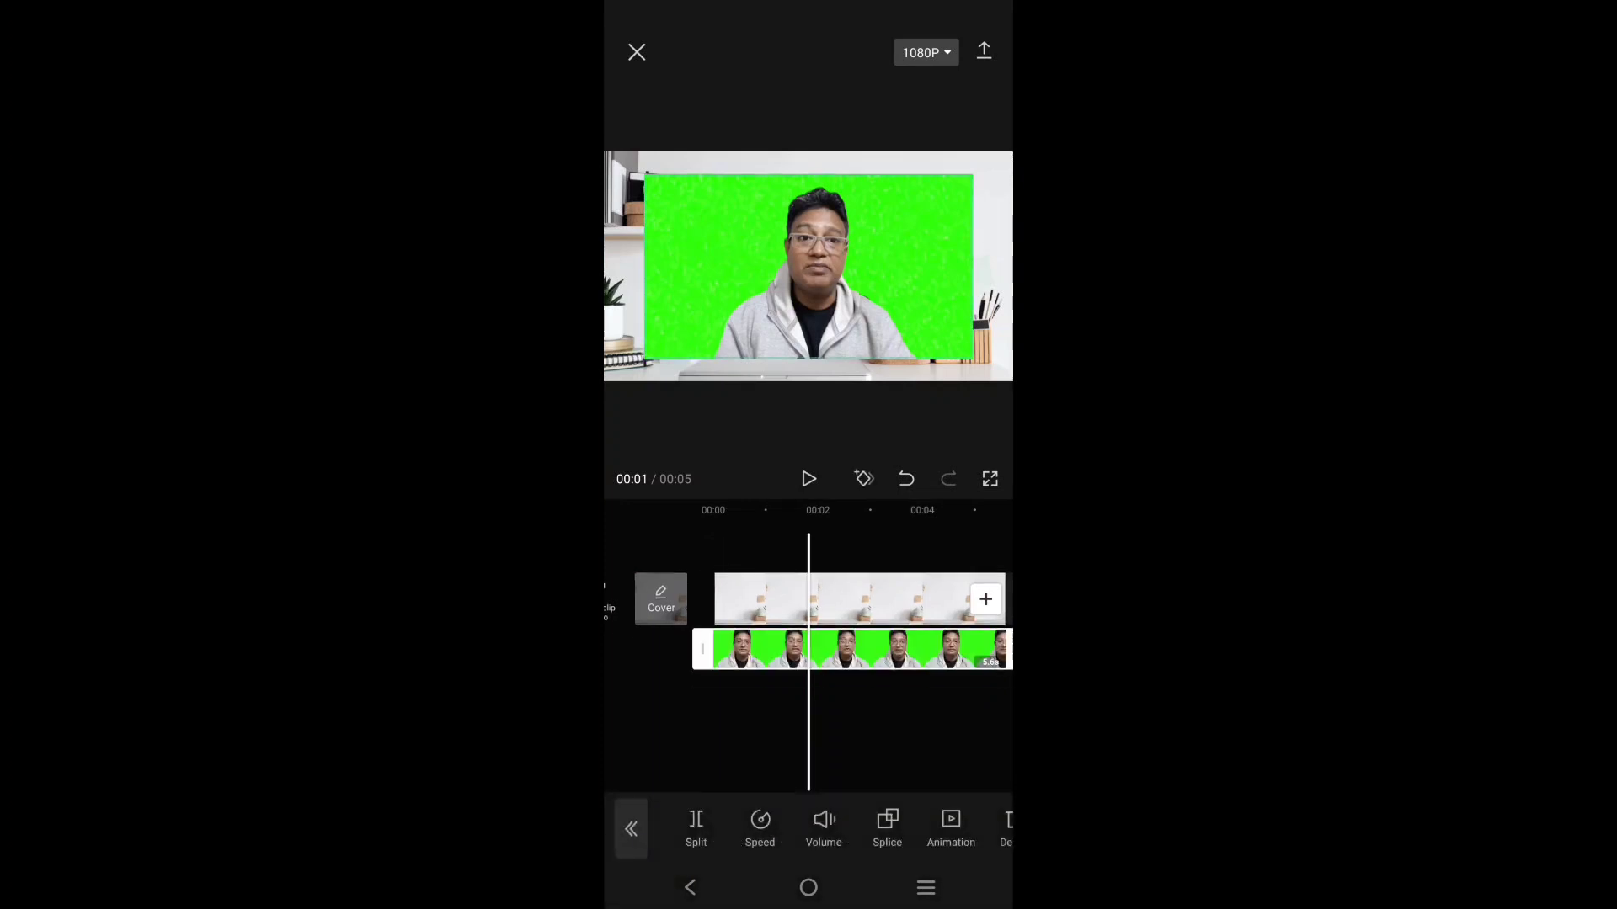
left_click_drag(849, 833, 748, 871)
left_click(948, 825)
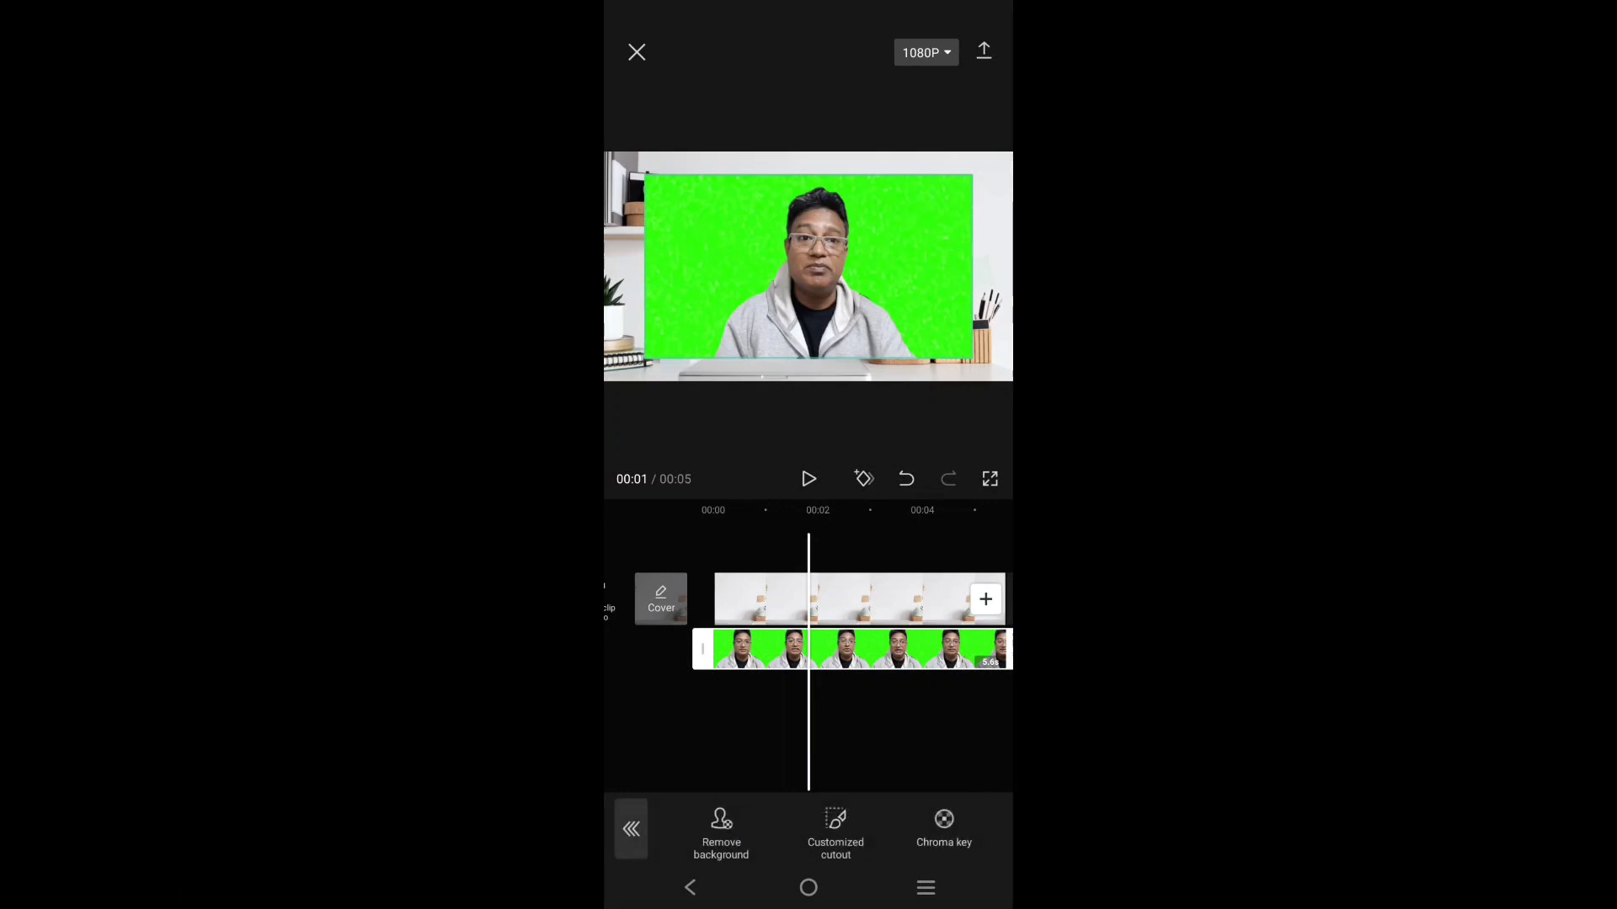
Step: Chroma-key the green backdrop out of the speaker clip at intensity 100
left_click(944, 825)
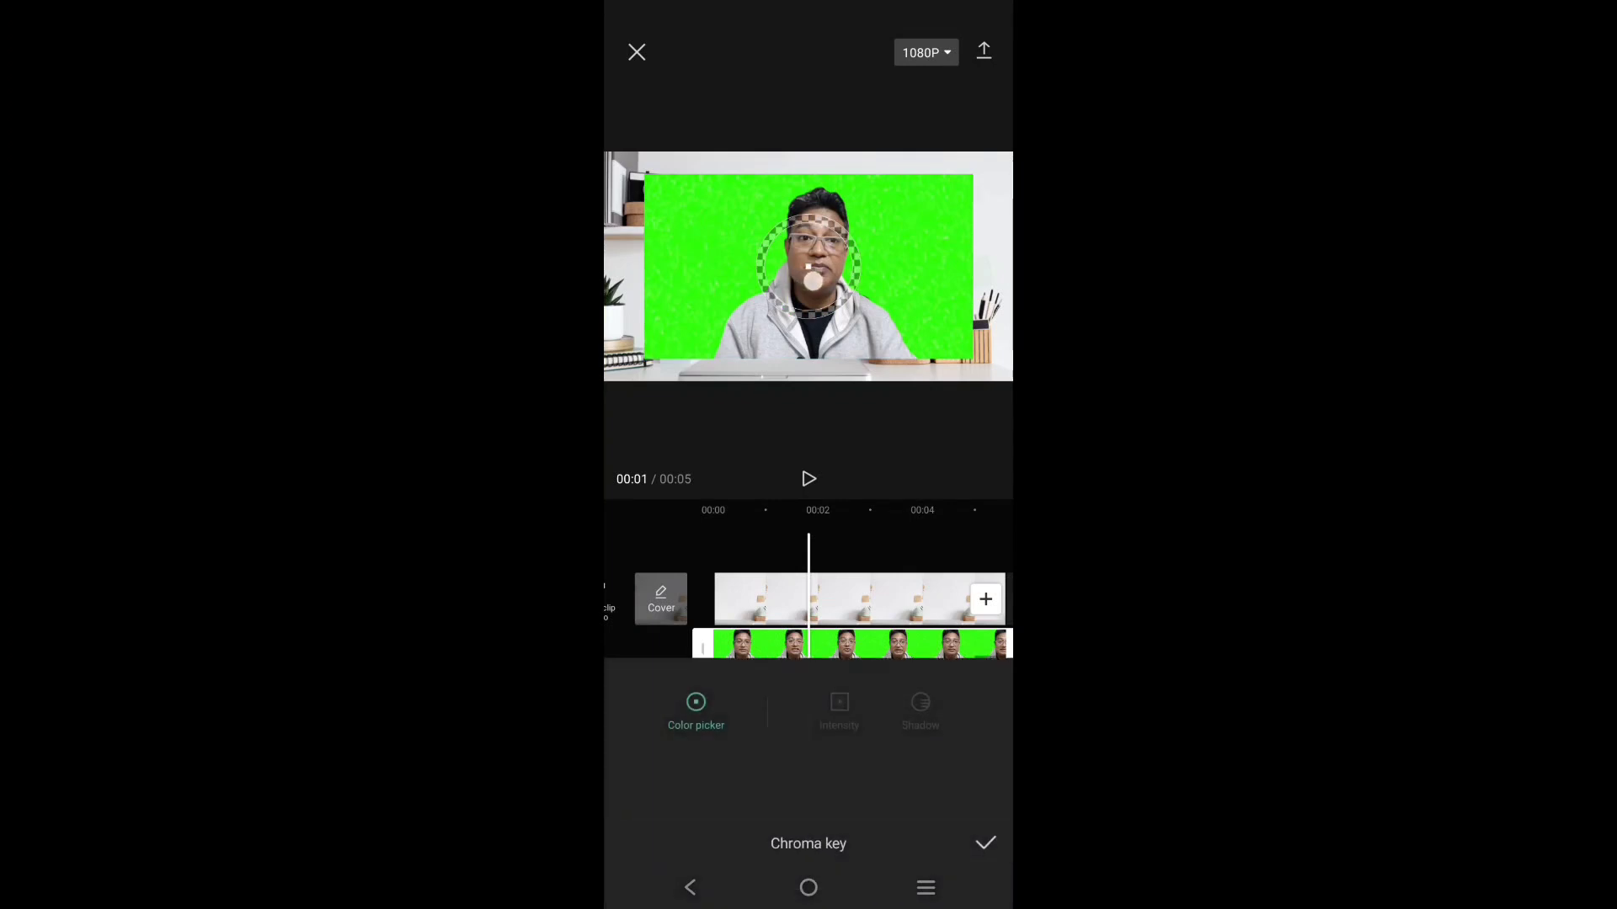
mouse_move(812, 281)
left_mouse_down()
mouse_move(904, 233)
mouse_move(910, 252)
left_mouse_up()
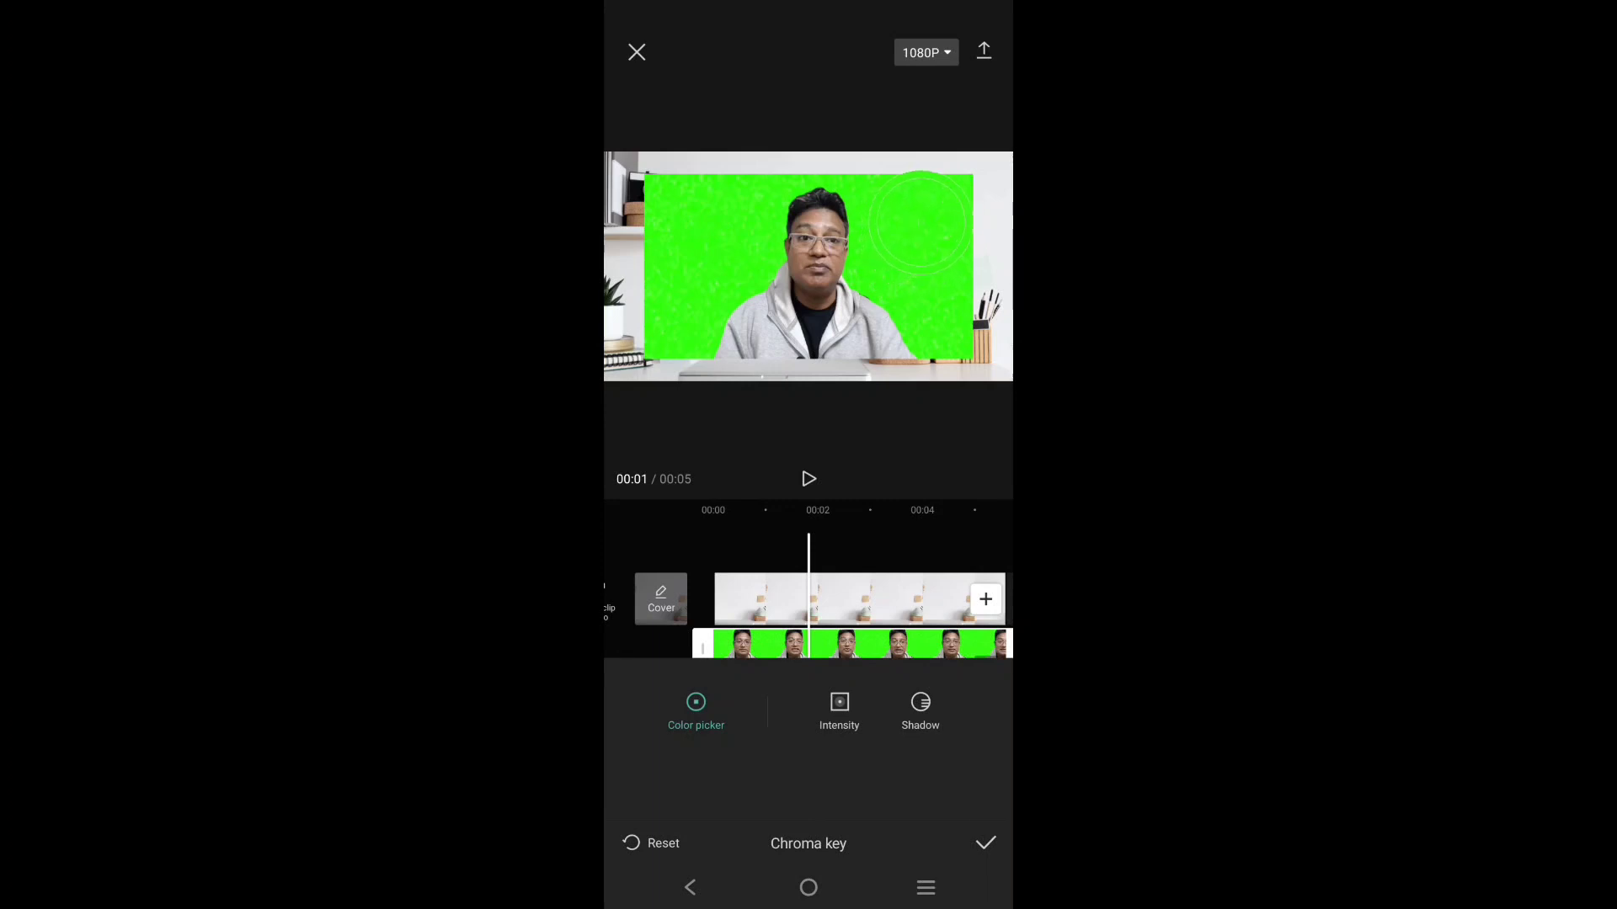
left_click(839, 706)
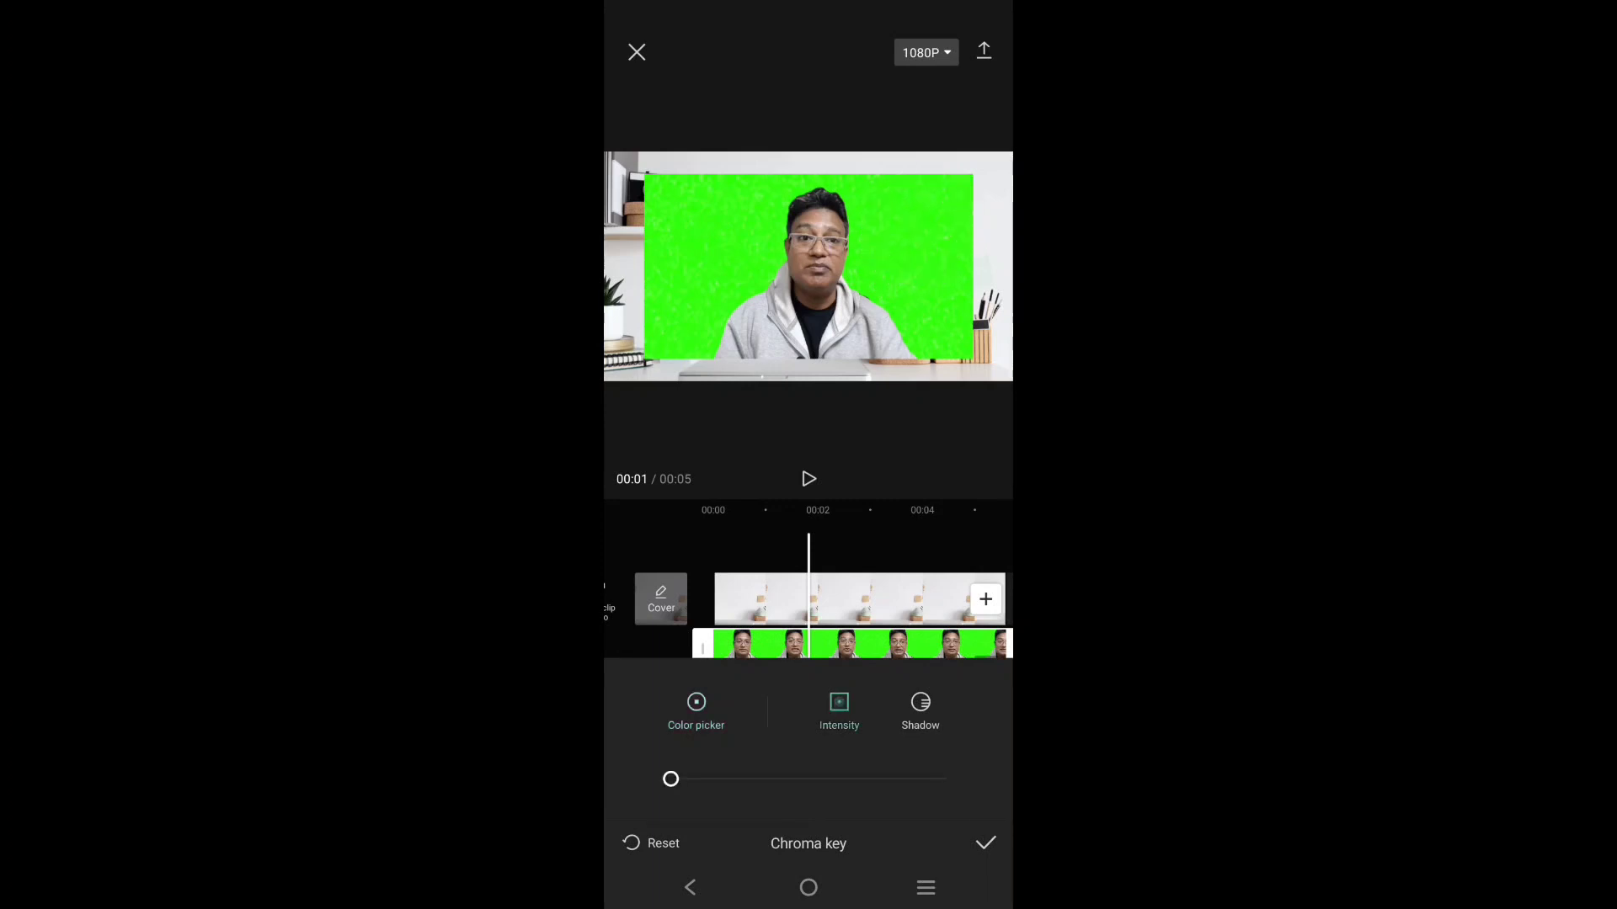
left_click_drag(670, 779, 1006, 746)
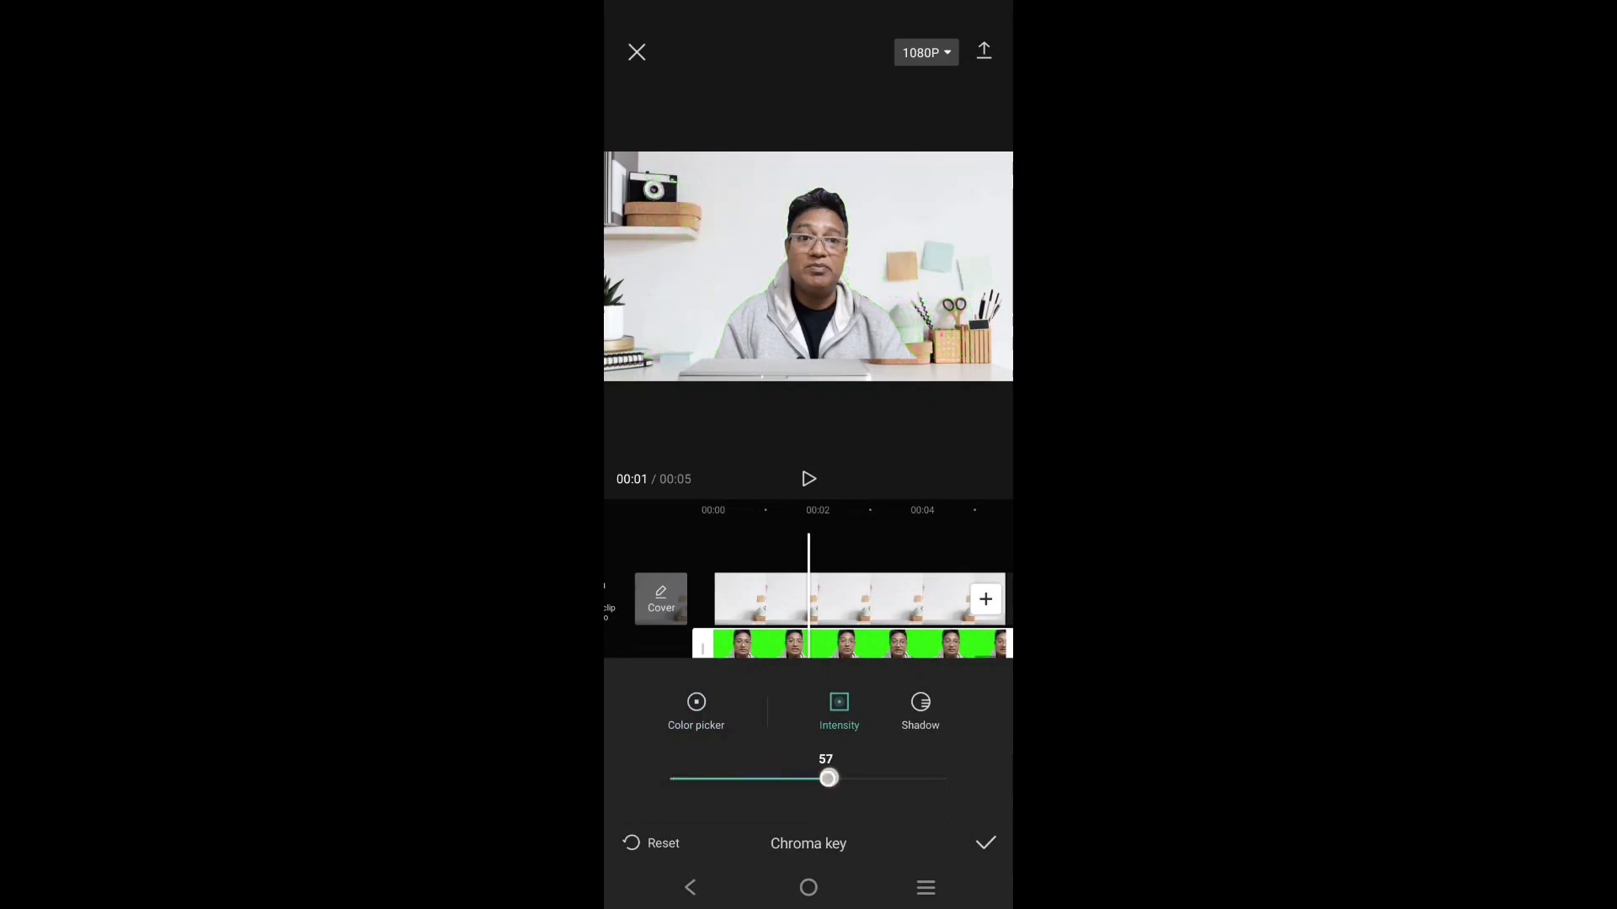
left_click(985, 843)
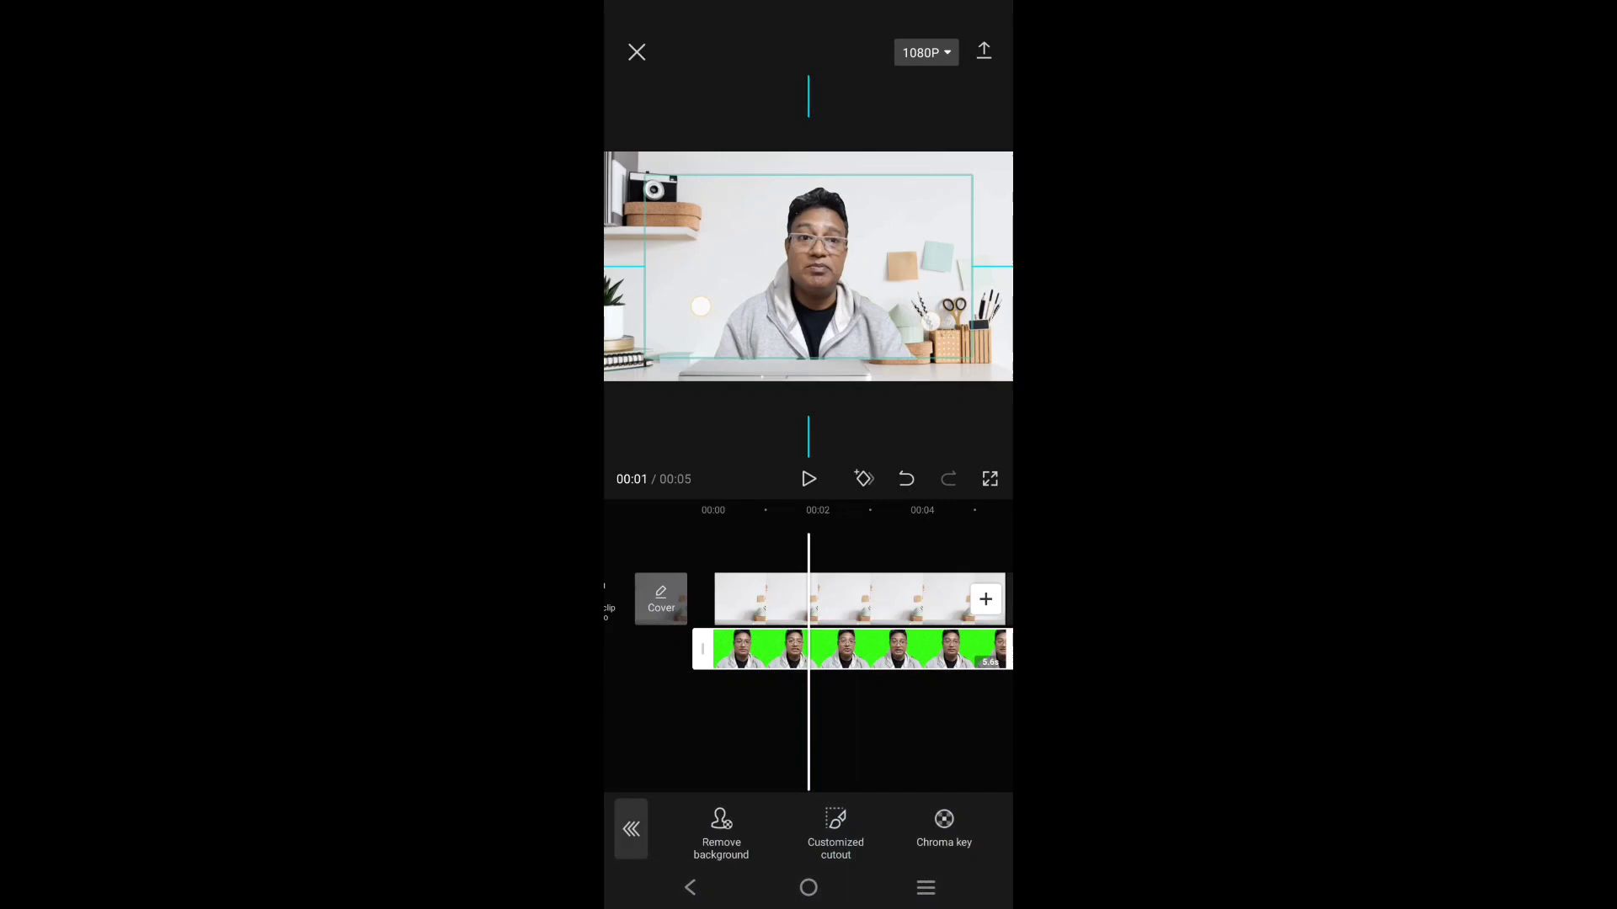
Step: Scale the keyed speaker to fill the frame and play back the five-second composite
left_click_drag(930, 323, 952, 320)
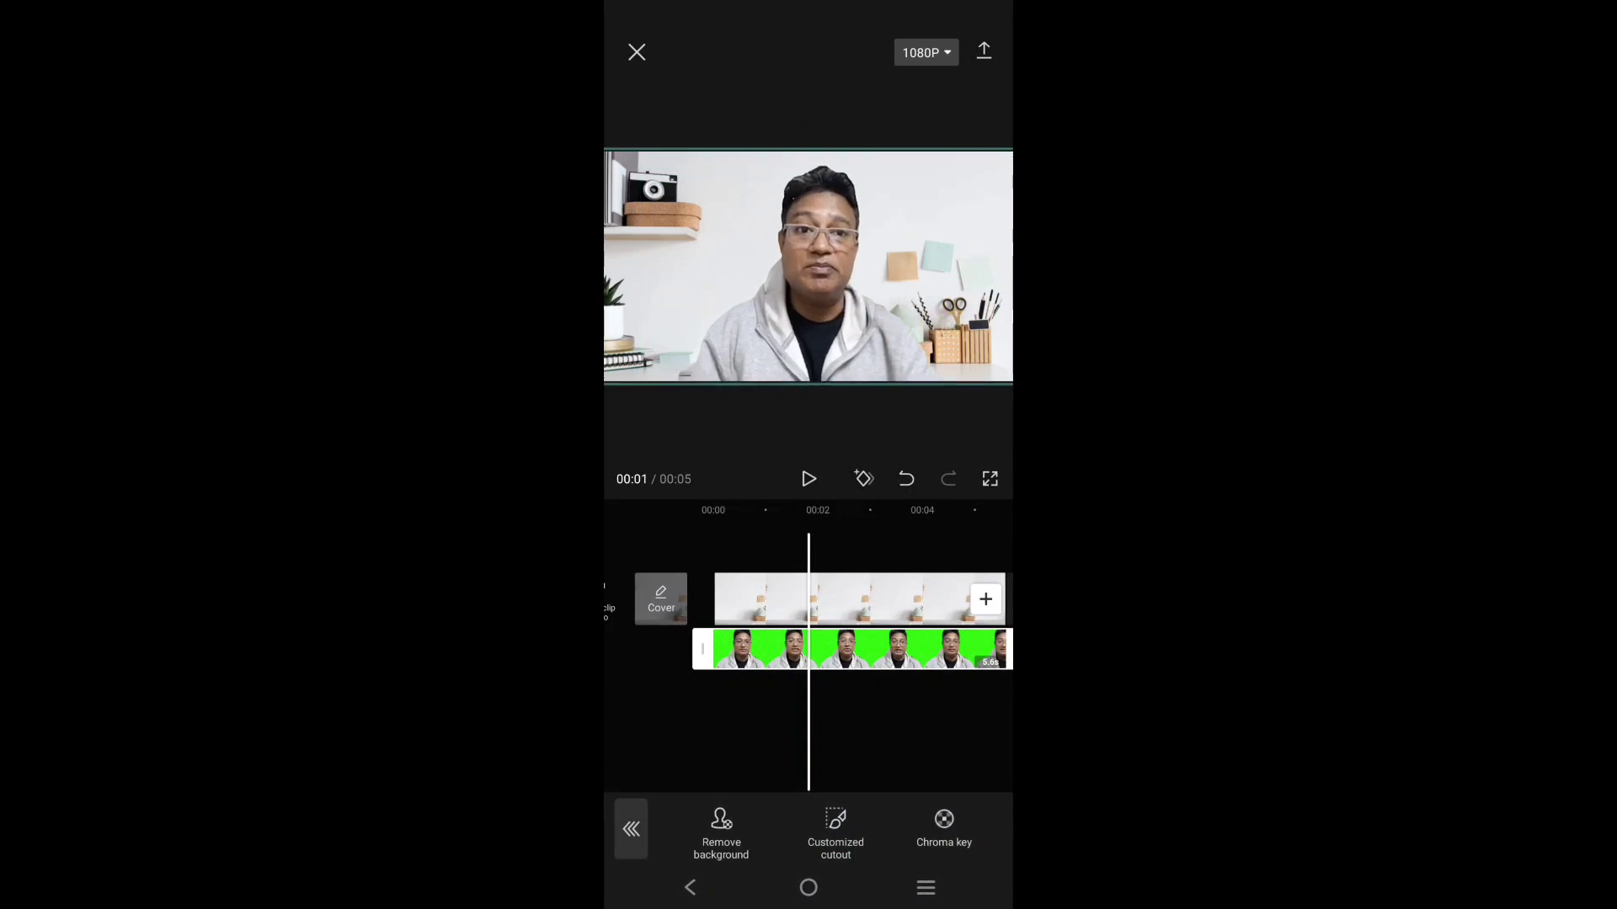
mouse_move(971, 710)
left_mouse_down()
mouse_move(837, 736)
mouse_move(918, 706)
left_mouse_up()
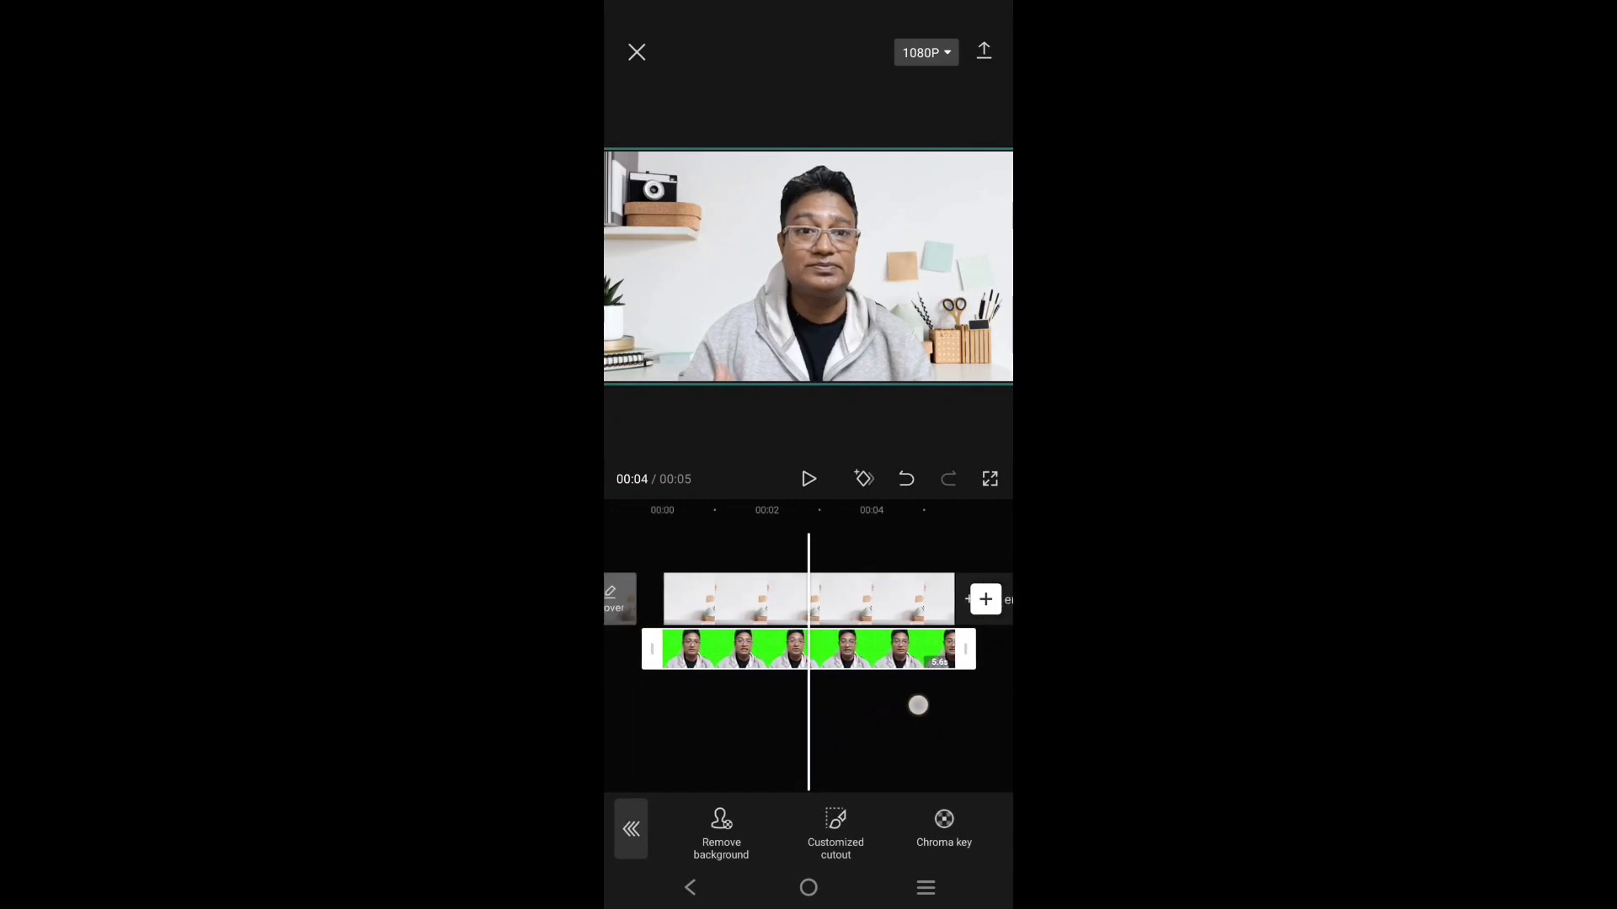
left_click(809, 478)
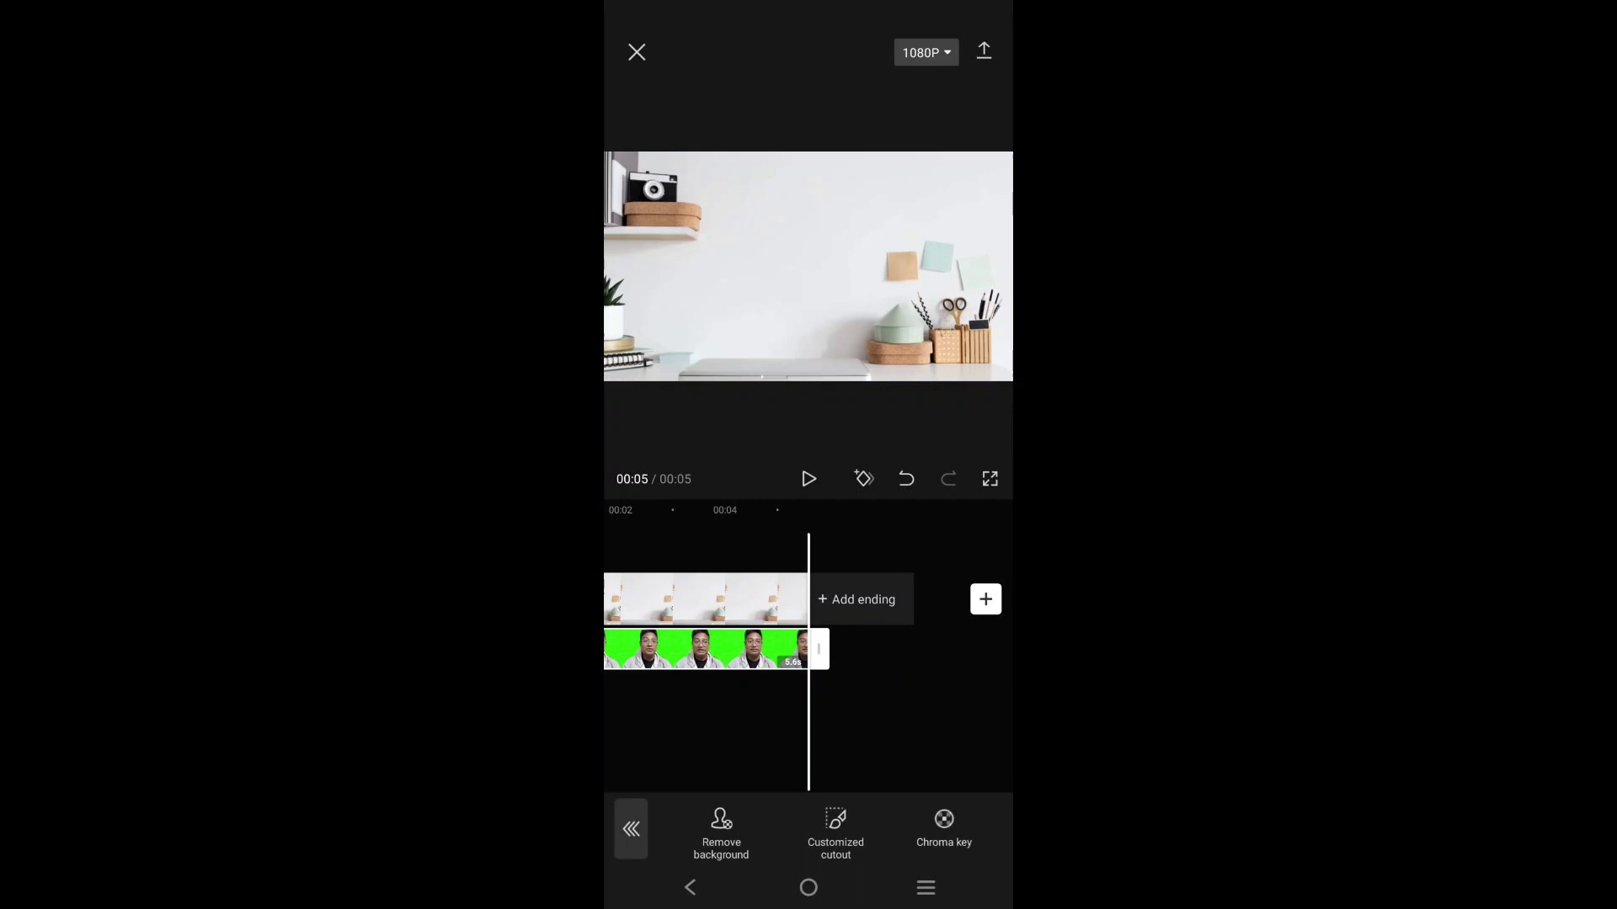
left_click_drag(934, 664, 997, 639)
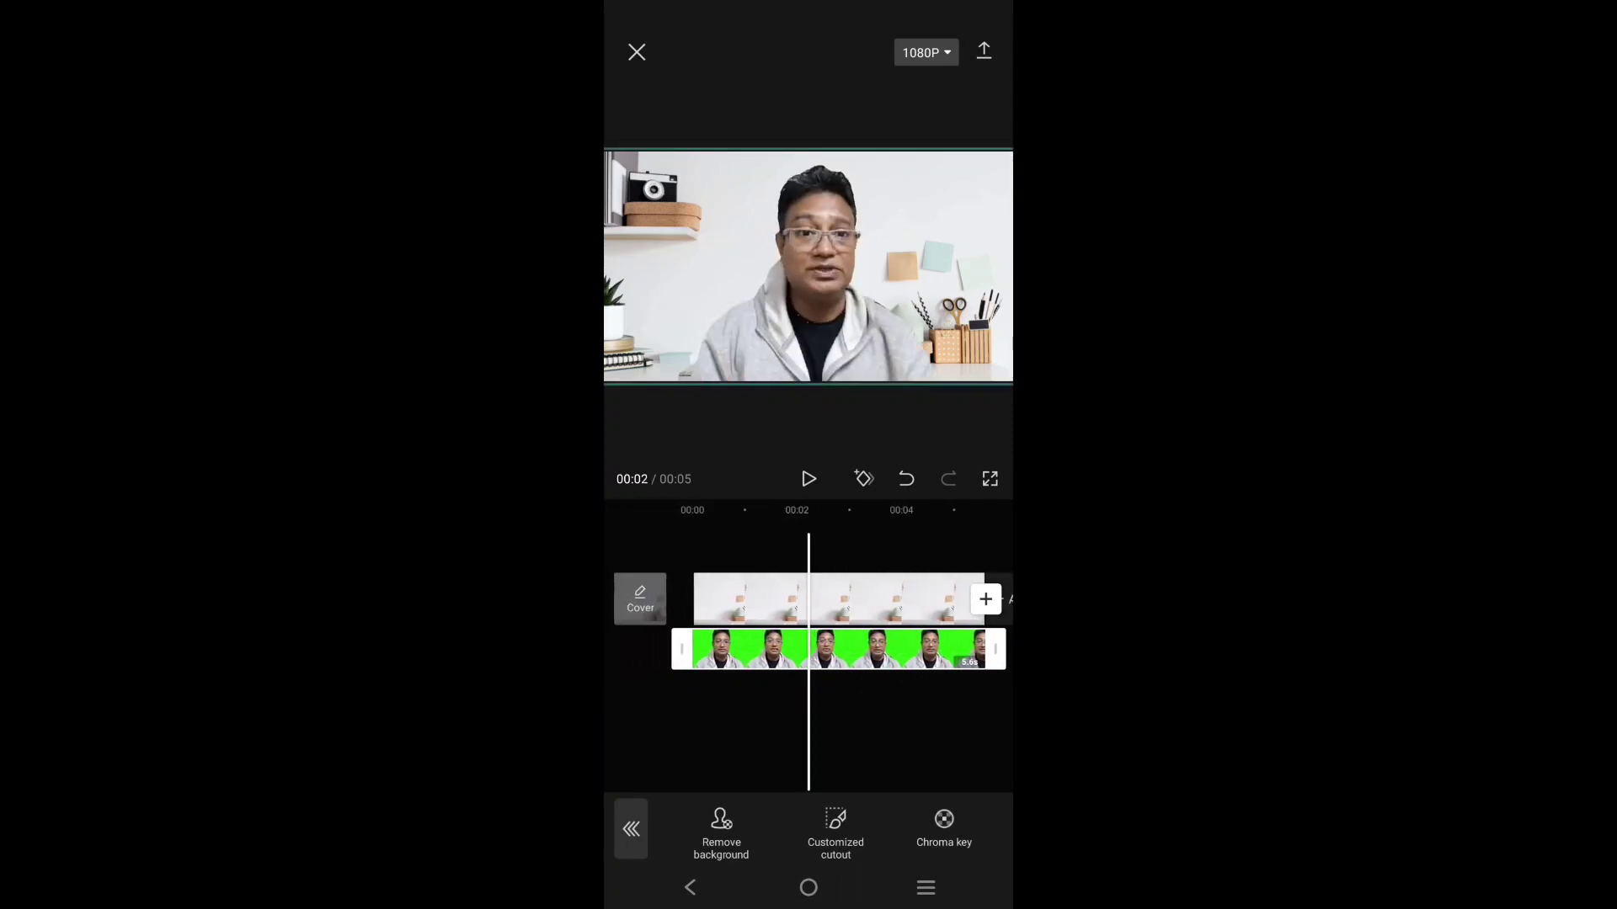
Step: Export the speaker-over-desk composite video
left_click(983, 51)
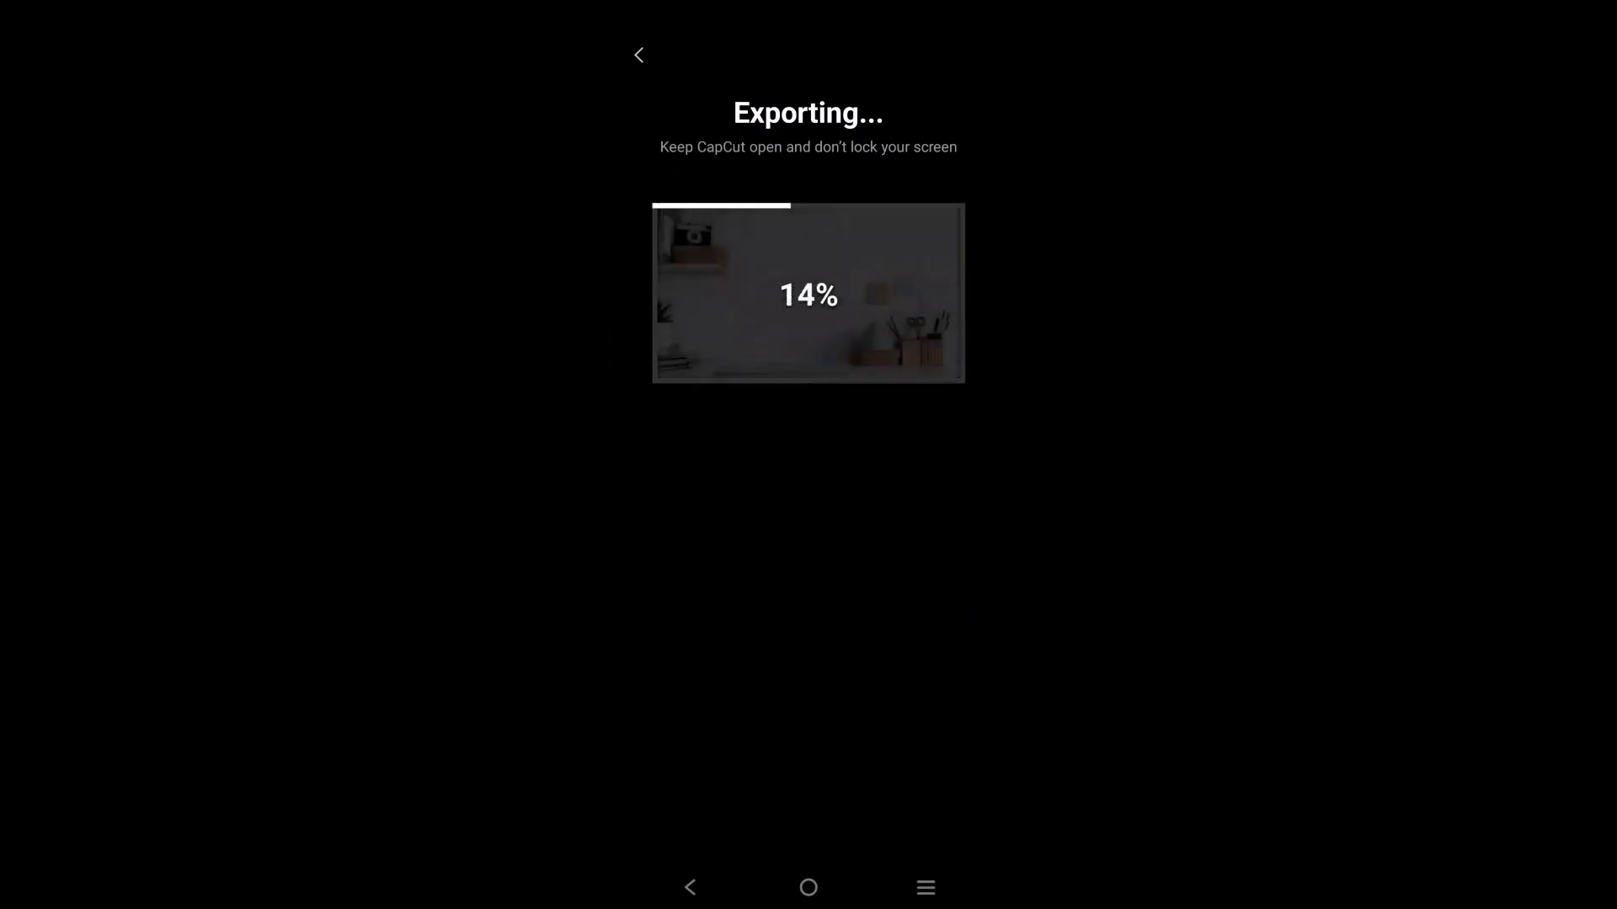